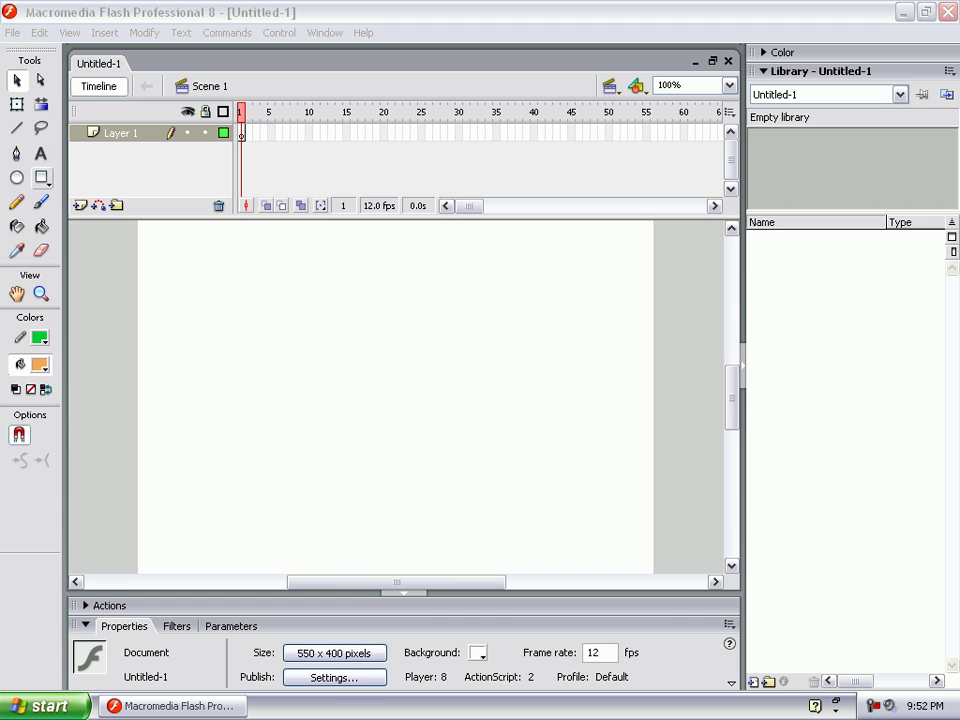
Fit the stage in the window and import the valley landscape image into the library.
left_click(729, 85)
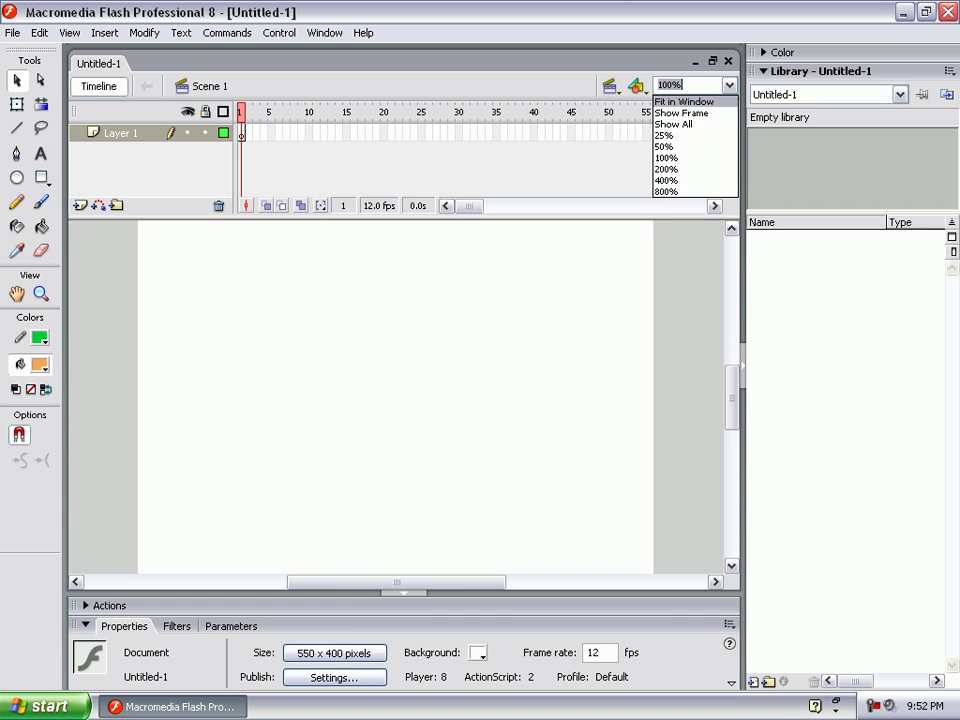
left_click(681, 91)
left_click(41, 177)
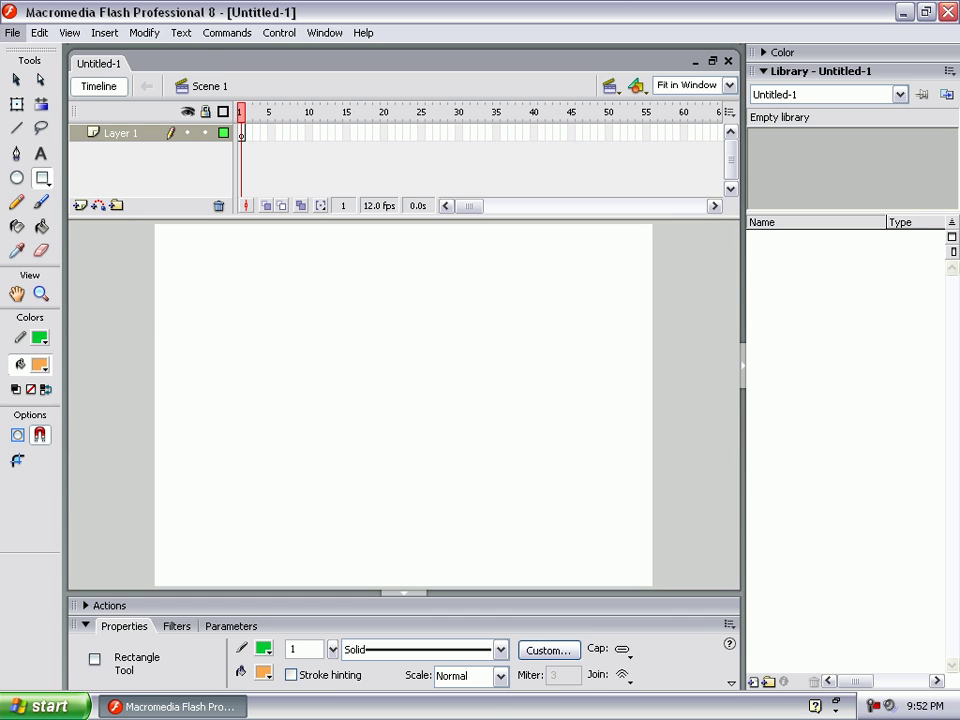
left_click(13, 32)
mouse_move(100, 260)
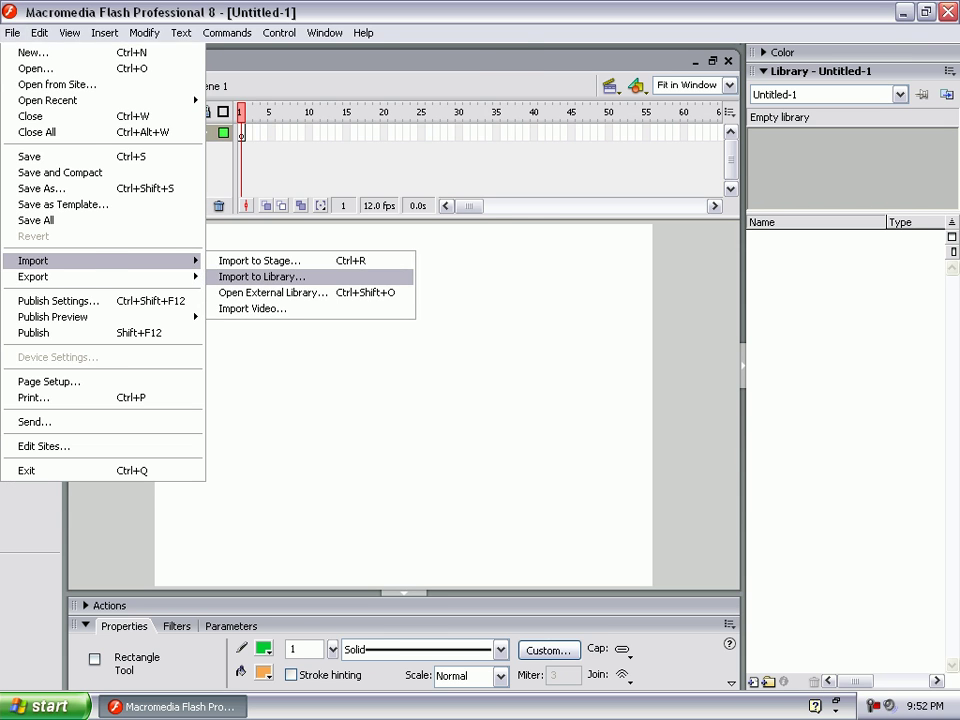
left_click(262, 276)
left_click(274, 285)
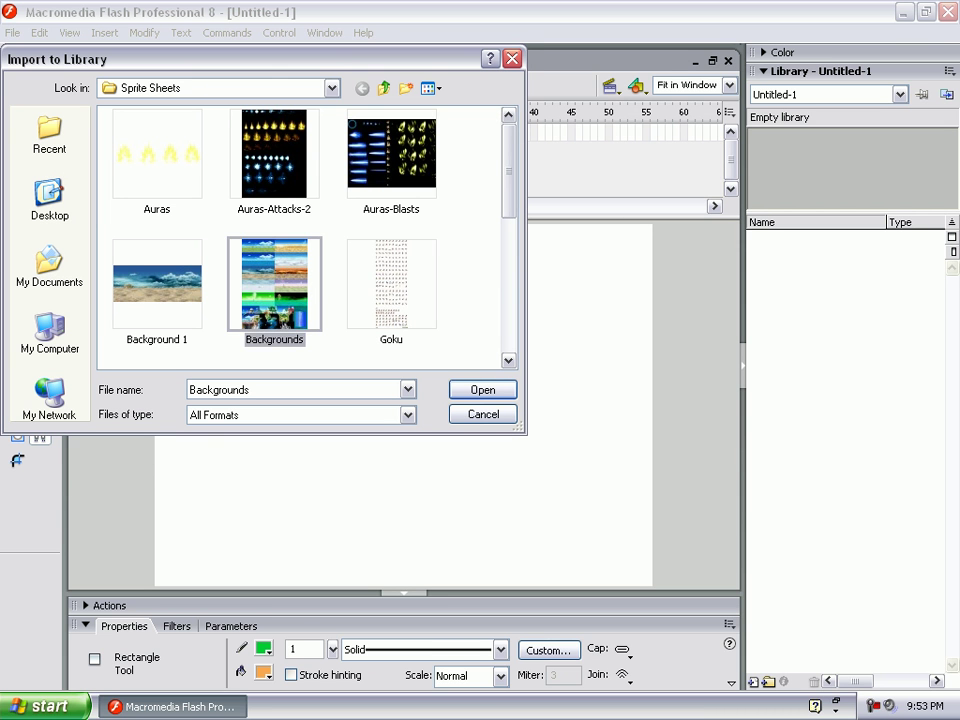
key("Left")
scroll(305, 235, "down", 3)
scroll(305, 235, "up", 2)
scroll(305, 235, "down", 2)
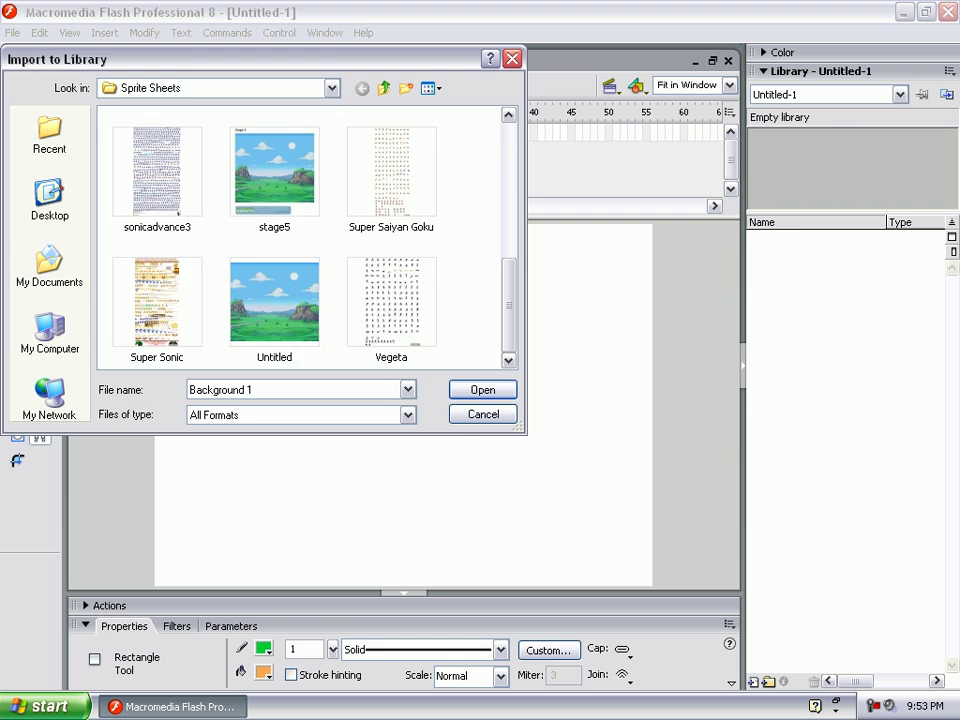
double_click(274, 302)
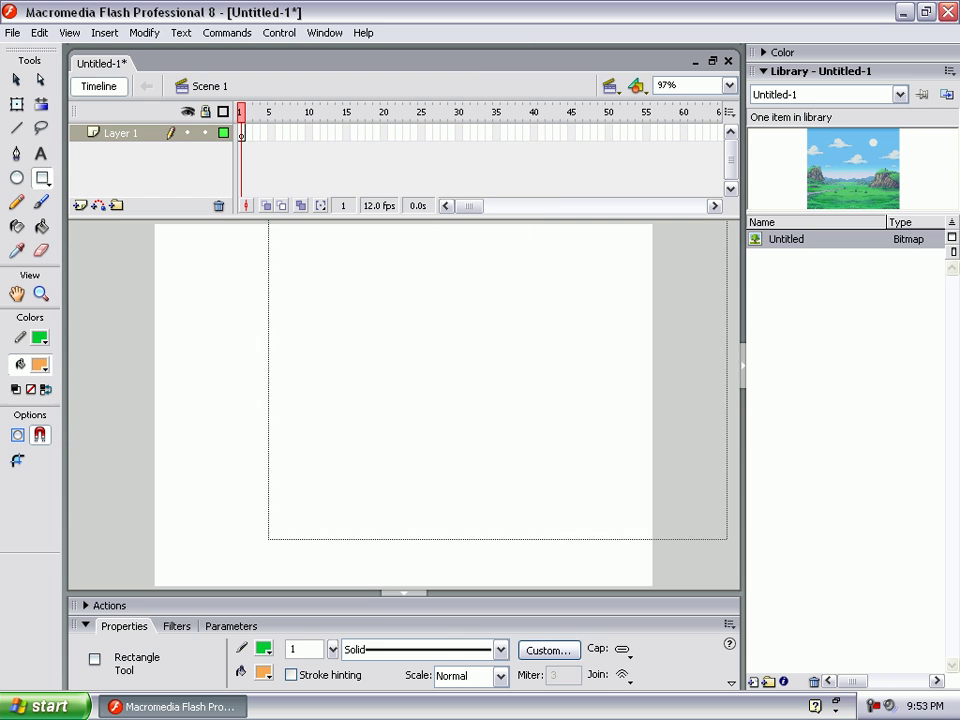
Place the landscape on the stage and shrink it proportionally to fit inside.
mouse_move(786, 239)
left_mouse_down()
mouse_move(430, 400)
mouse_move(400, 402)
mouse_move(392, 372)
left_mouse_up()
key("v")
key("q")
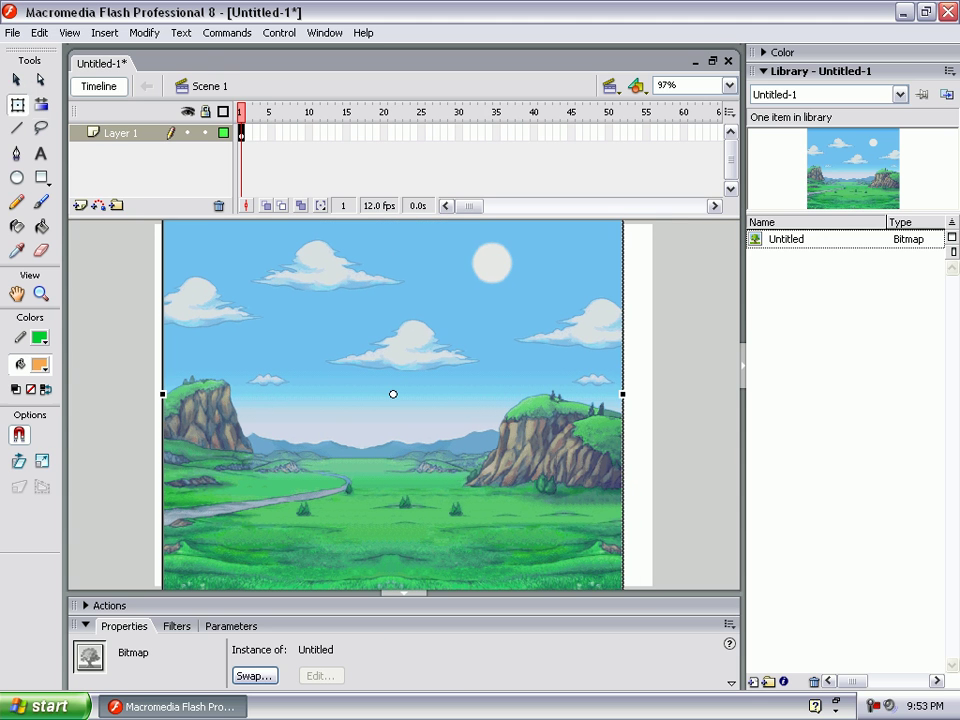
left_click_drag(400, 420, 400, 485)
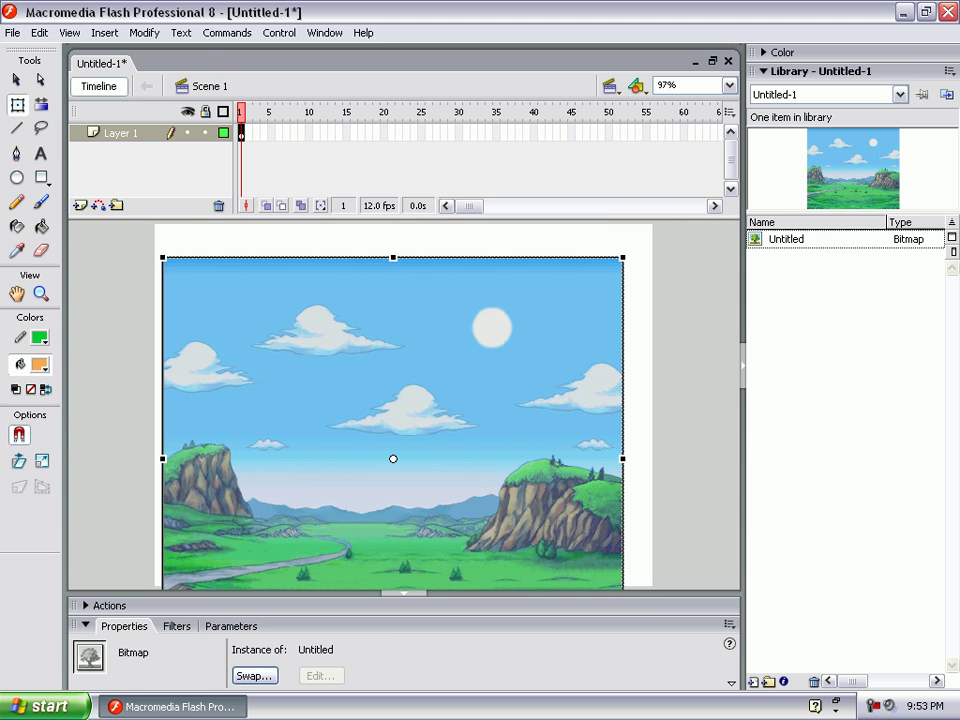
left_click_drag(163, 258, 208, 317)
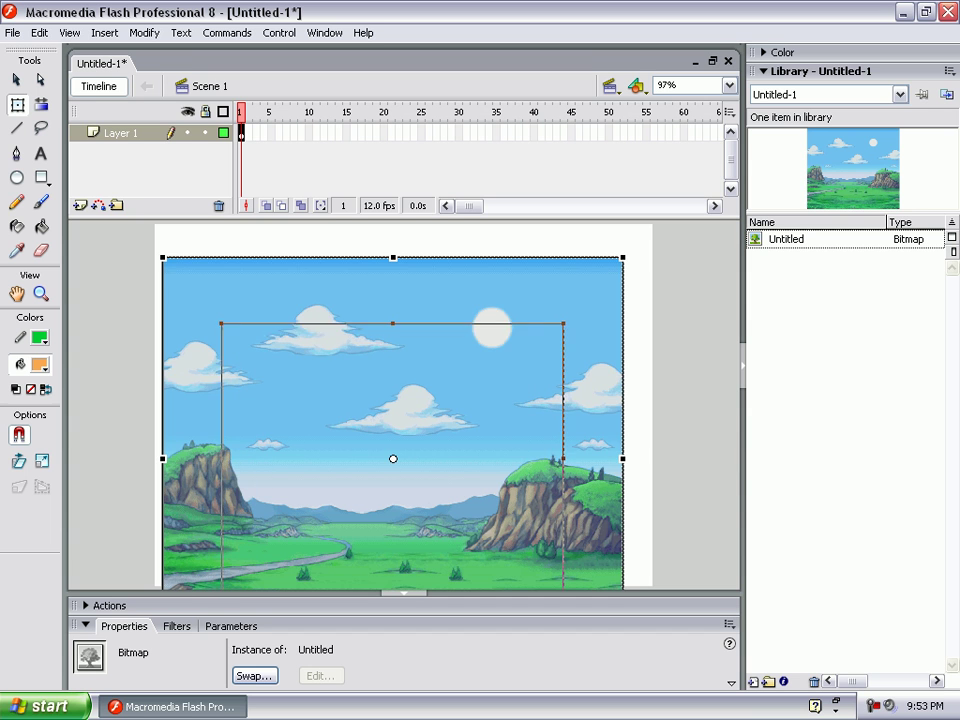
mouse_move(393, 453)
left_mouse_down()
mouse_move(399, 398)
mouse_move(388, 403)
left_mouse_up()
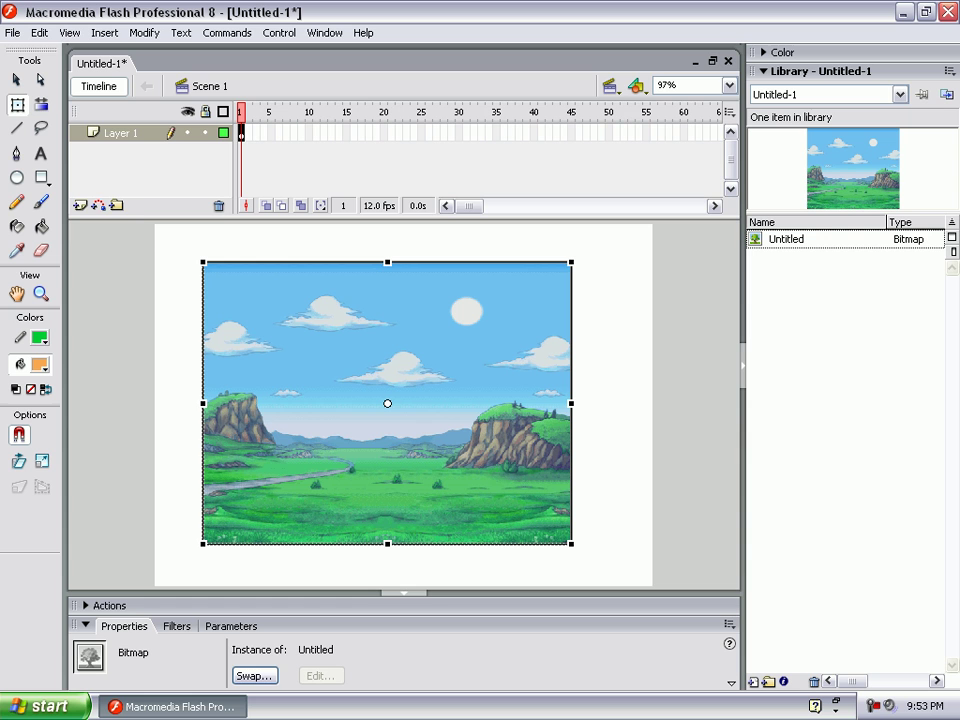
Add a new layer above, lock the landscape layer, and draw a bar along the stage bottom.
left_click(80, 205)
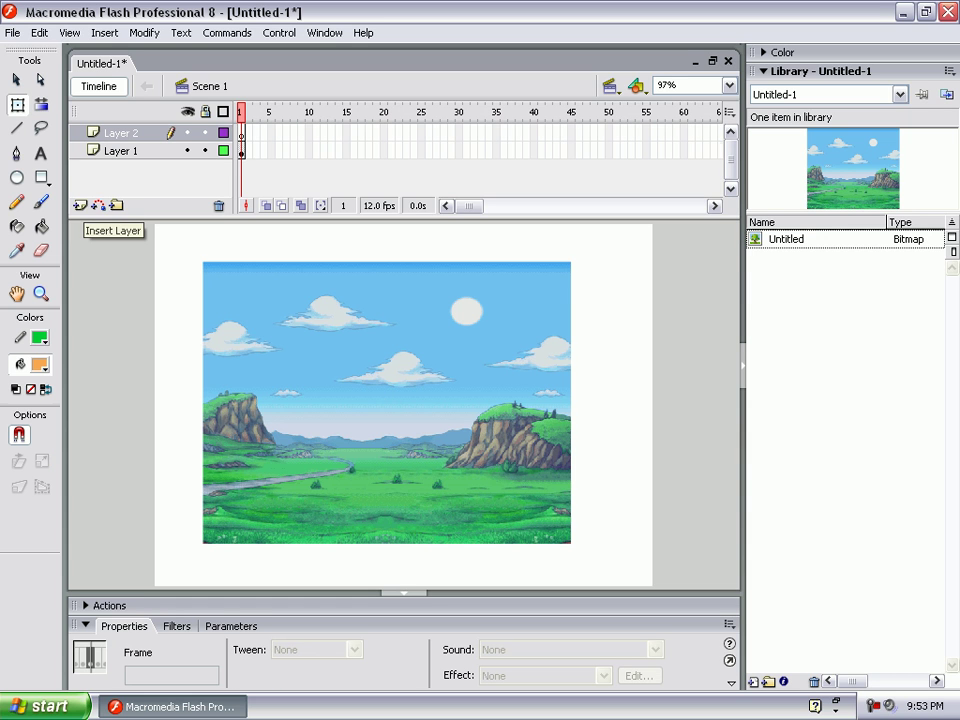
left_click(205, 150)
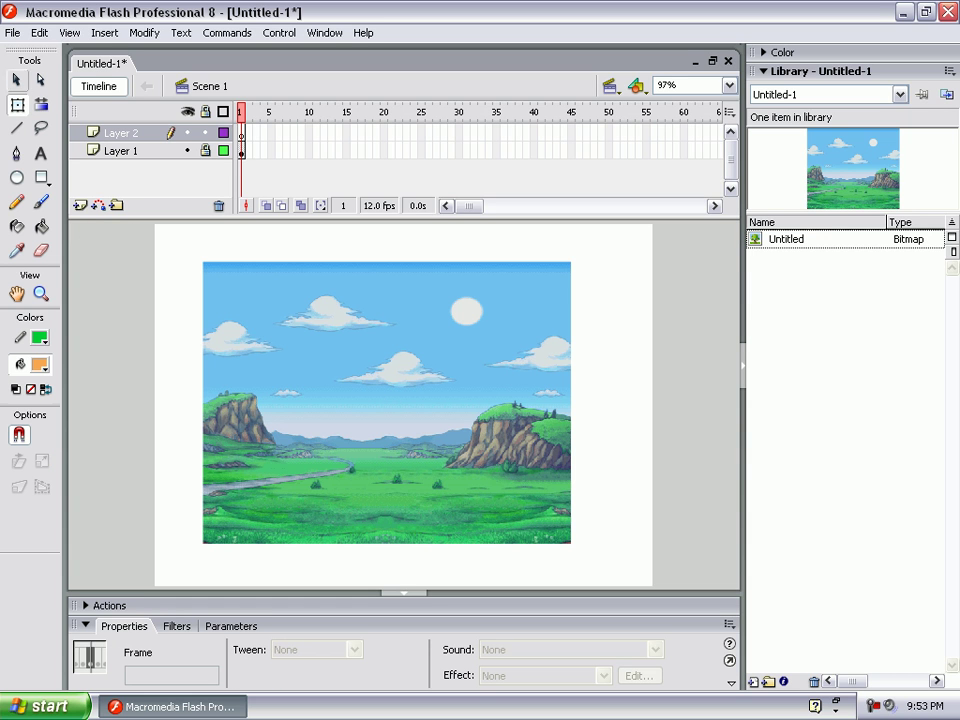
left_click(41, 177)
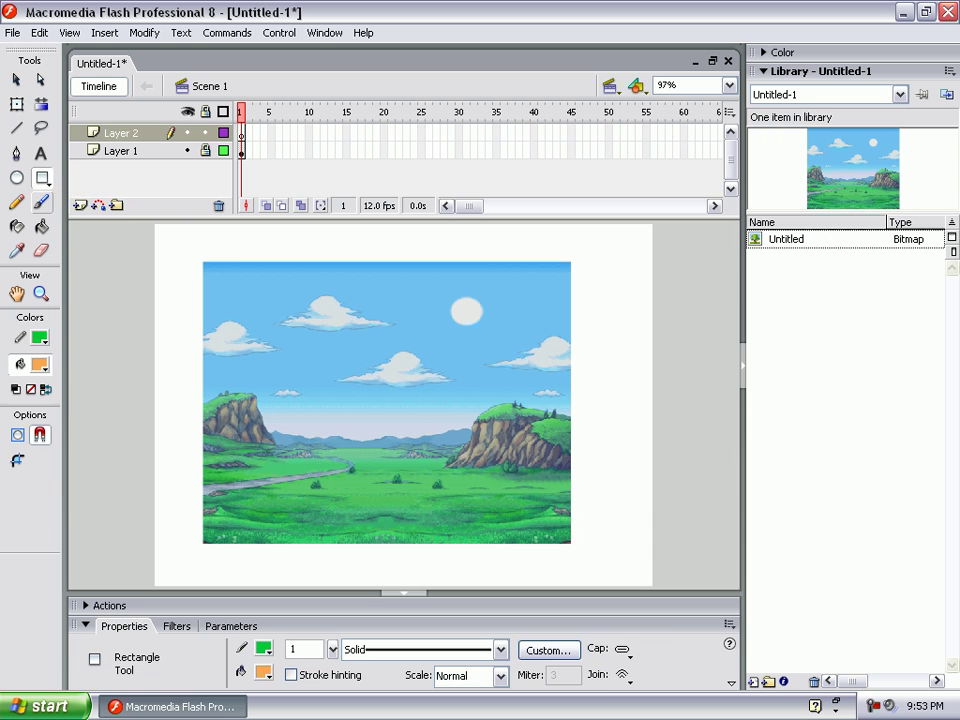
left_click_drag(197, 517, 552, 554)
Undo the bottom bar and create a new Flash document.
key("ctrl+z")
key("alt+f")
key("Return")
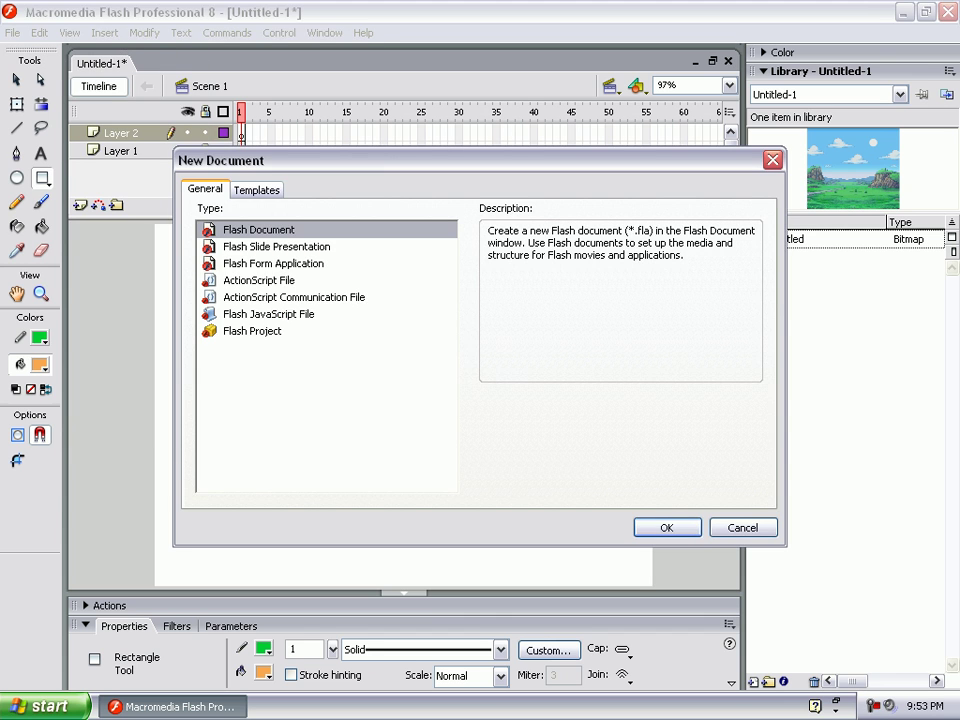
key("Return")
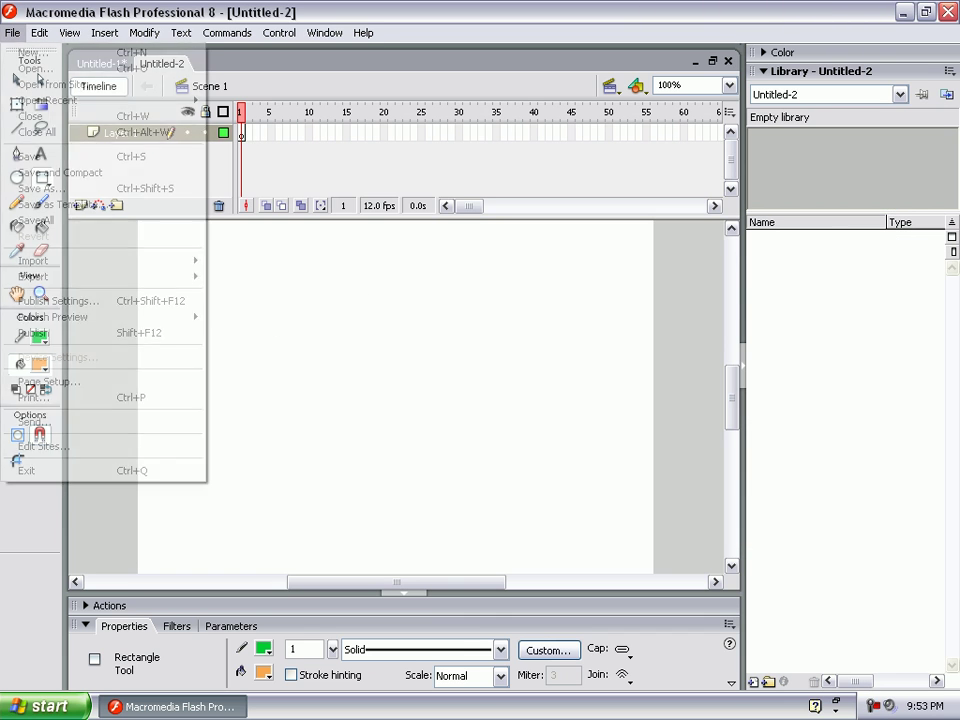
Import the b;ock brick image into the library and drag it to the stage centre.
key("alt+f")
key("Down")
key("Down")
key("Down")
key("Down")
key("Down")
key("Down")
key("Right")
key("Down")
key("Return")
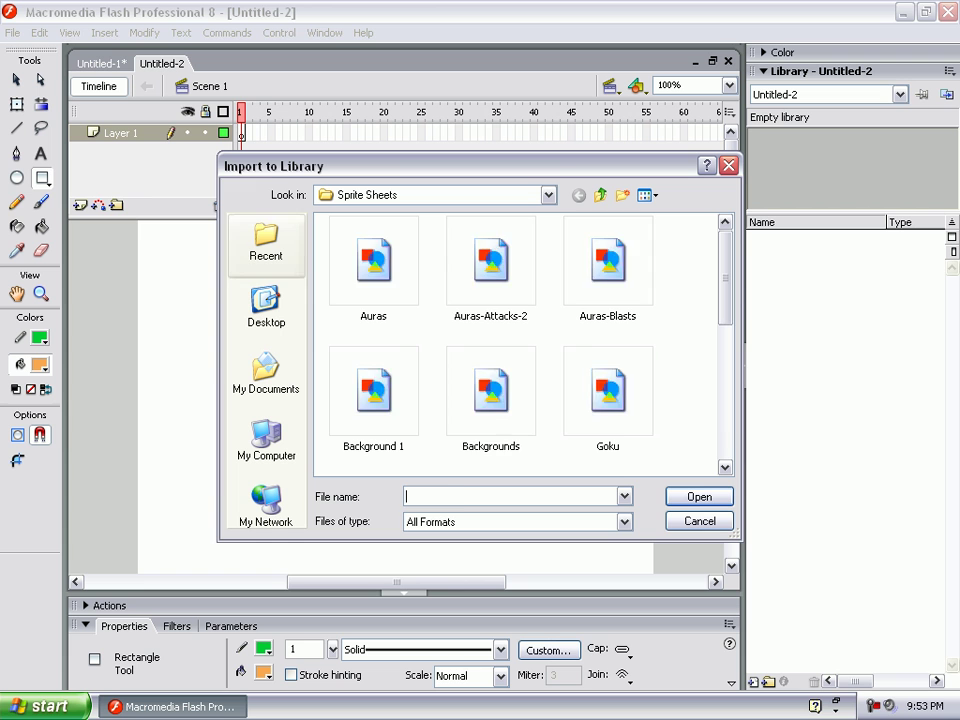
key("Tab")
key("Down")
key("Right")
scroll(520, 345, "down", 1)
scroll(520, 345, "down", 3)
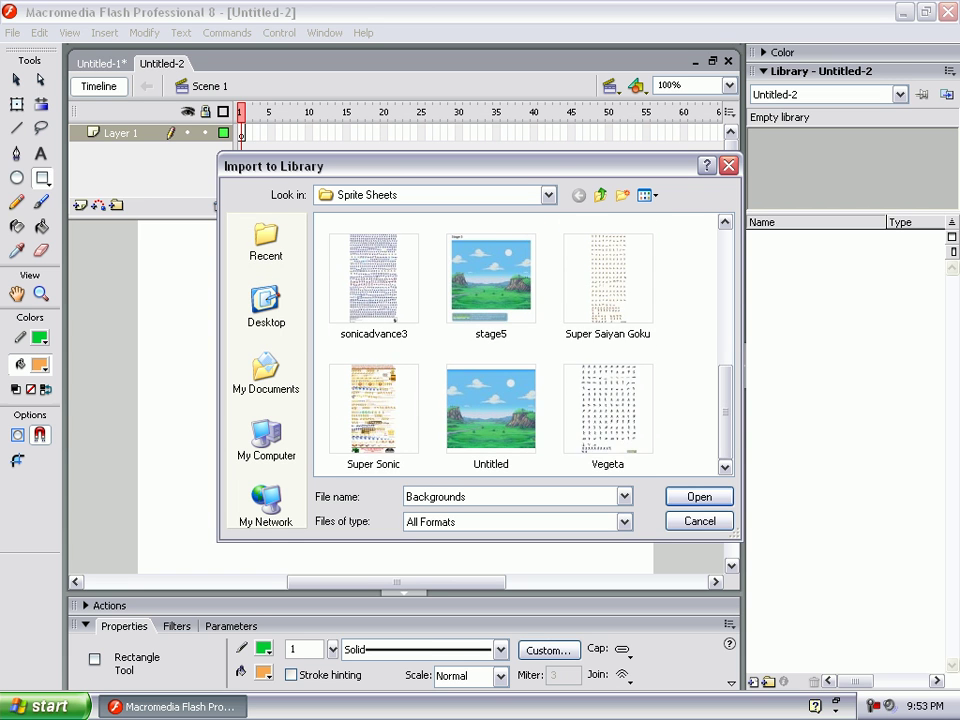
scroll(478, 392, "up", 5)
scroll(478, 392, "down", 1)
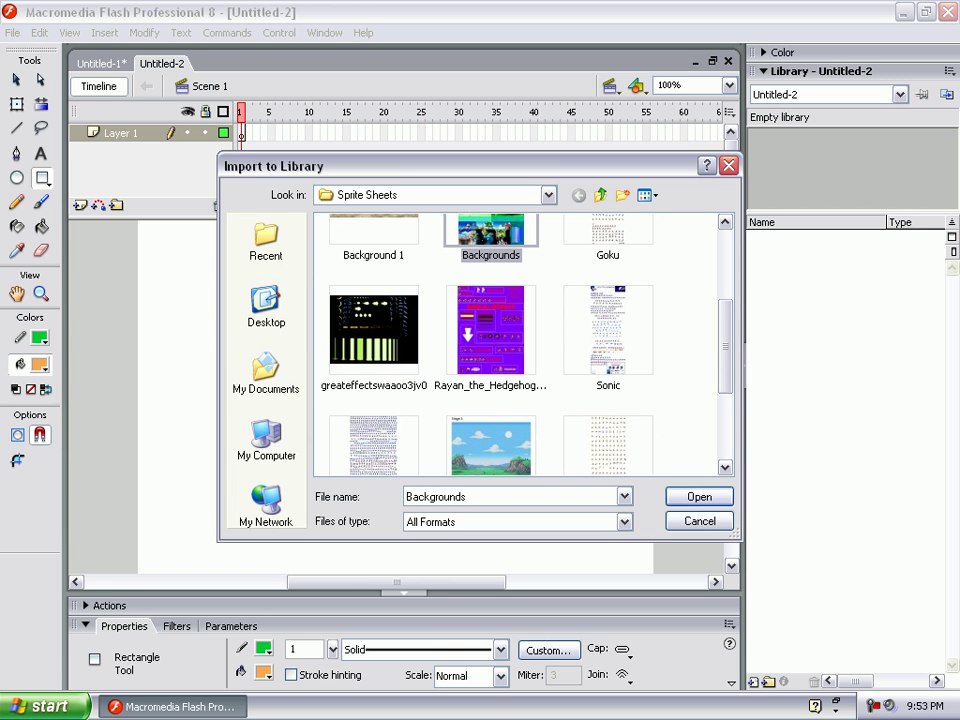
scroll(478, 392, "down", 3)
scroll(478, 390, "up", 4)
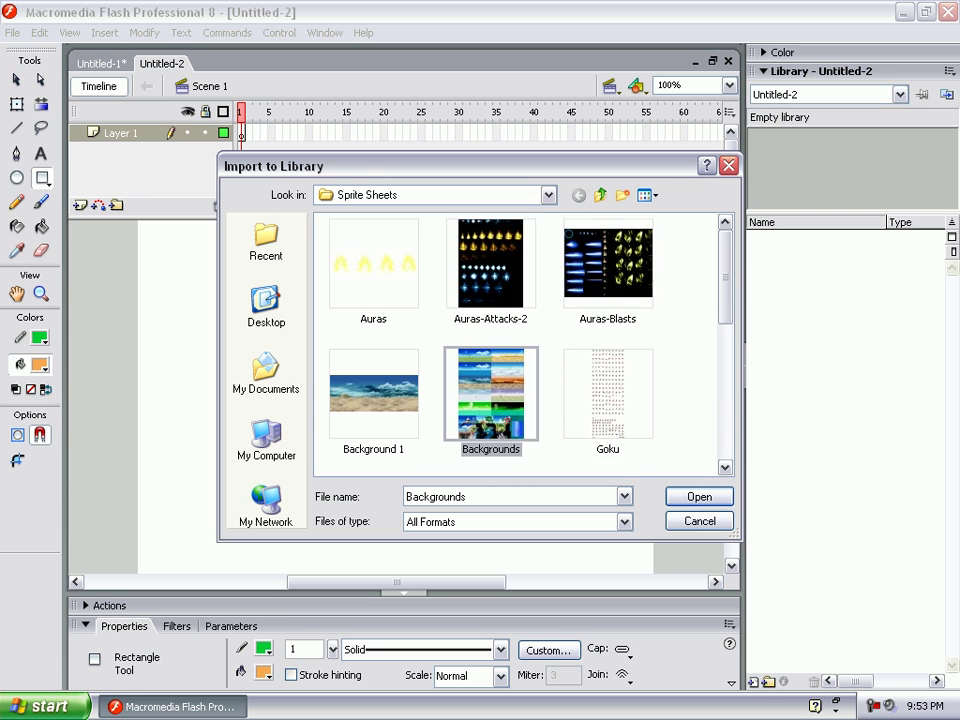
scroll(478, 390, "down", 4)
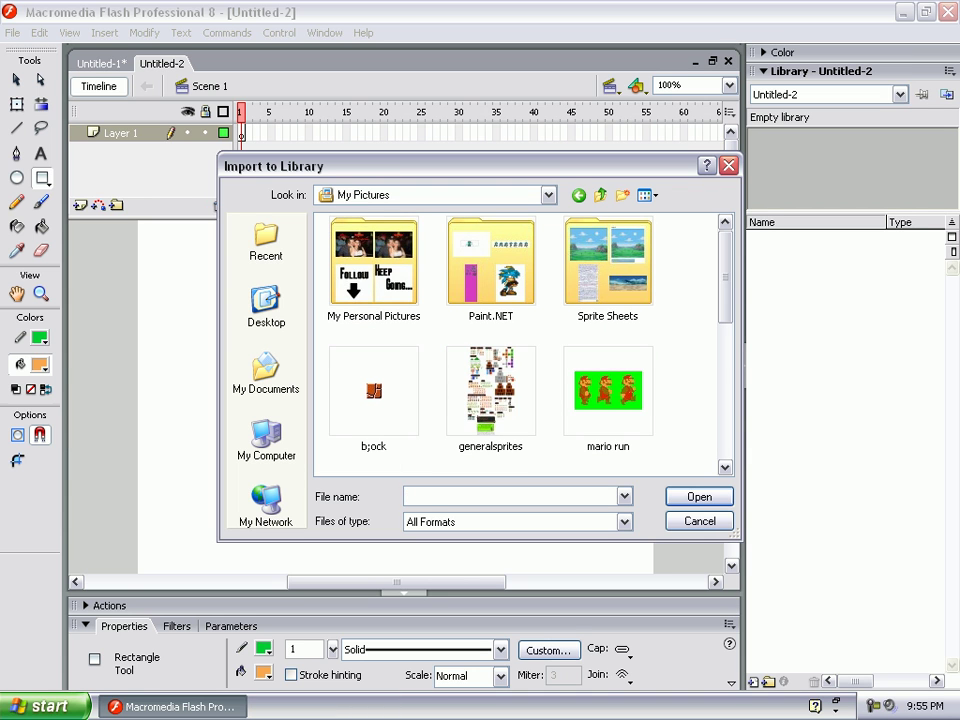
double_click(373, 390)
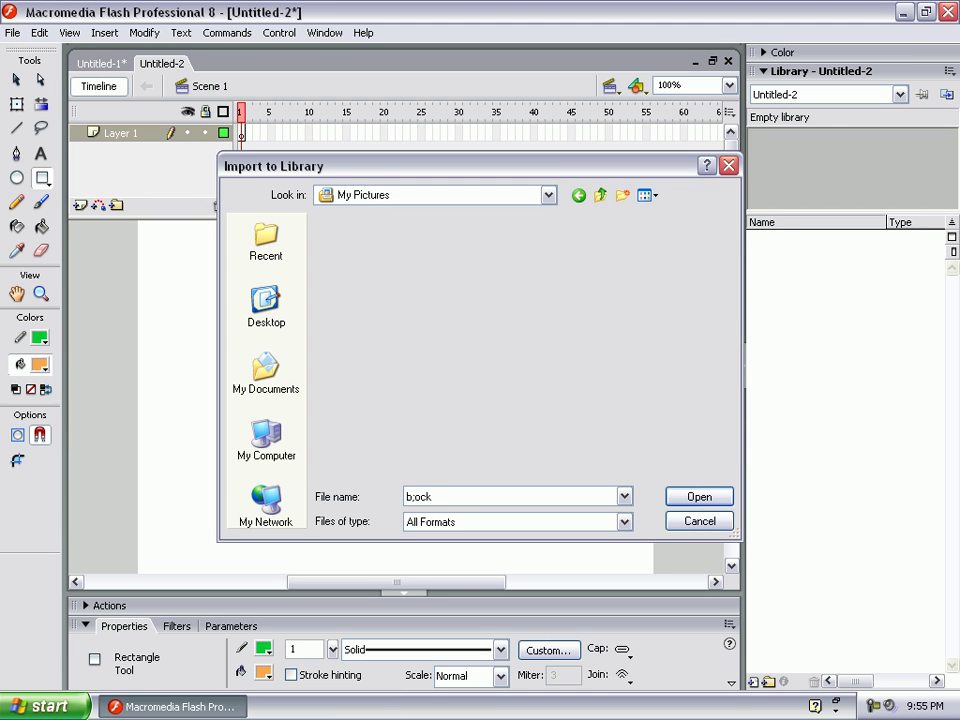
left_click_drag(780, 239, 411, 398)
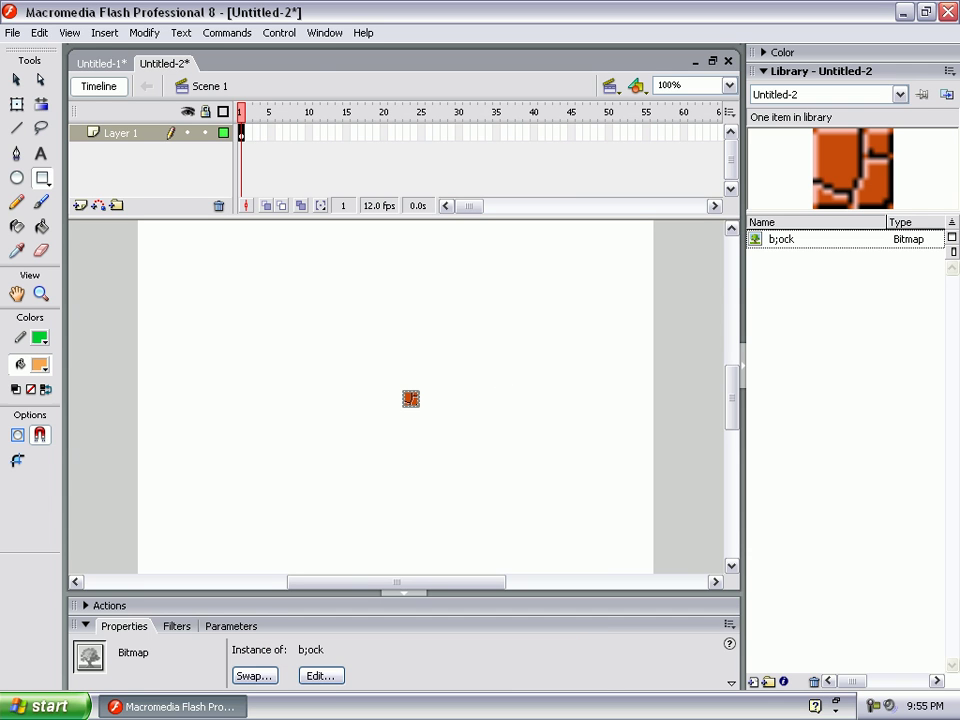
Scale the brick tile to 200% and move it toward the left of the stage.
left_click(144, 32)
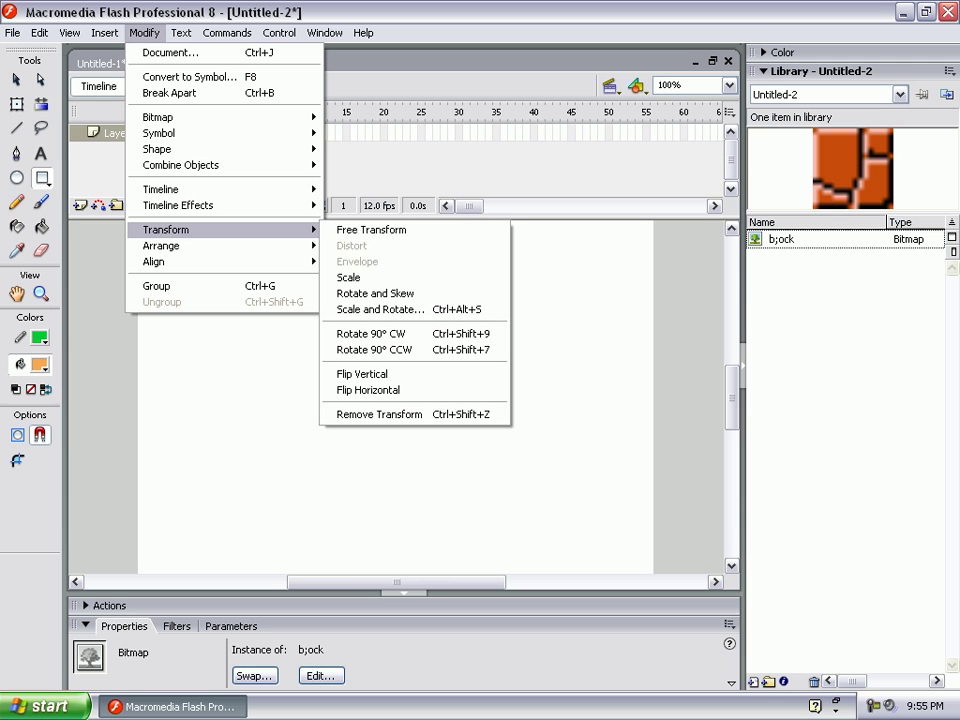
left_click(380, 309)
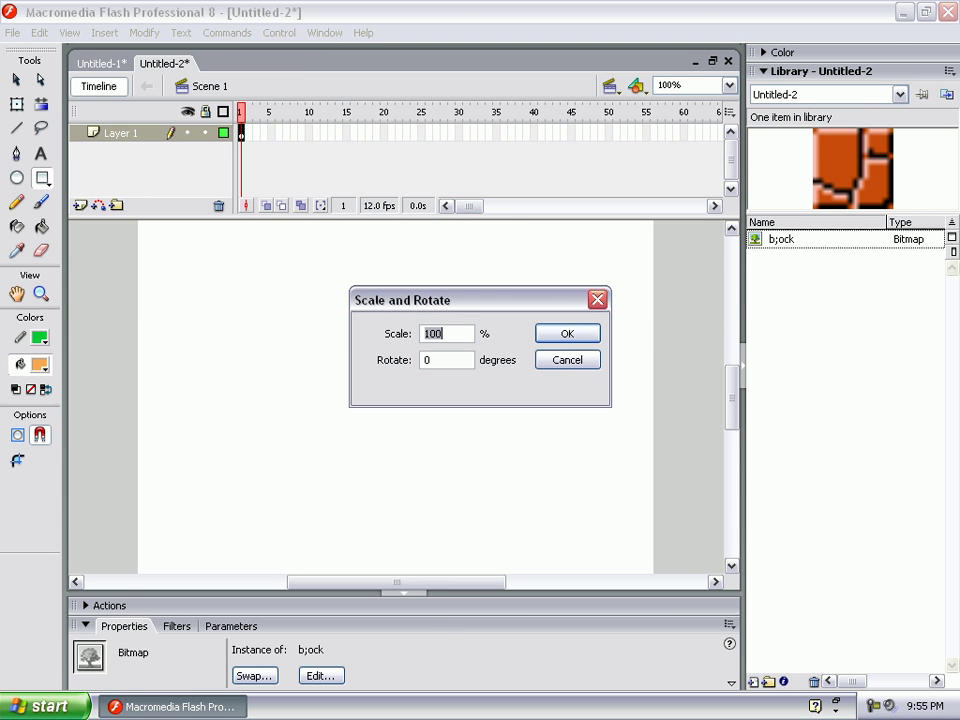
type("200")
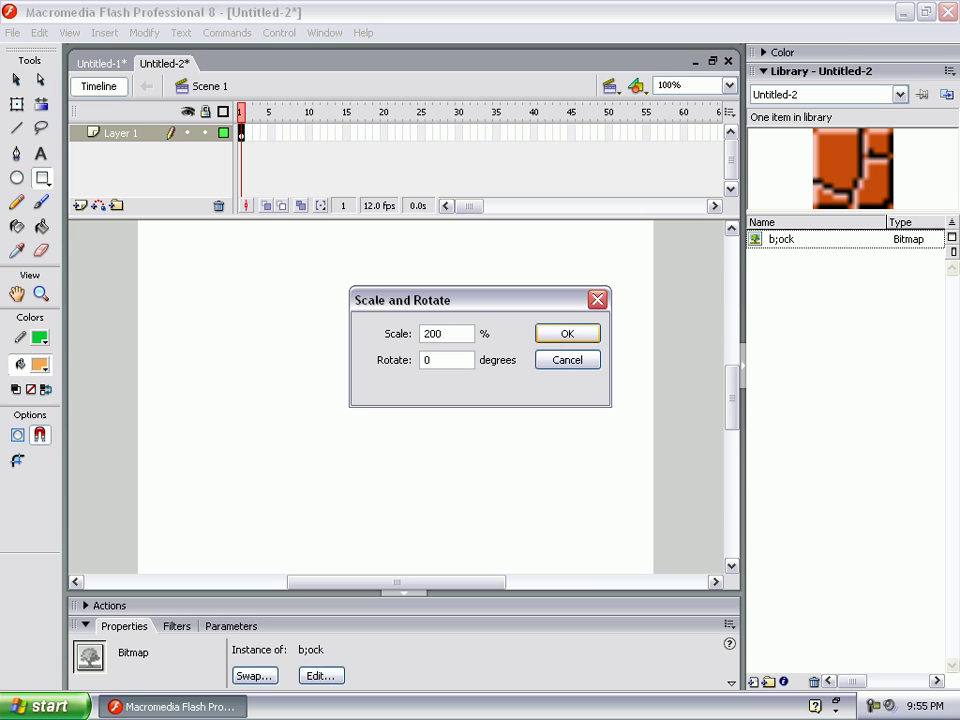
key("Return")
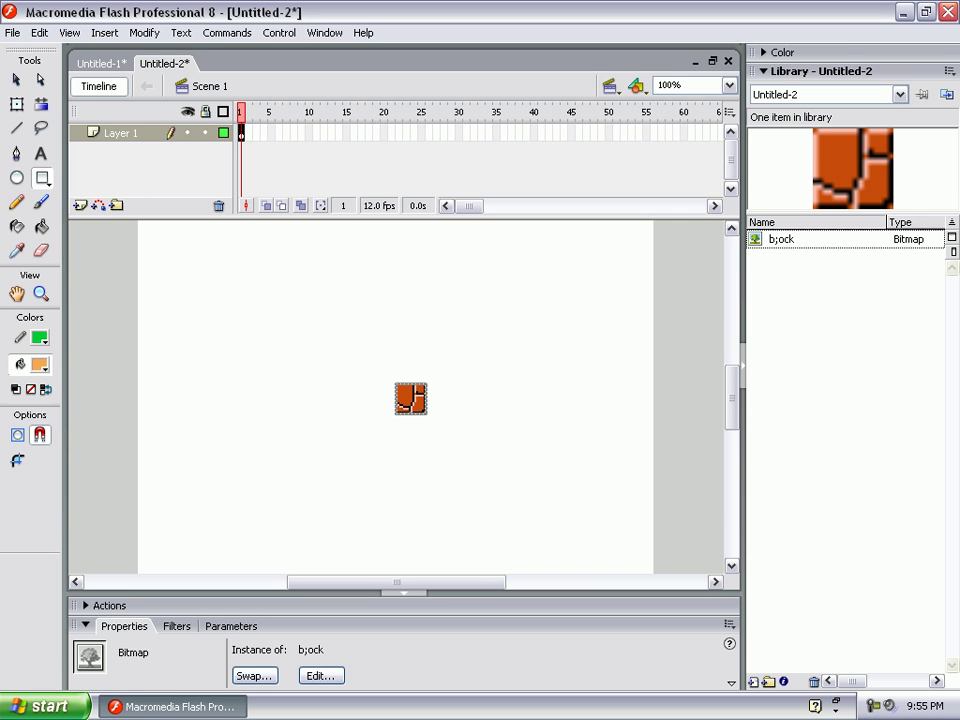
key("v")
mouse_move(411, 398)
left_mouse_down()
mouse_move(265, 386)
mouse_move(265, 398)
mouse_move(244, 373)
left_mouse_up()
Trace the brick bitmap into a vector shape with Trace Bitmap.
left_click(144, 32)
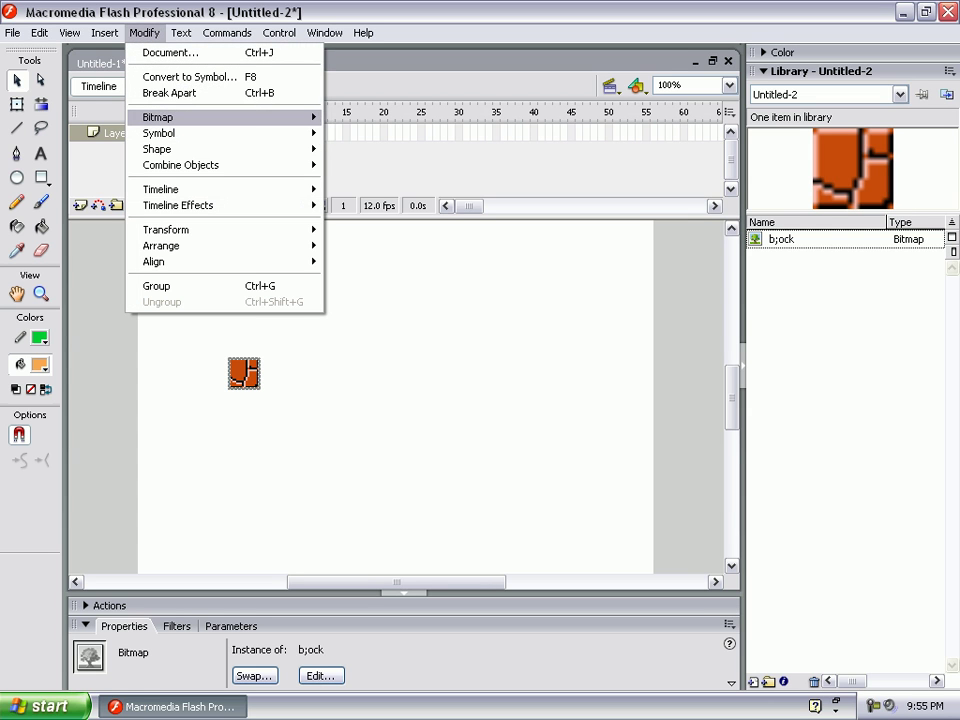
left_click(371, 131)
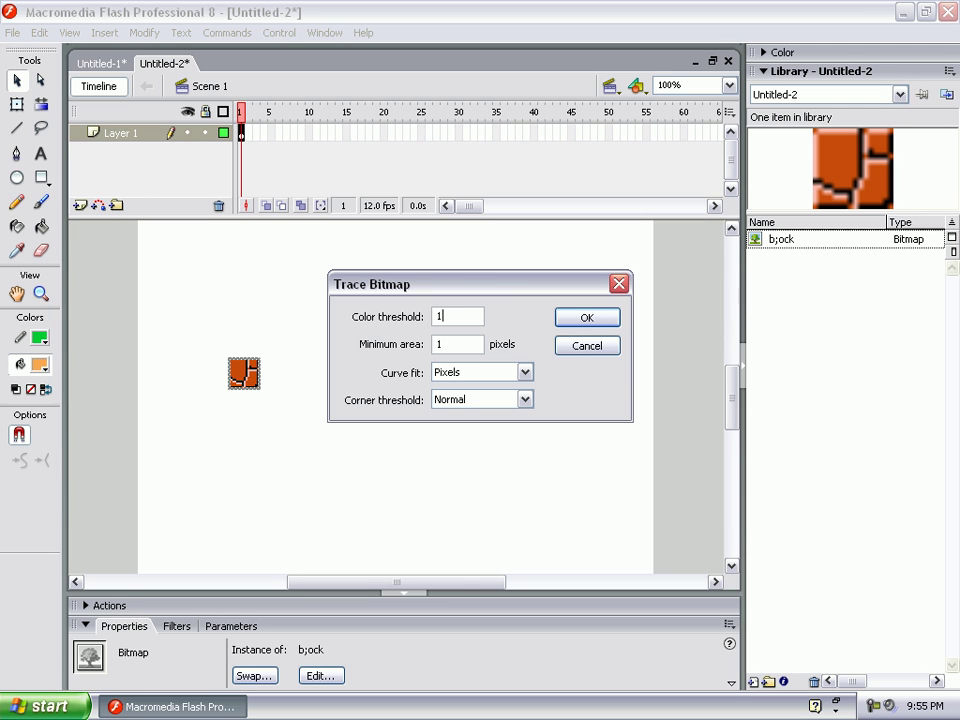
key("Return")
Copy the traced brick and paste a duplicate right beside the original.
key("ctrl+shift+a")
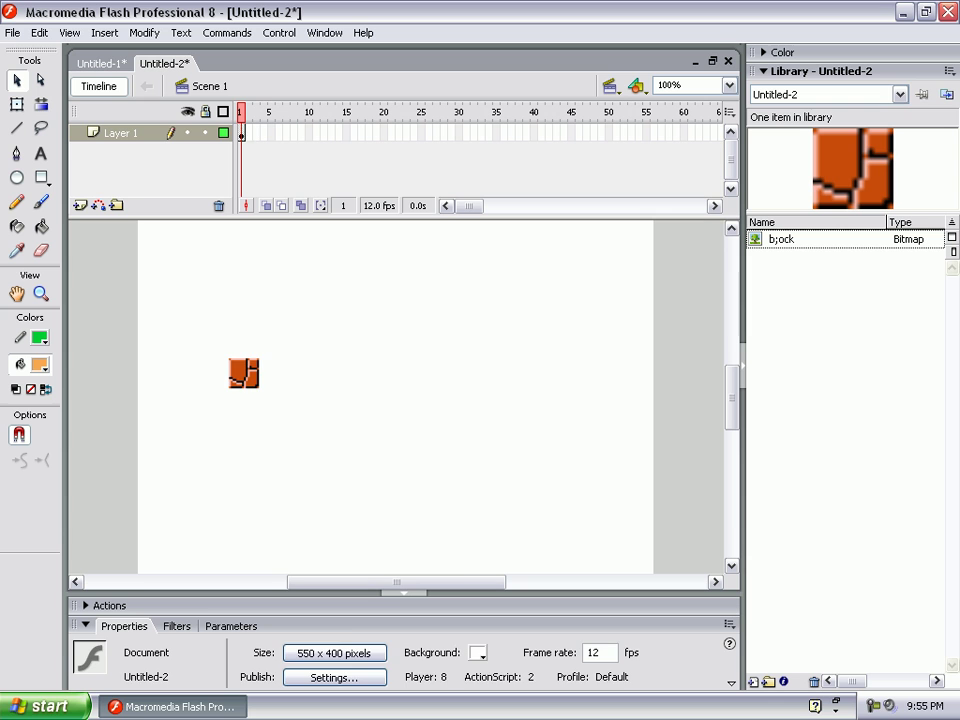
left_click(244, 373)
right_click(252, 375)
left_click(283, 401)
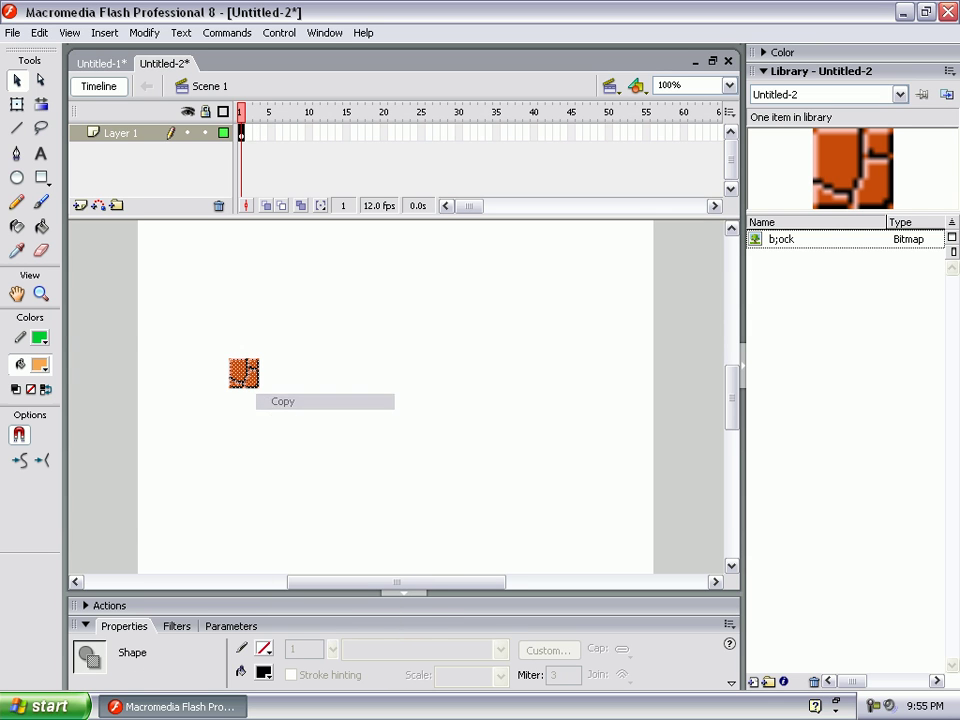
right_click(296, 285)
left_click(340, 341)
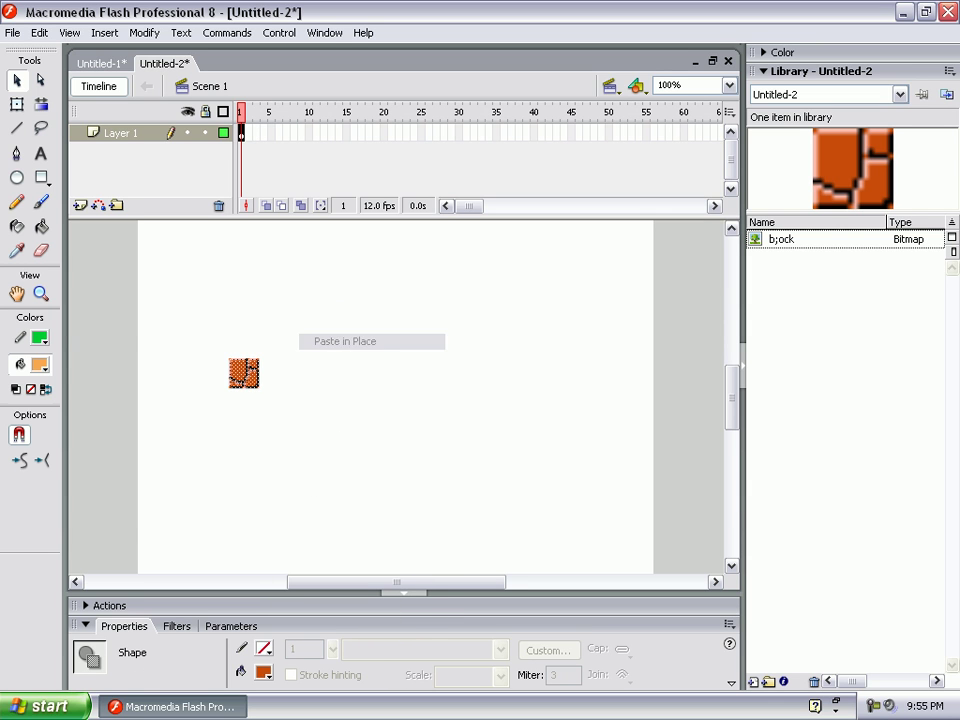
left_click_drag(244, 373, 273, 373)
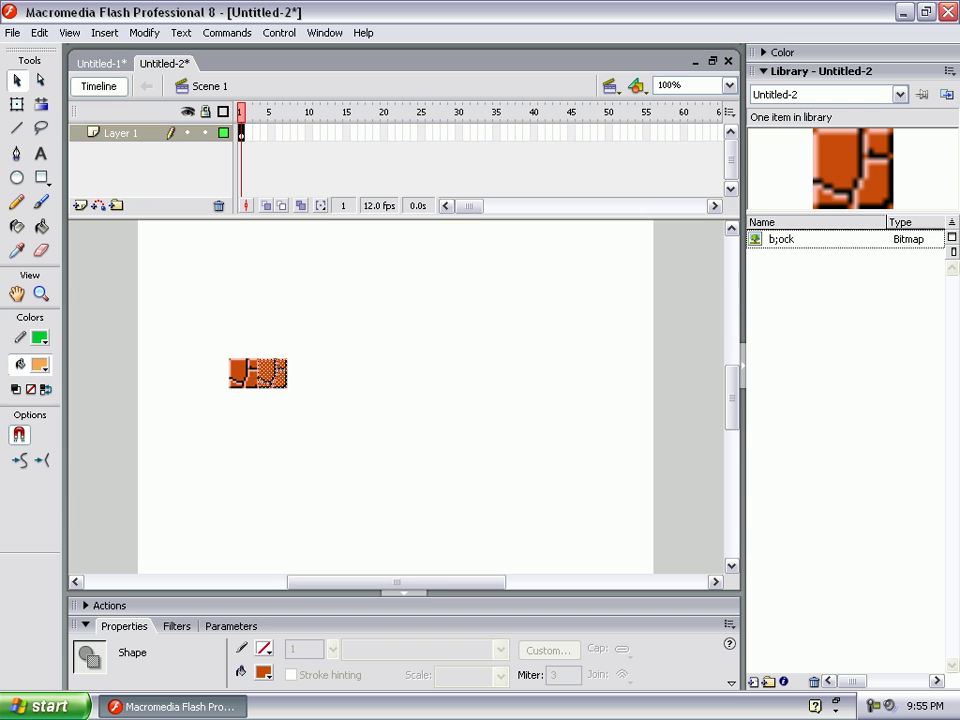
key("Right")
key("Right")
key("Escape")
Duplicate the brick pair and nudge the copy alongside to lengthen the row.
left_click_drag(184, 336, 426, 465)
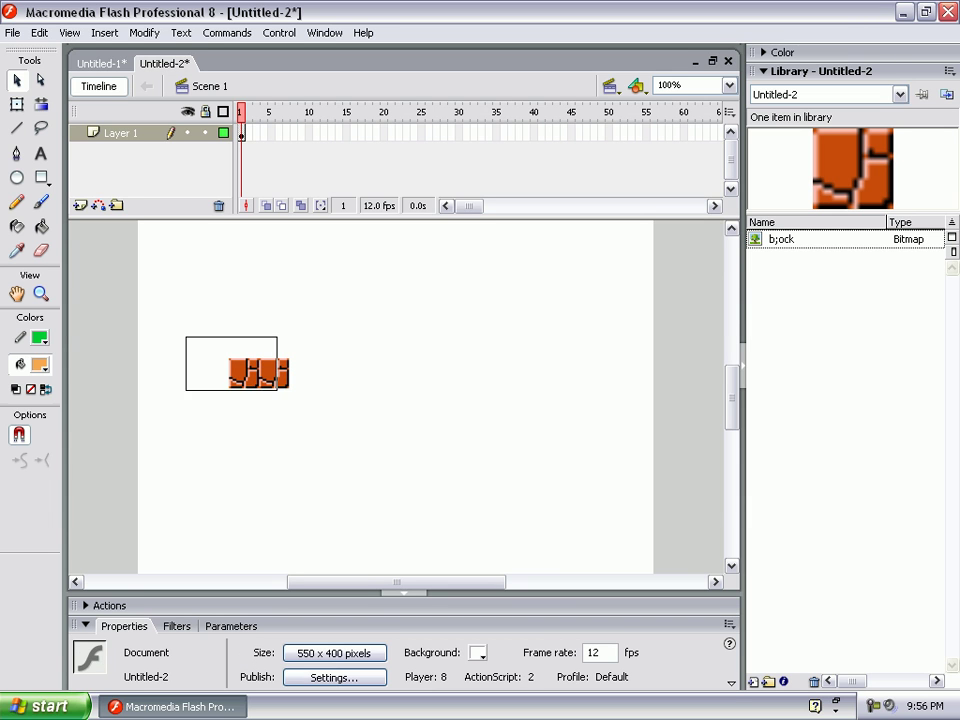
right_click(275, 378)
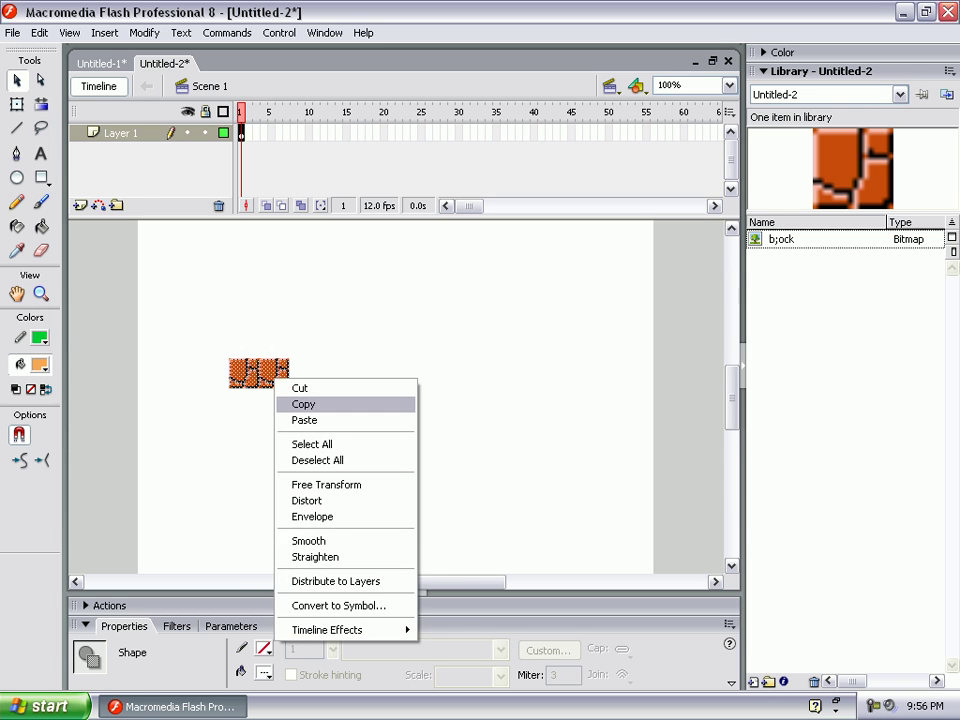
left_click(303, 404)
right_click(318, 278)
left_click(370, 335)
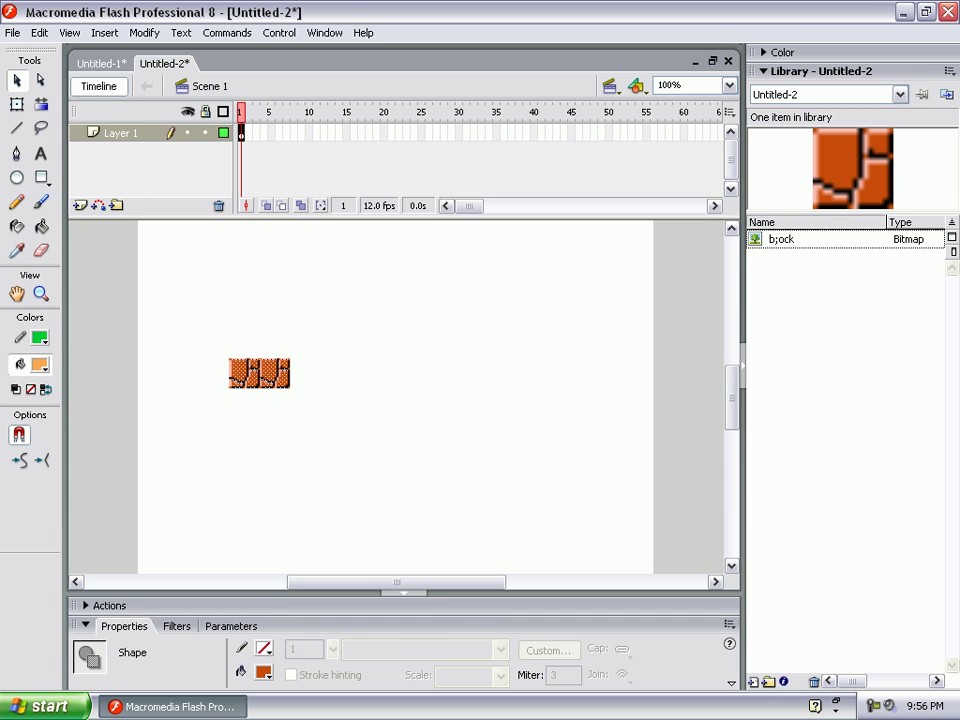
key("shift+Right")
key("shift+Right")
key("shift+Right")
key("shift+Right")
key("shift+Right")
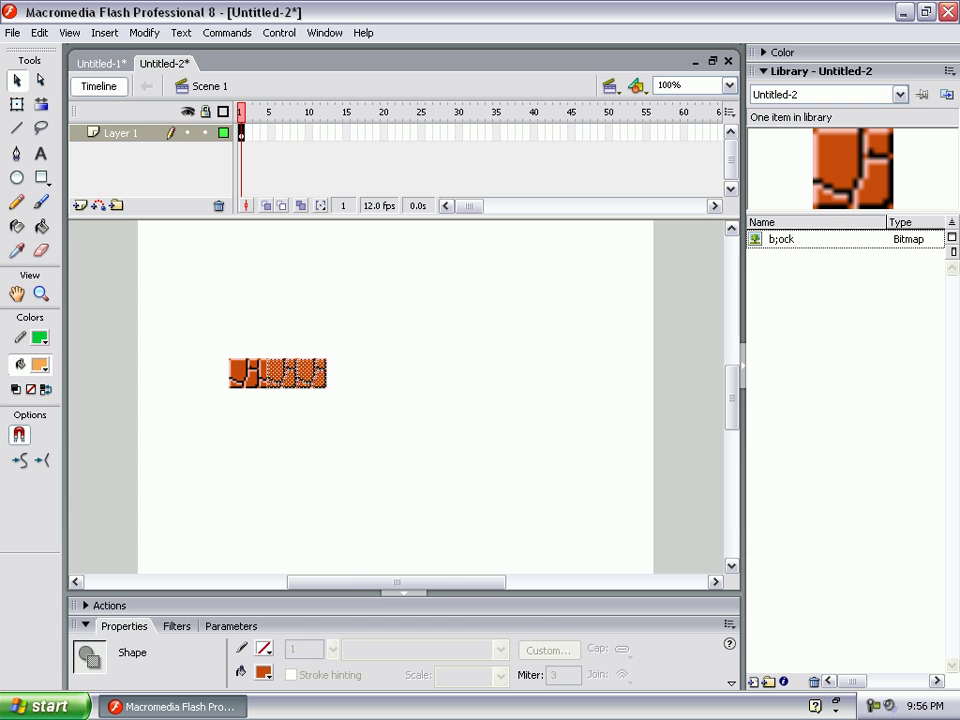
key("shift+Right")
key("shift+Right")
key("Right")
key("Right")
key("Right")
key("Left")
key("Left")
key("Left")
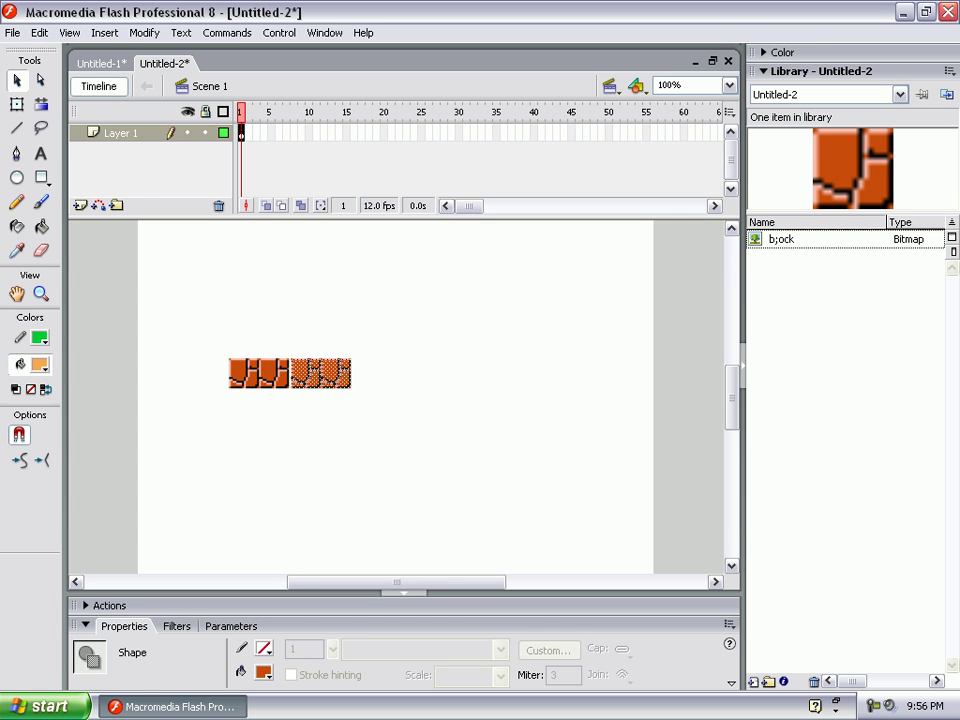
key("Left")
key("Left")
key("ctrl+shift+a")
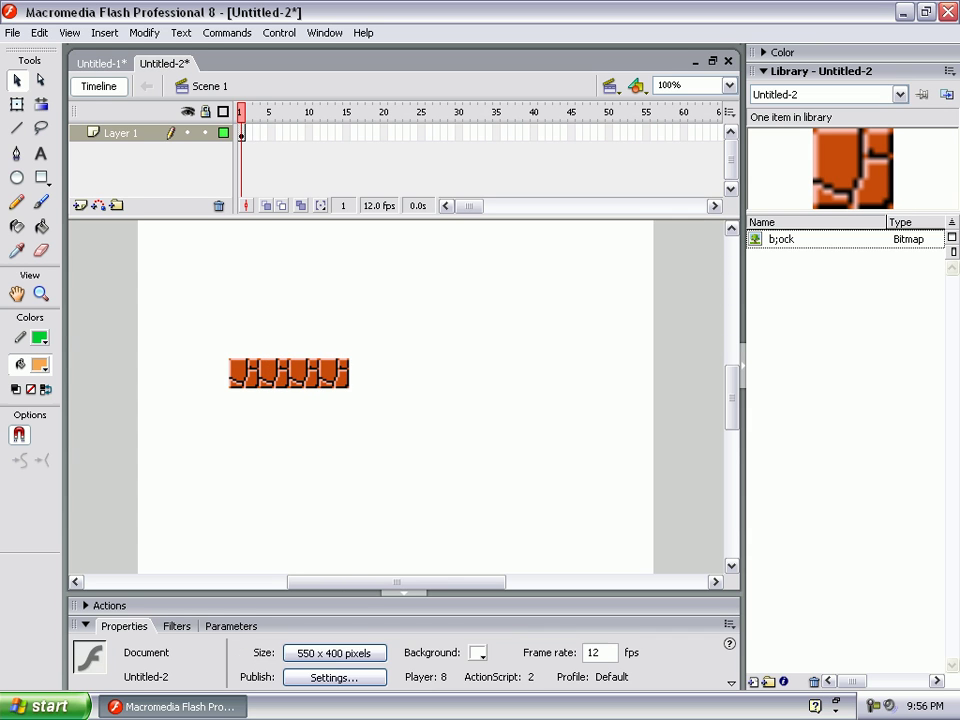
Duplicate the whole brick row and nudge the copy into place to extend the wall.
key("ctrl+a")
right_click(332, 380)
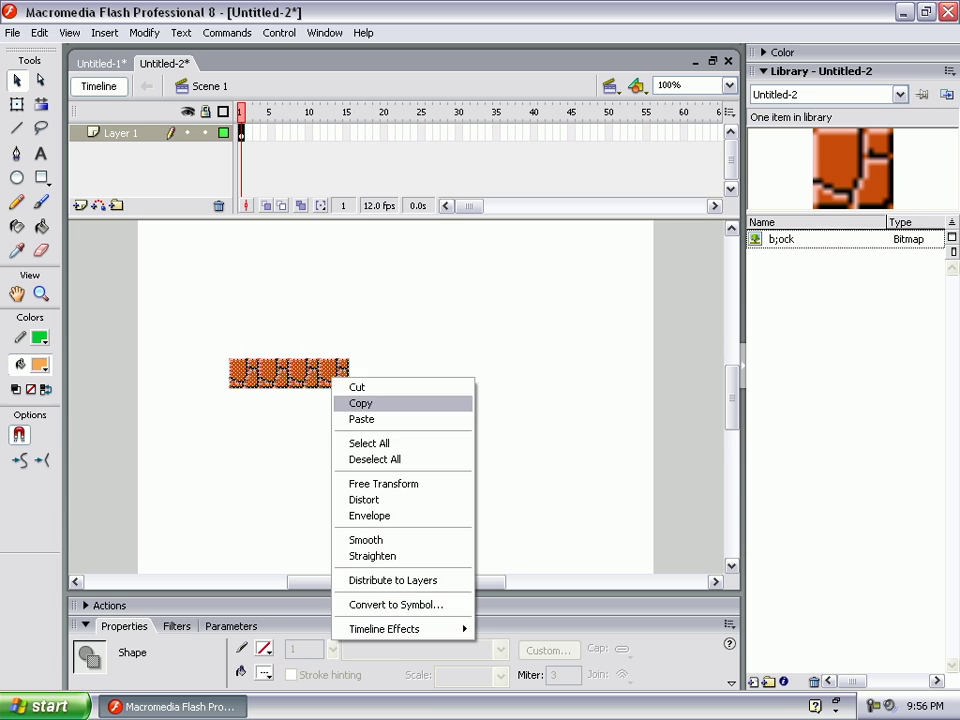
left_click(360, 403)
right_click(330, 321)
left_click(377, 381)
key("Right")
key("Right")
key("Right")
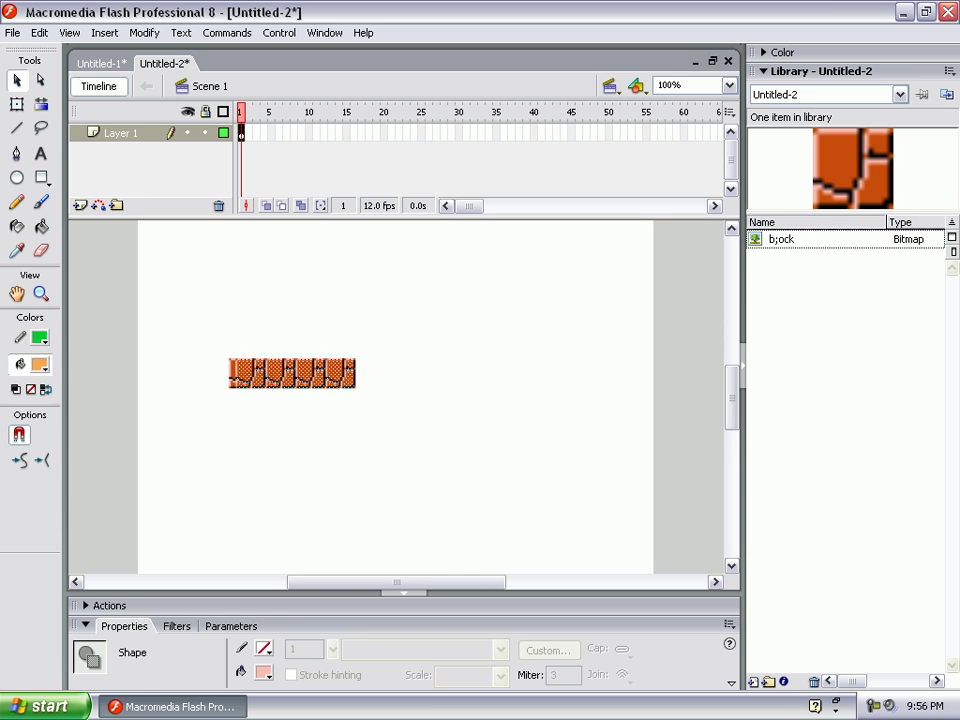
key("Right")
key("Right")
key("Right")
key("Right")
key("Right")
key("Right")
key("Right")
key("Right")
key("Right")
key("Right")
key("Right")
key("Right")
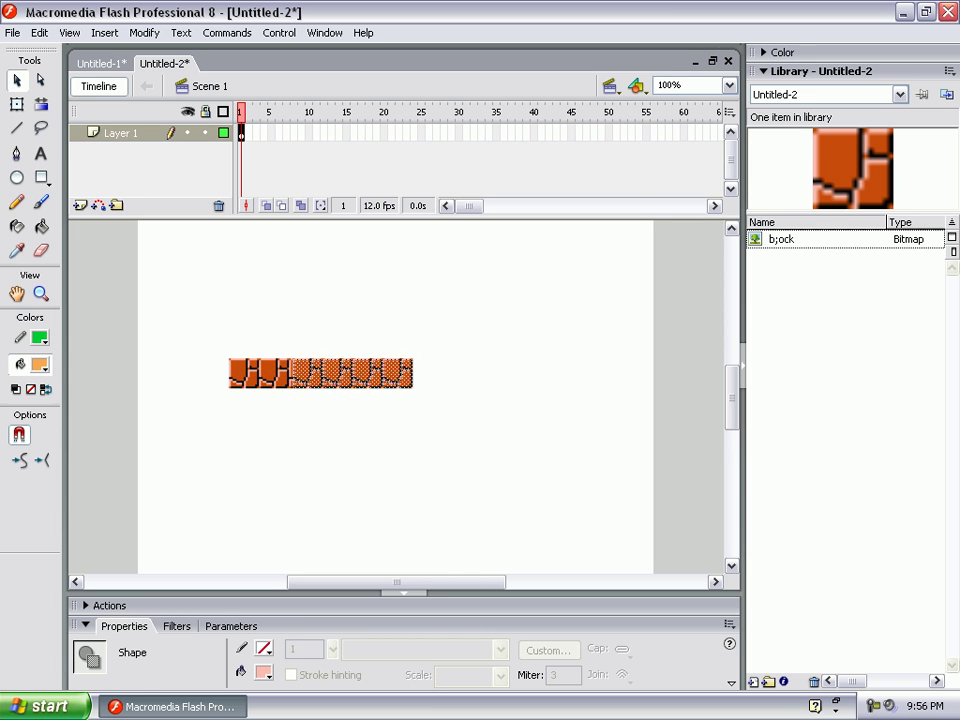
key("Right")
key("Right")
key("Right")
key("Right")
key("Right")
key("Right")
key("Right")
key("Right")
key("Right")
key("Right")
key("Right")
key("Right")
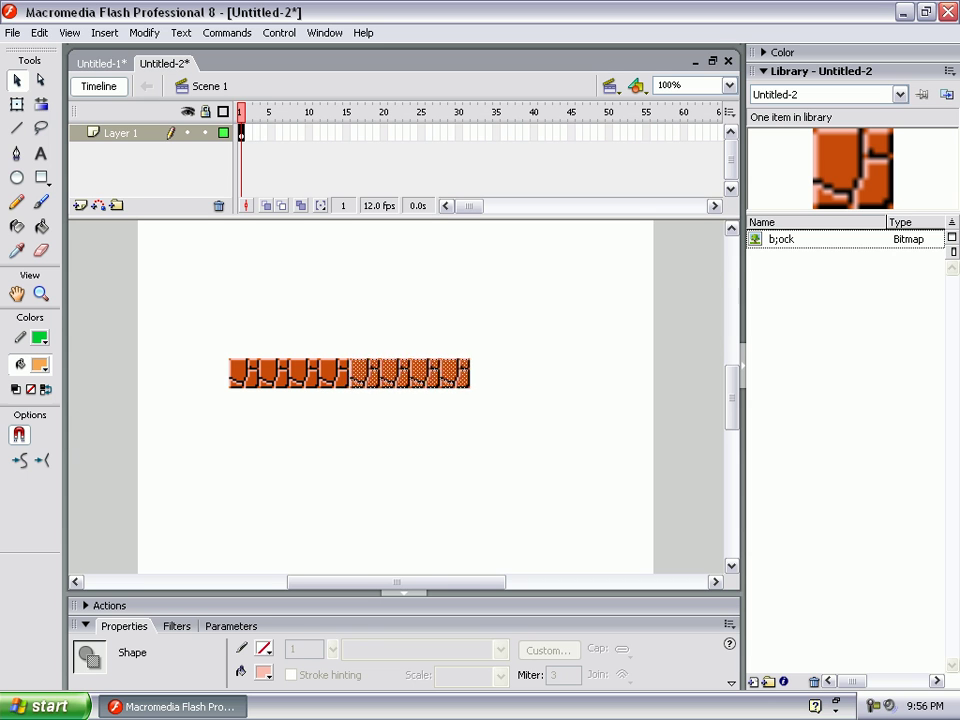
key("Right")
key("Right")
key("Right")
key("Left")
key("Left")
key("Left")
key("Left")
key("Left")
key("Left")
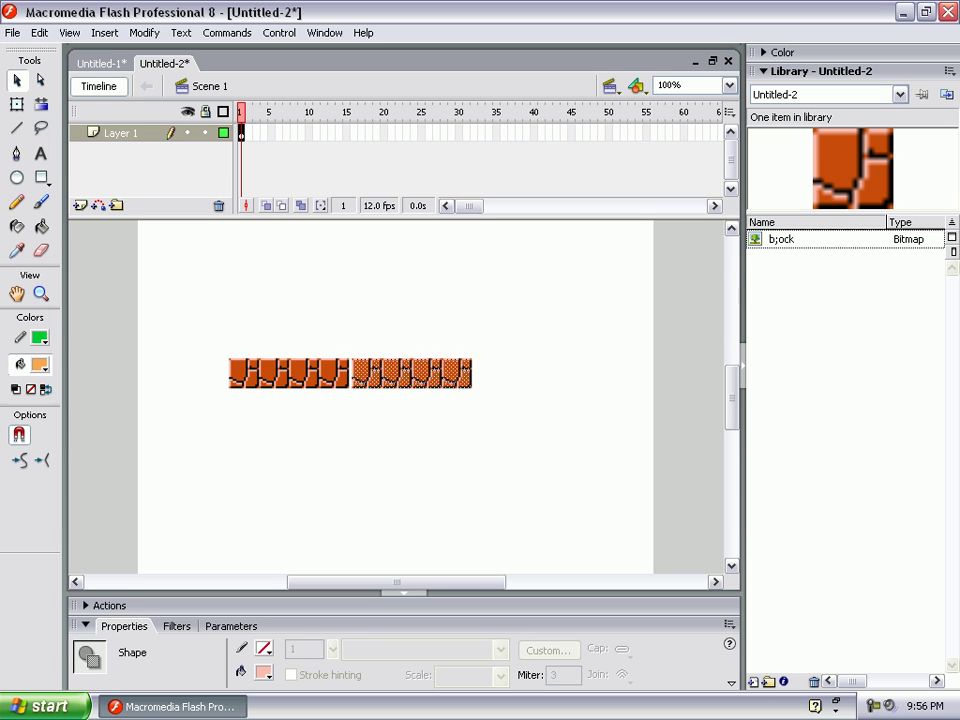
key("Left")
key("Left")
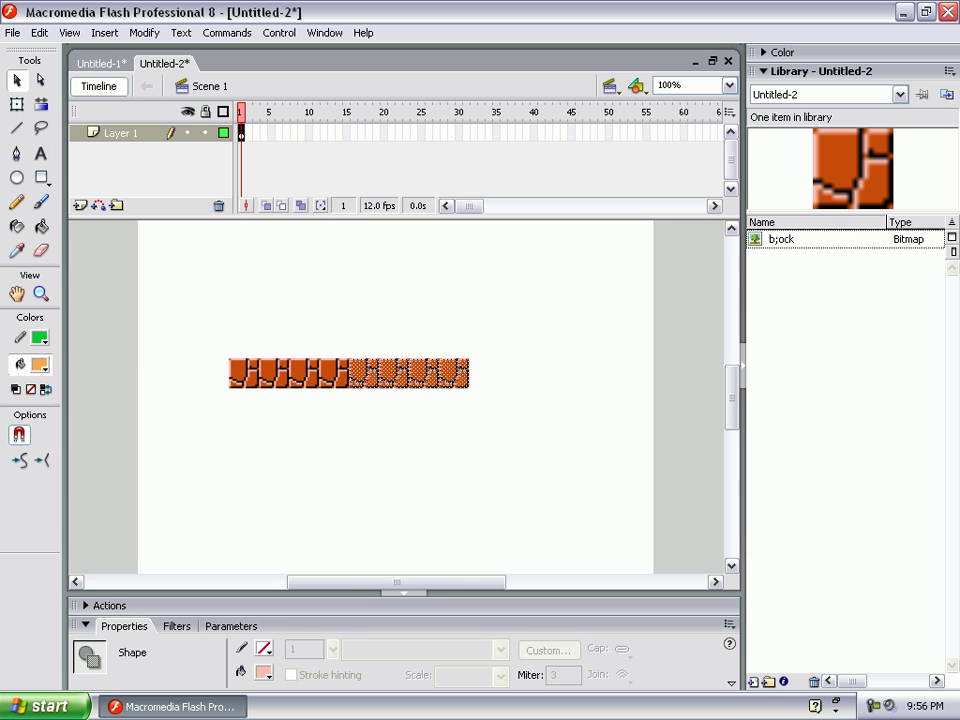
key("Escape")
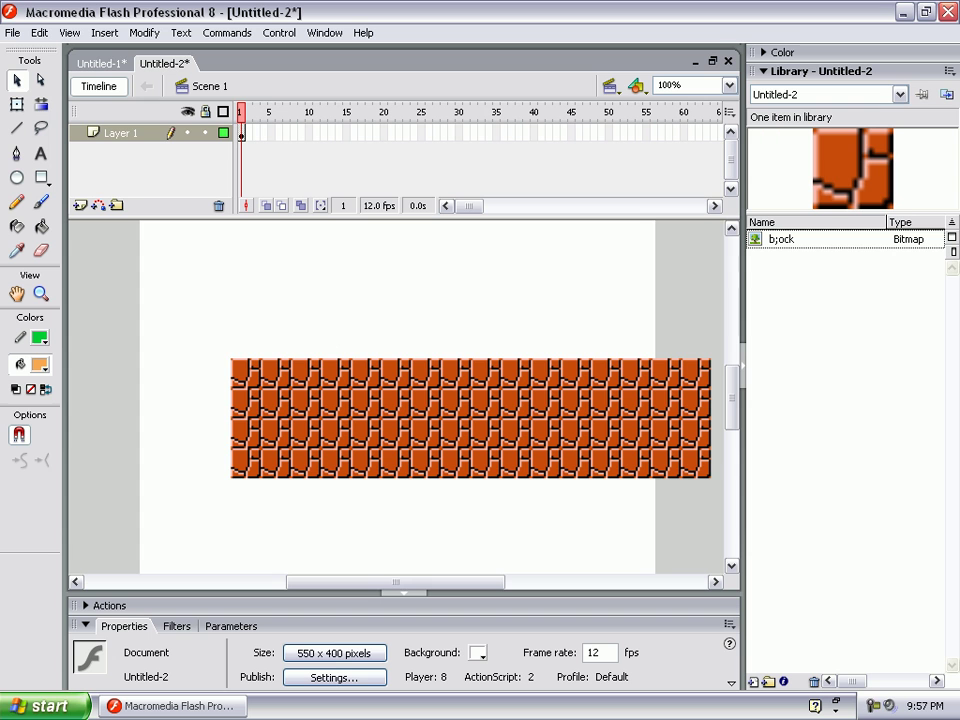
Copy the brick wall and paste it onto frame 1 of Layer 2 in Untitled-1.
left_click_drag(204, 326, 724, 541)
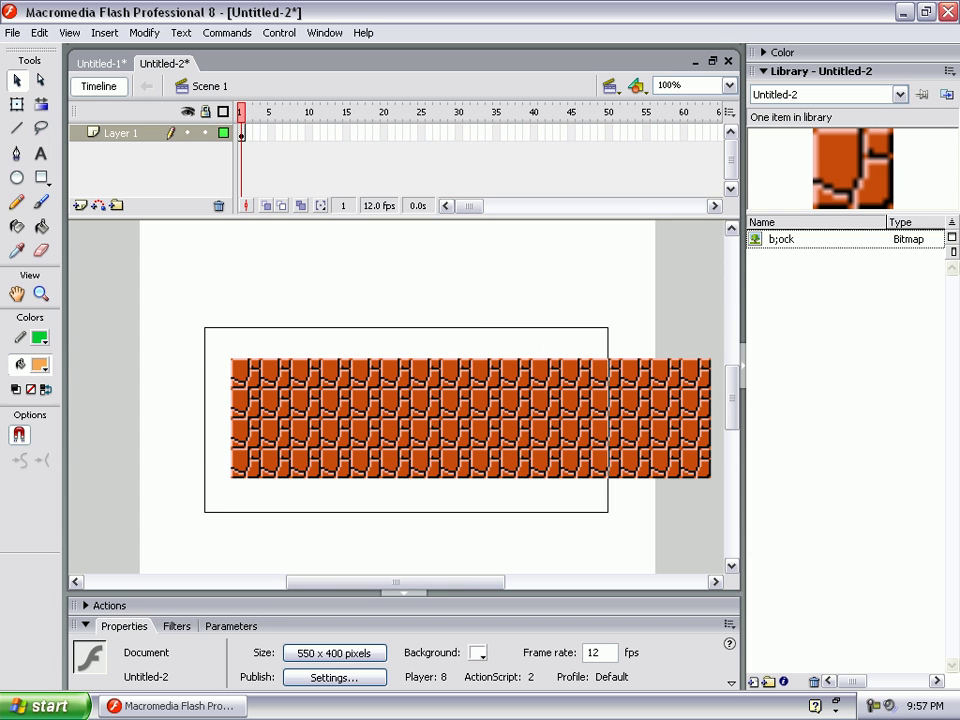
right_click(447, 412)
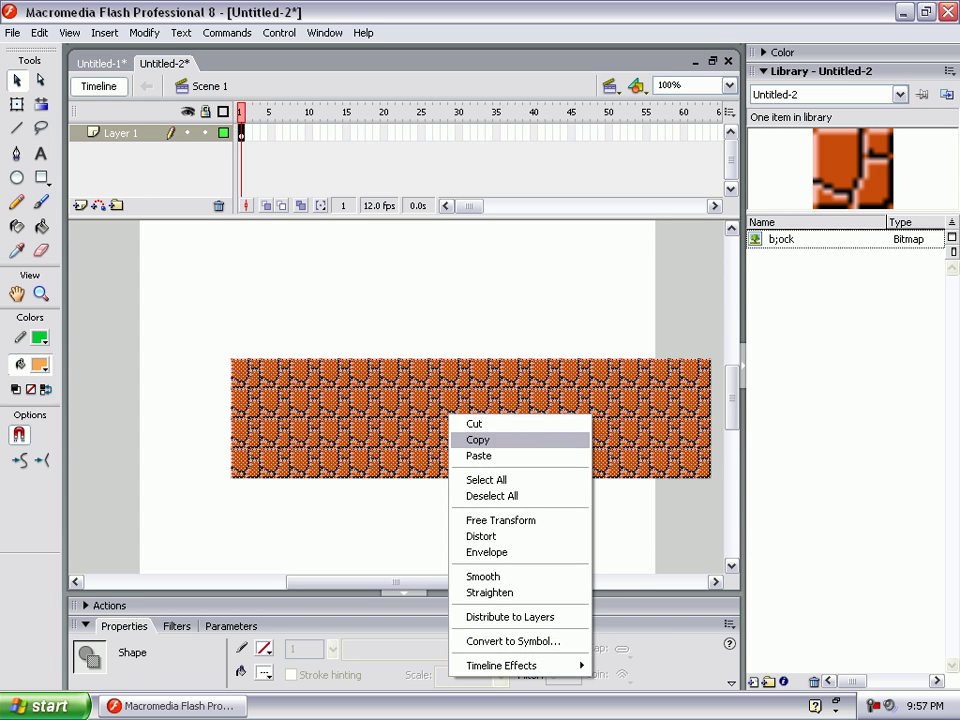
left_click(489, 439)
key("ctrl+Tab")
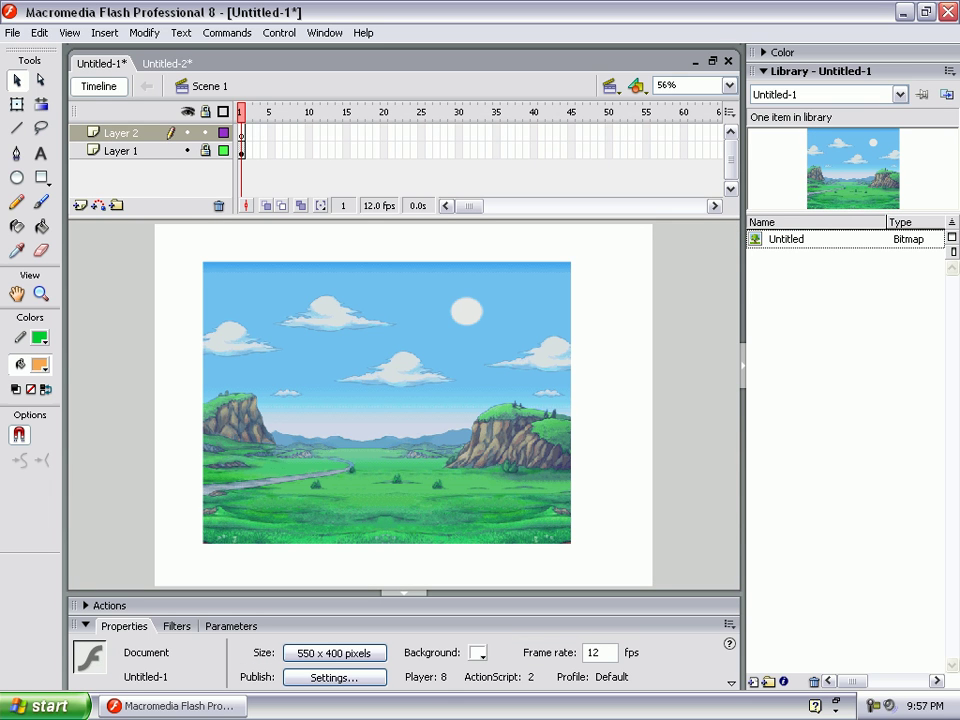
left_click(120, 133)
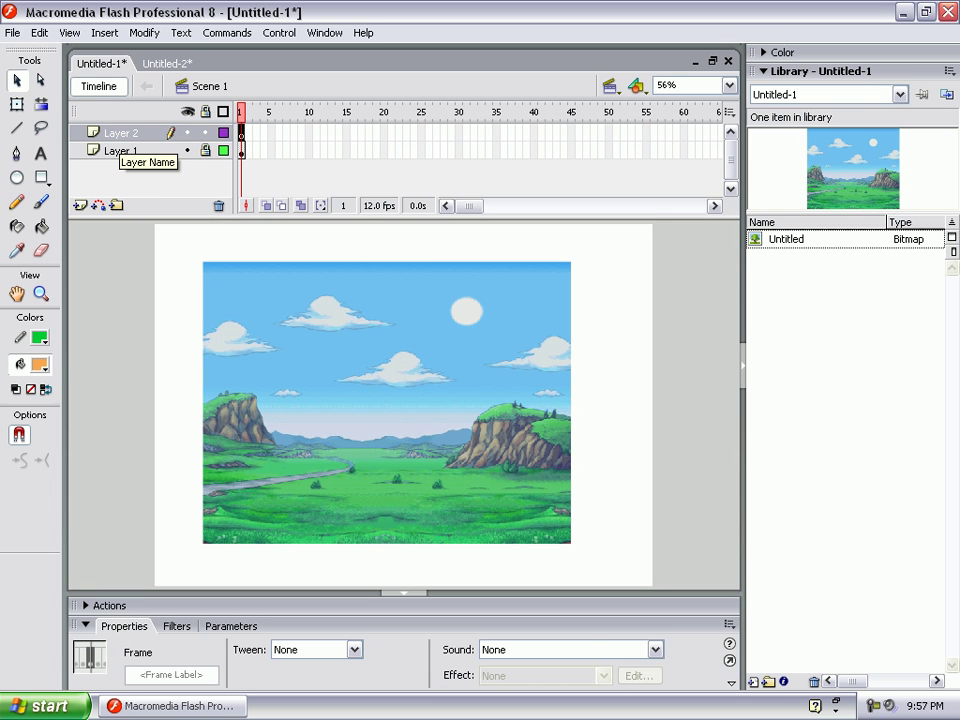
right_click(279, 352)
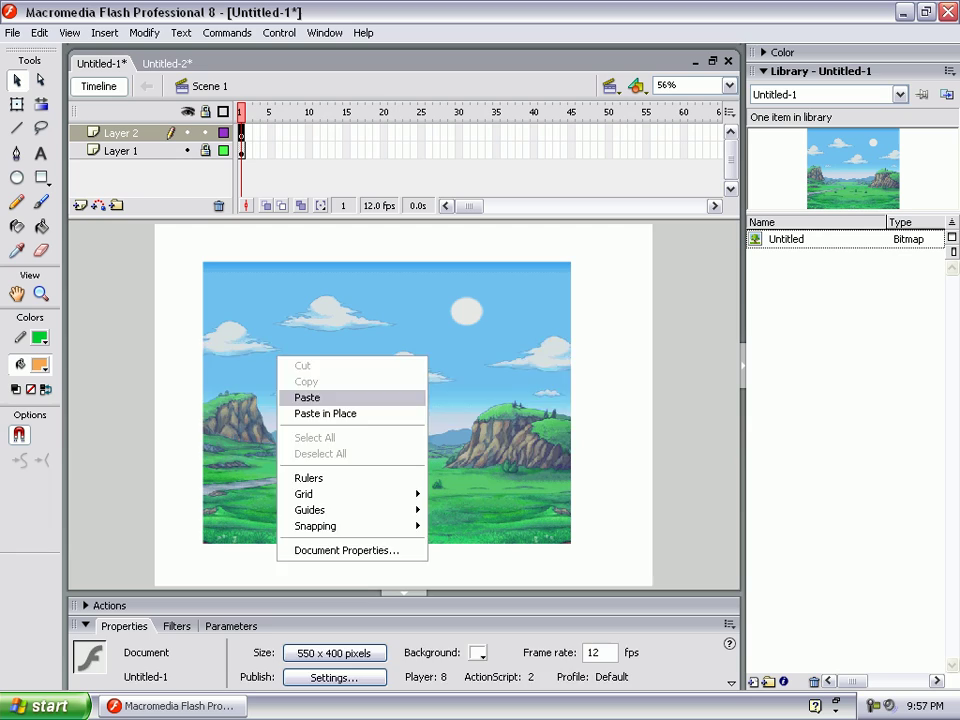
left_click(311, 396)
Position the brick wall along the bottom of the stage and select it.
mouse_move(311, 396)
left_mouse_down()
mouse_move(329, 526)
mouse_move(329, 516)
left_mouse_up()
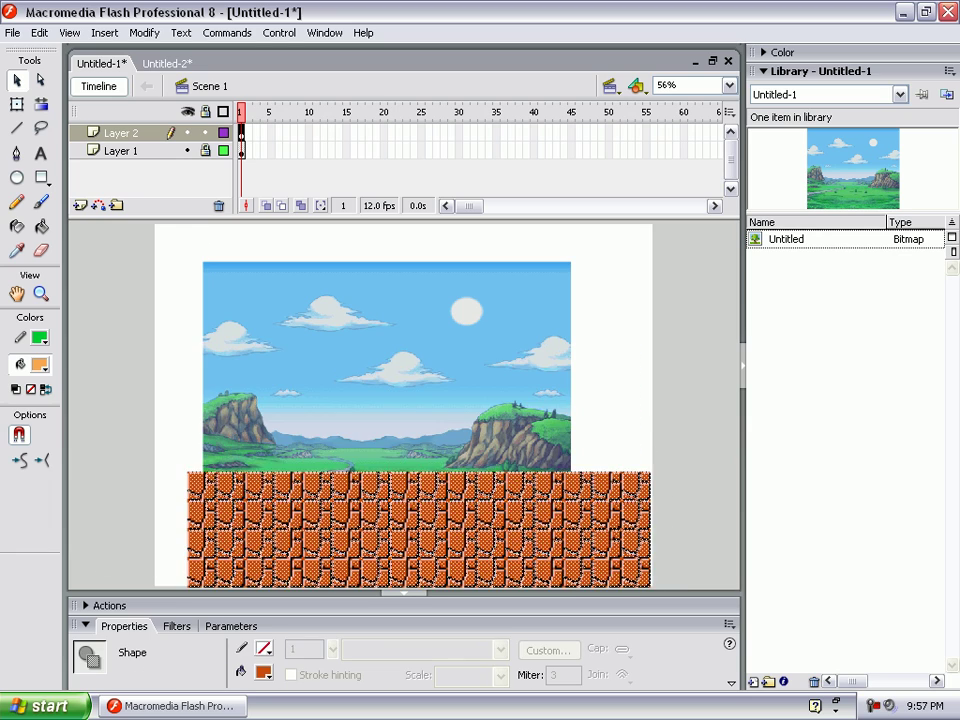
key("Escape")
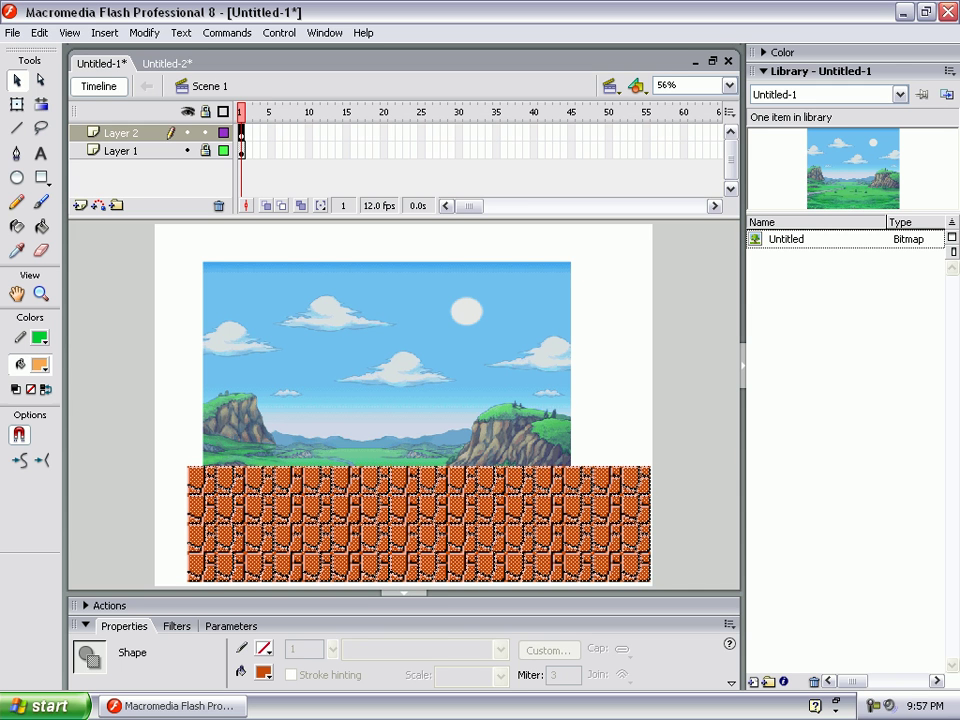
left_click_drag(420, 525, 412, 525)
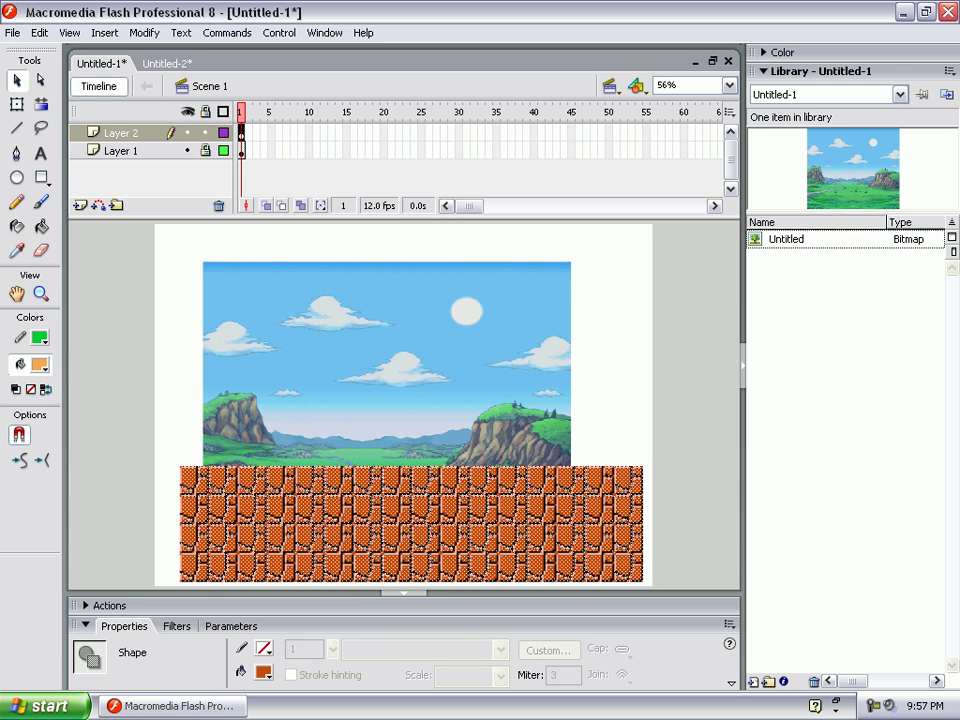
key("Escape")
mouse_move(141, 432)
left_mouse_down()
mouse_move(570, 588)
mouse_move(673, 583)
left_mouse_up()
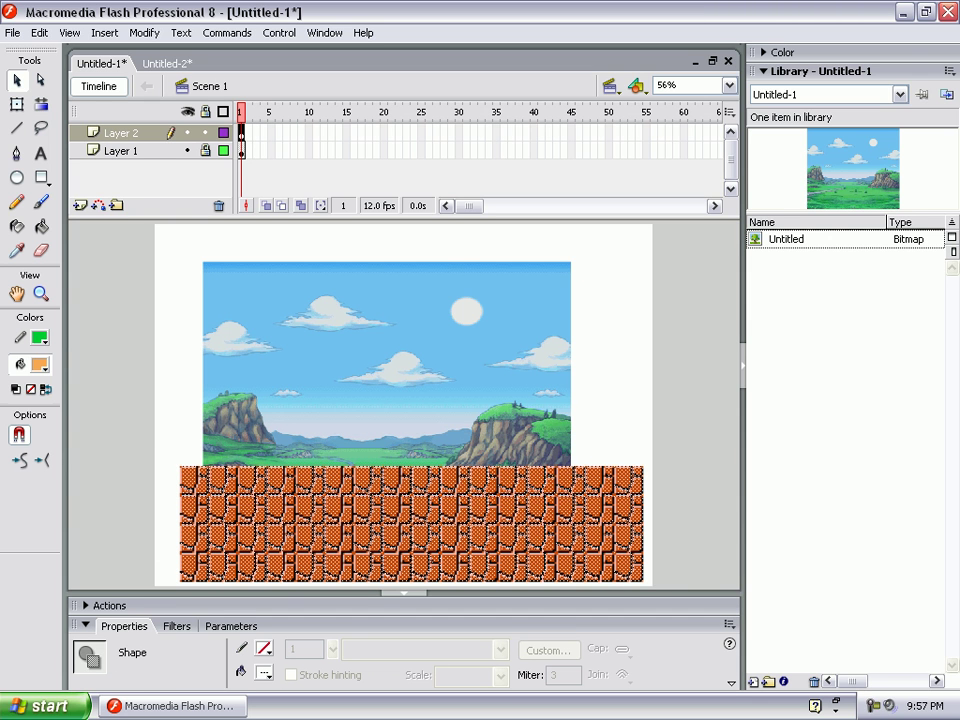
Convert the selected brick wall into a movie clip symbol named 'Block Ground'.
right_click(442, 242)
left_click(506, 469)
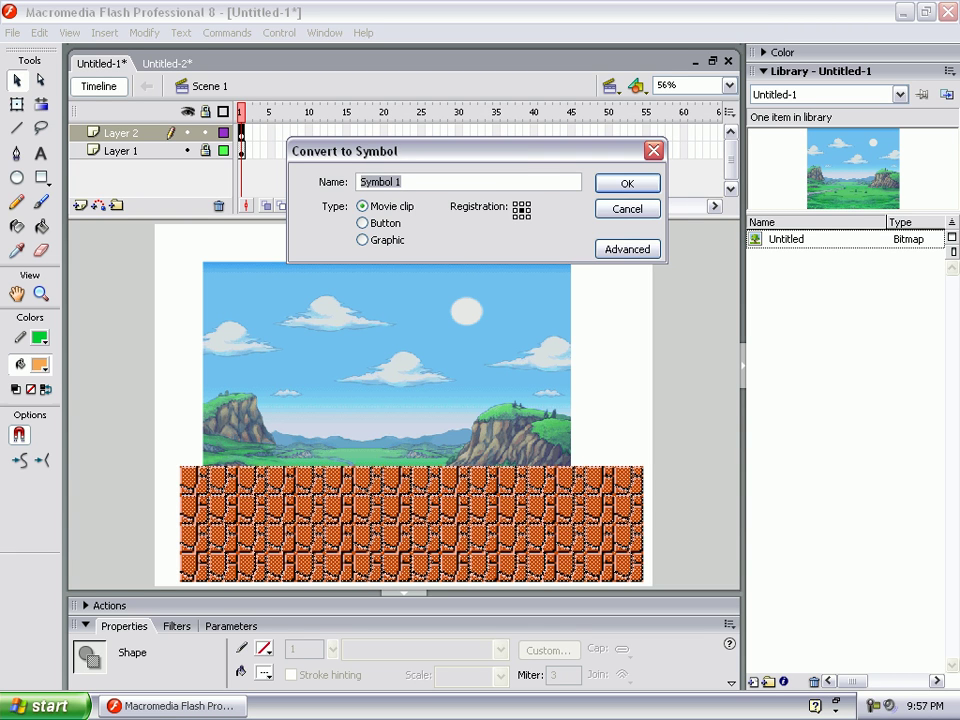
type("Block ")
type("Ground")
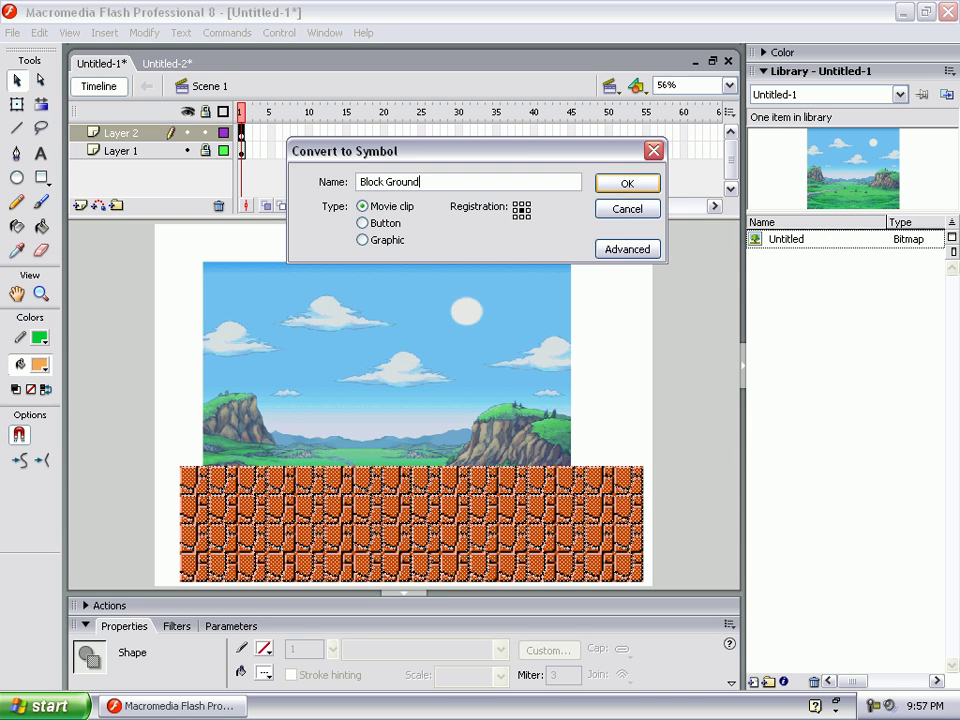
key("Return")
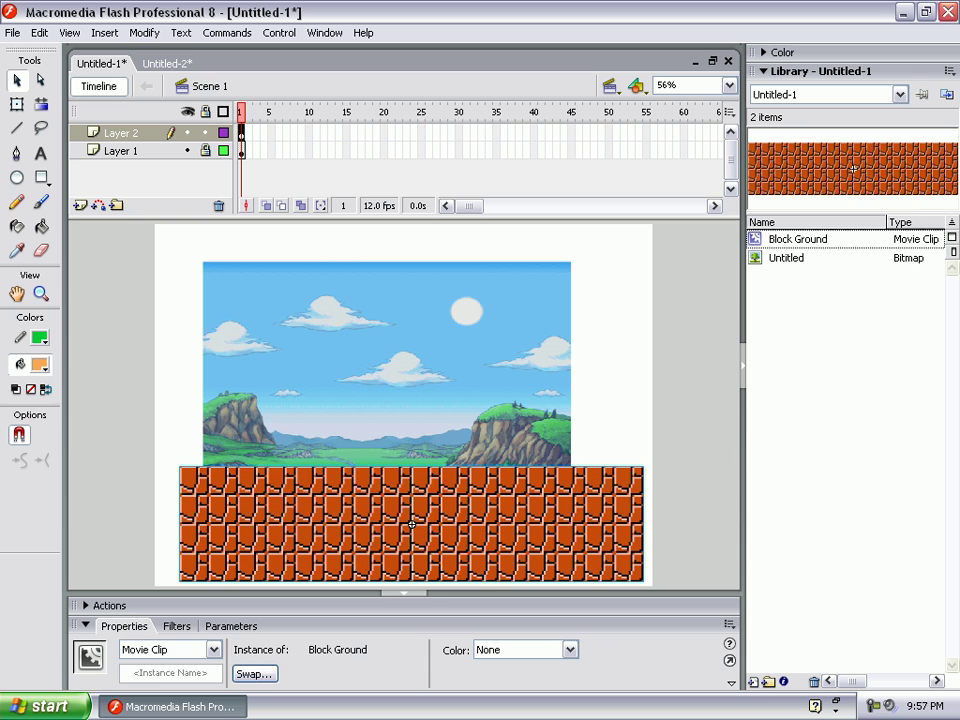
key("Escape")
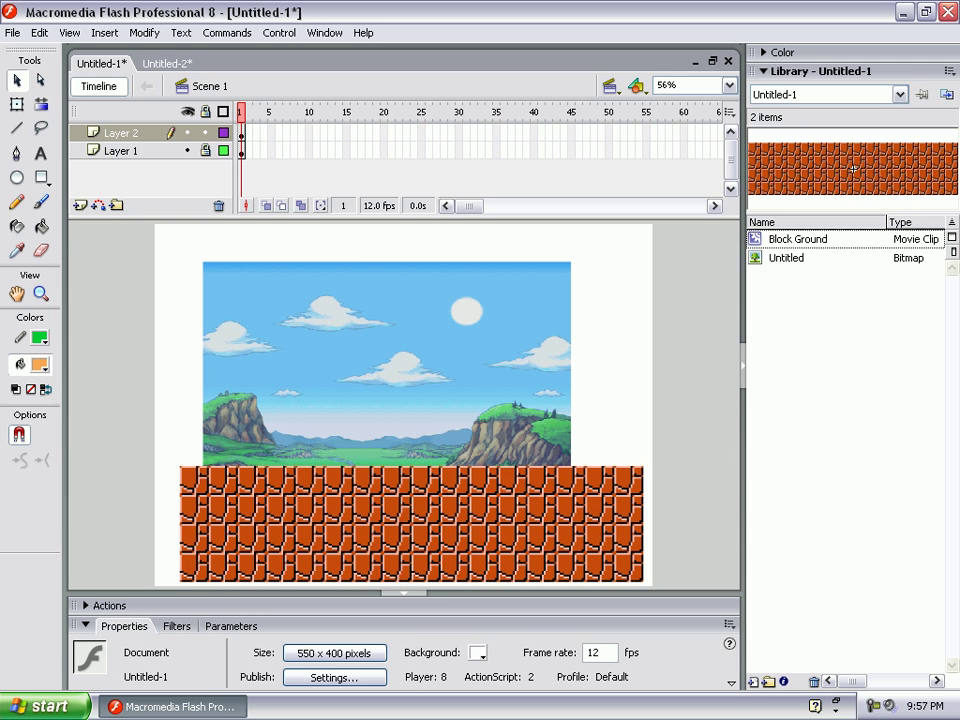
Deselect the Block Ground instance and click through later frames on Layer 2.
left_click_drag(144, 456, 679, 579)
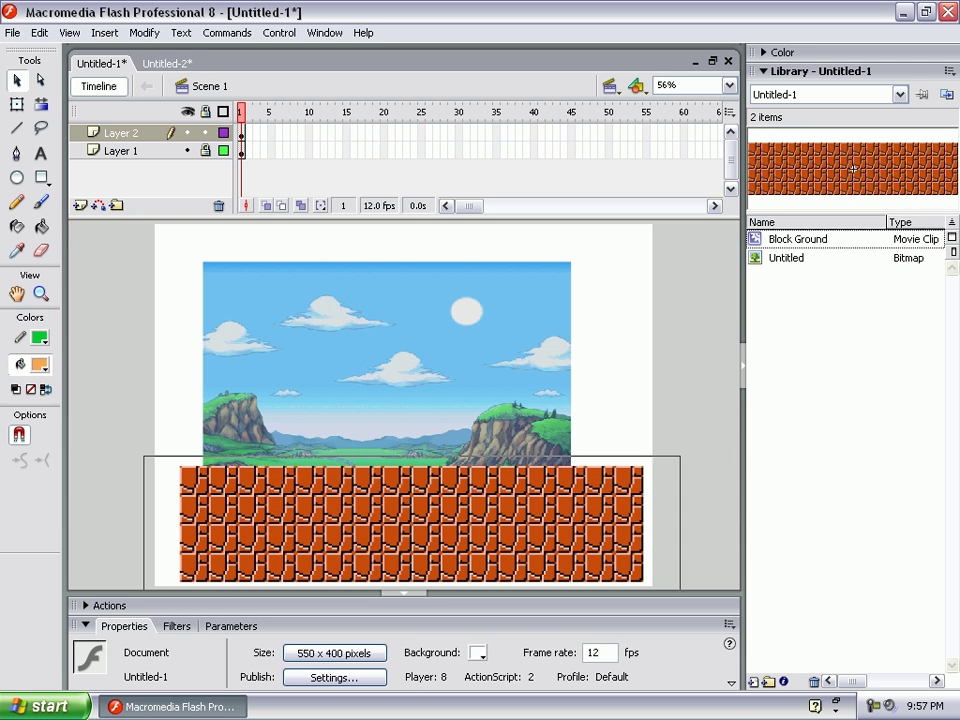
key("Escape")
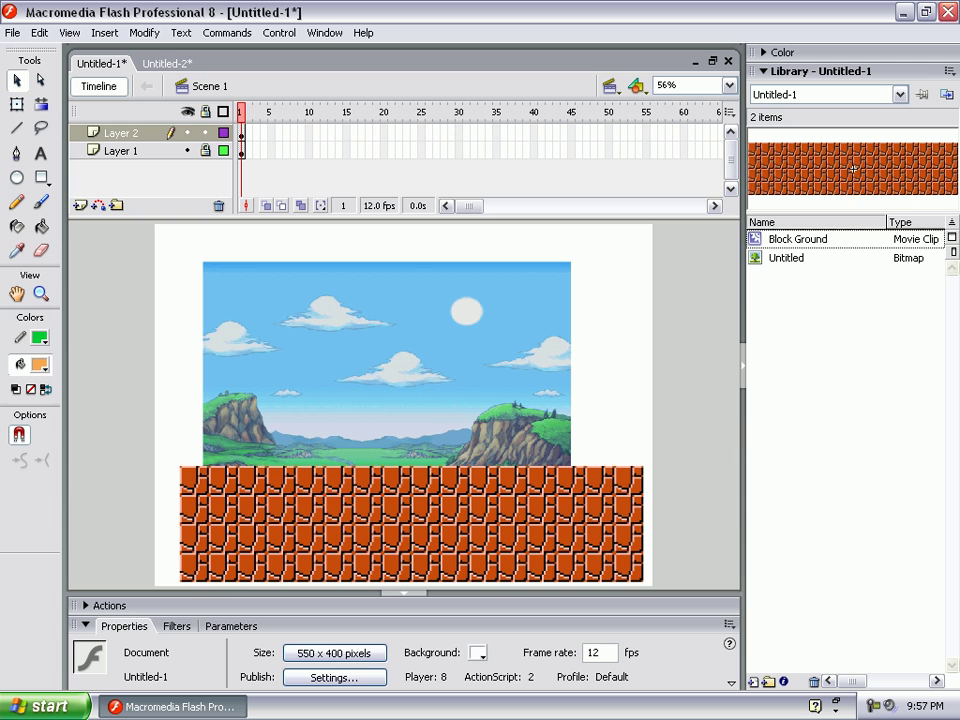
left_click(371, 132)
left_click(456, 132)
left_click(301, 132)
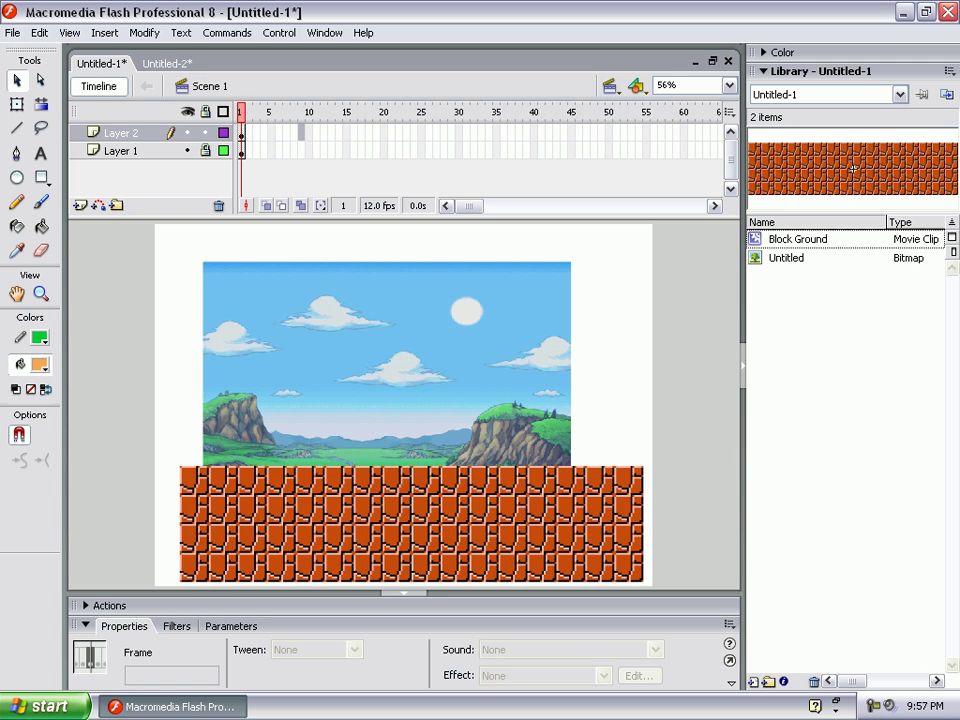
mouse_move(241, 132)
left_mouse_down()
mouse_move(264, 132)
mouse_move(241, 132)
left_mouse_up()
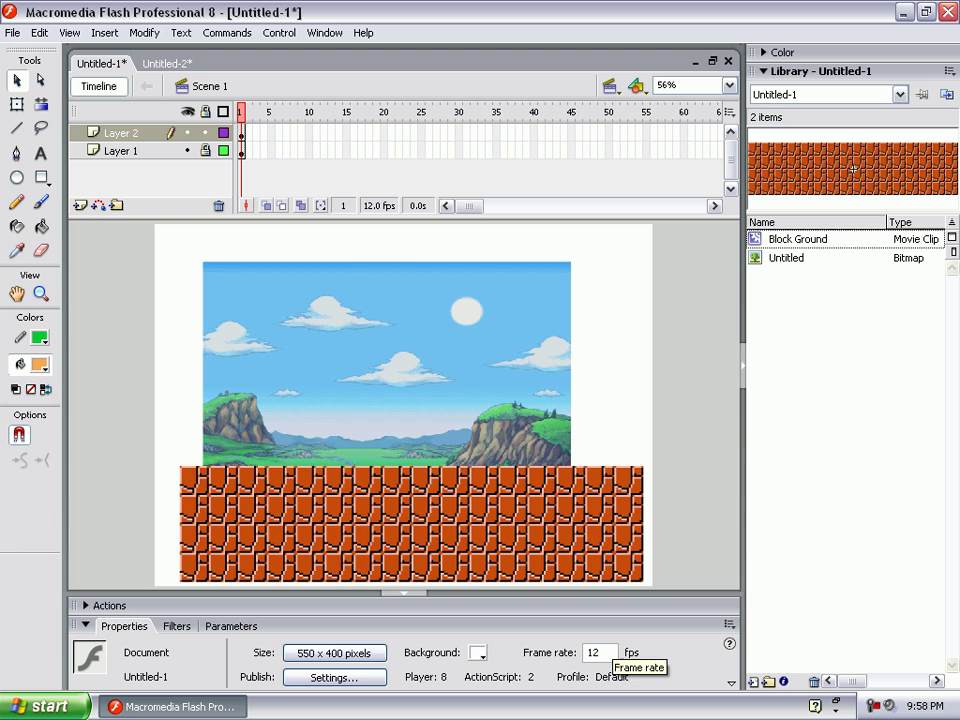
Set the movie frame rate to 24 fps in the Properties panel.
left_click_drag(604, 652, 588, 652)
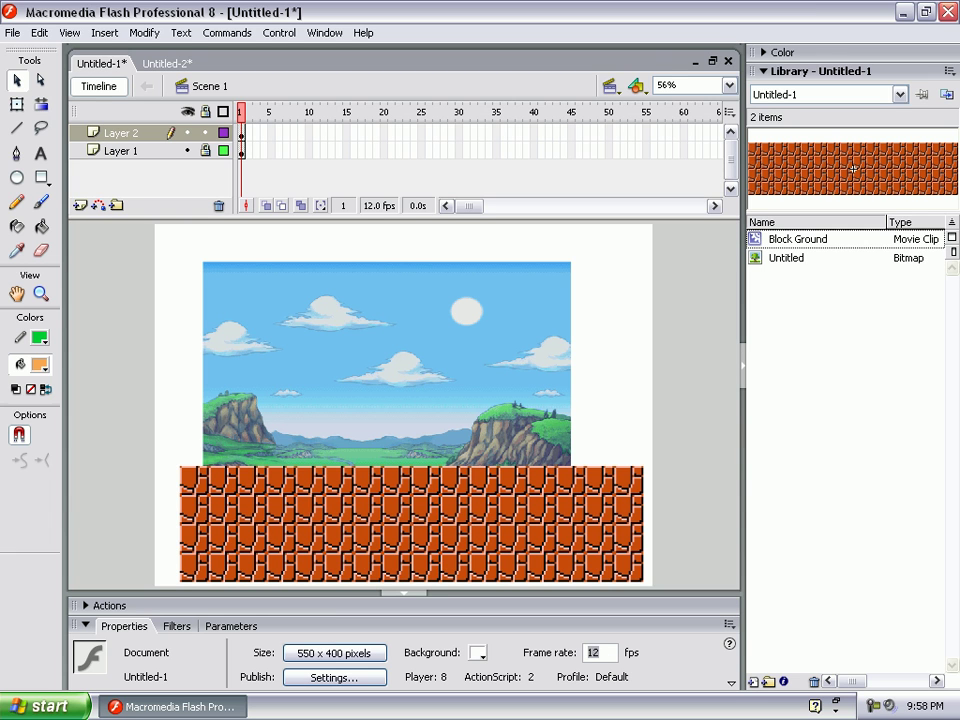
type("24")
key("Return")
left_click_drag(241, 132, 496, 132)
Shift the Block Ground instance right and insert a keyframe at Layer 2 frame 10.
left_click(518, 132)
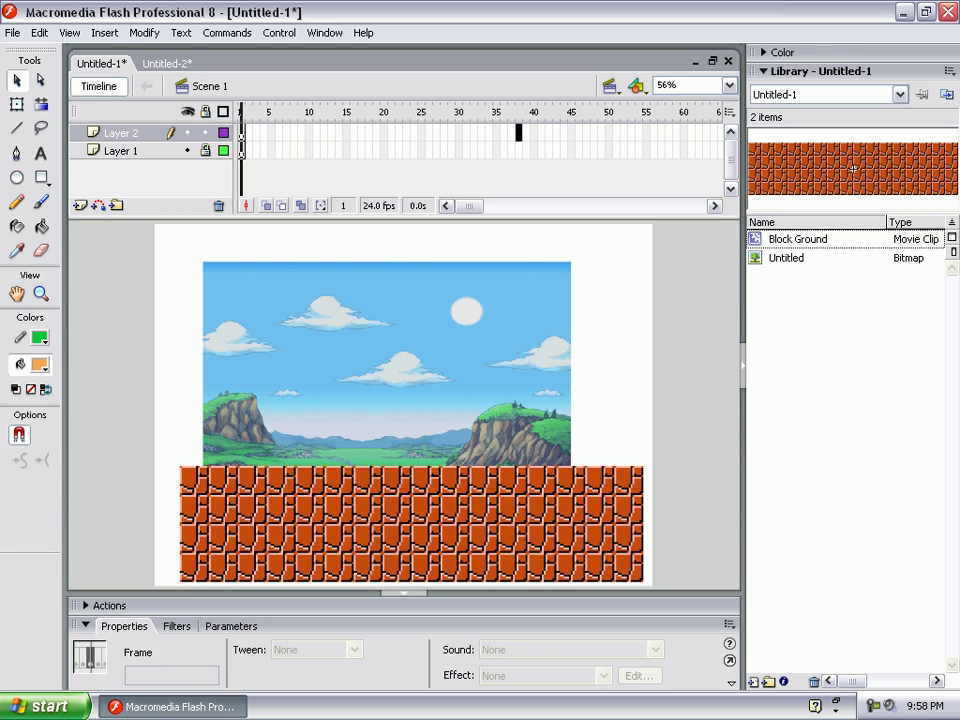
left_click_drag(496, 132, 528, 132)
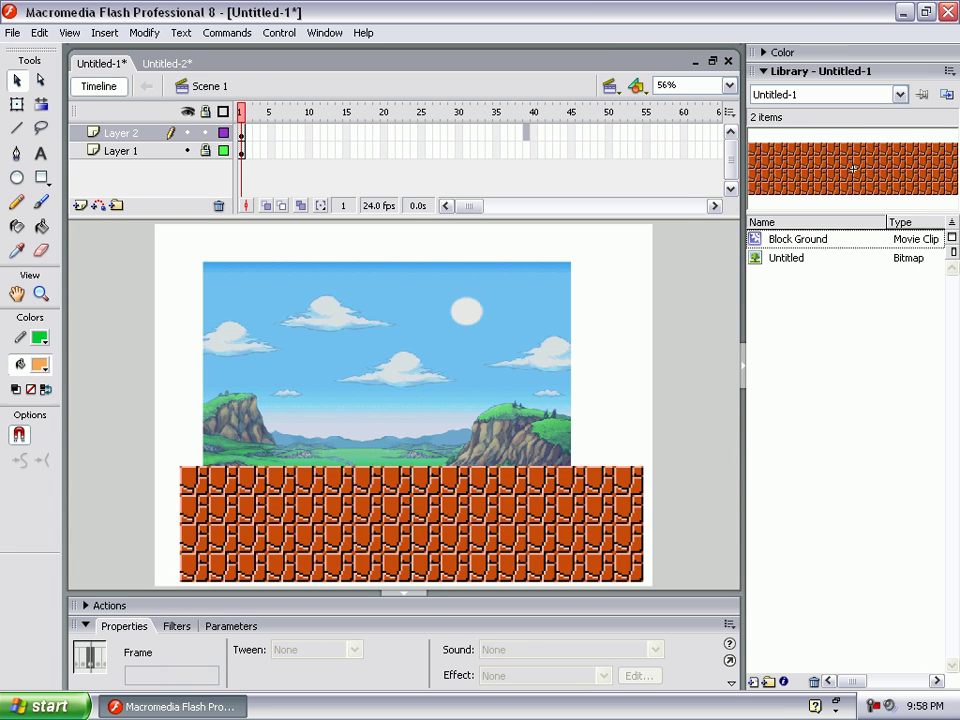
left_click_drag(527, 132, 309, 132)
left_click_drag(412, 524, 449, 524)
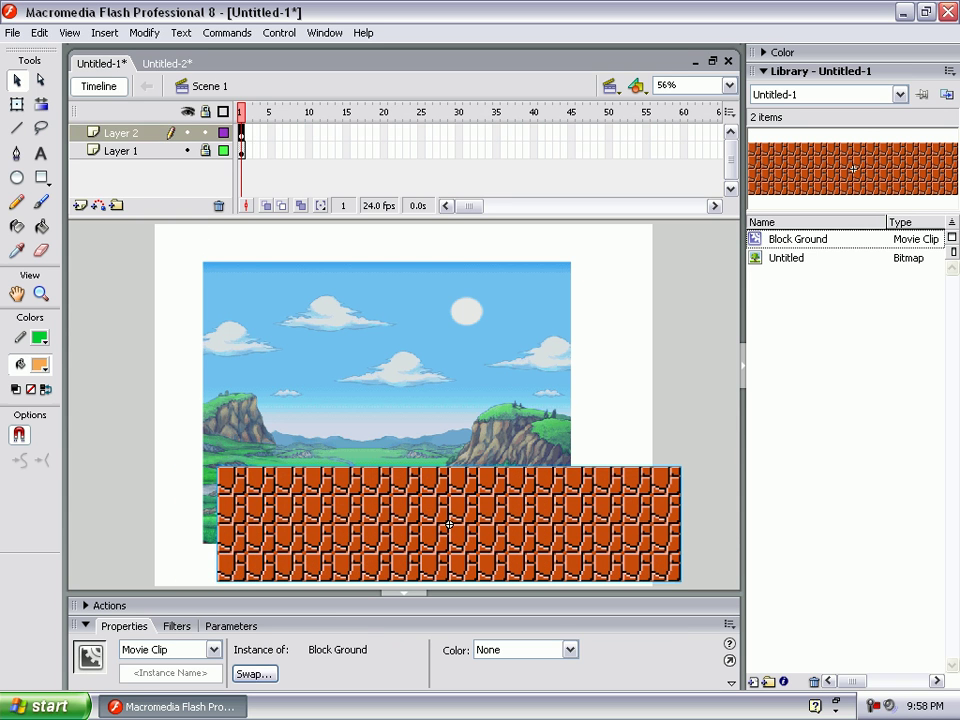
left_click(301, 132)
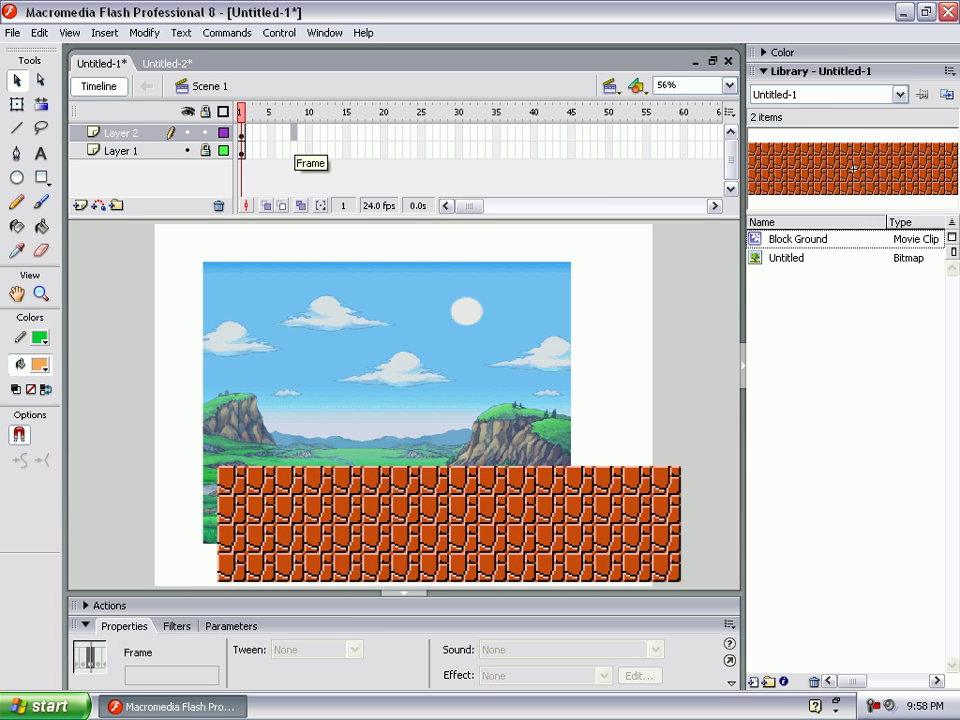
key("Return")
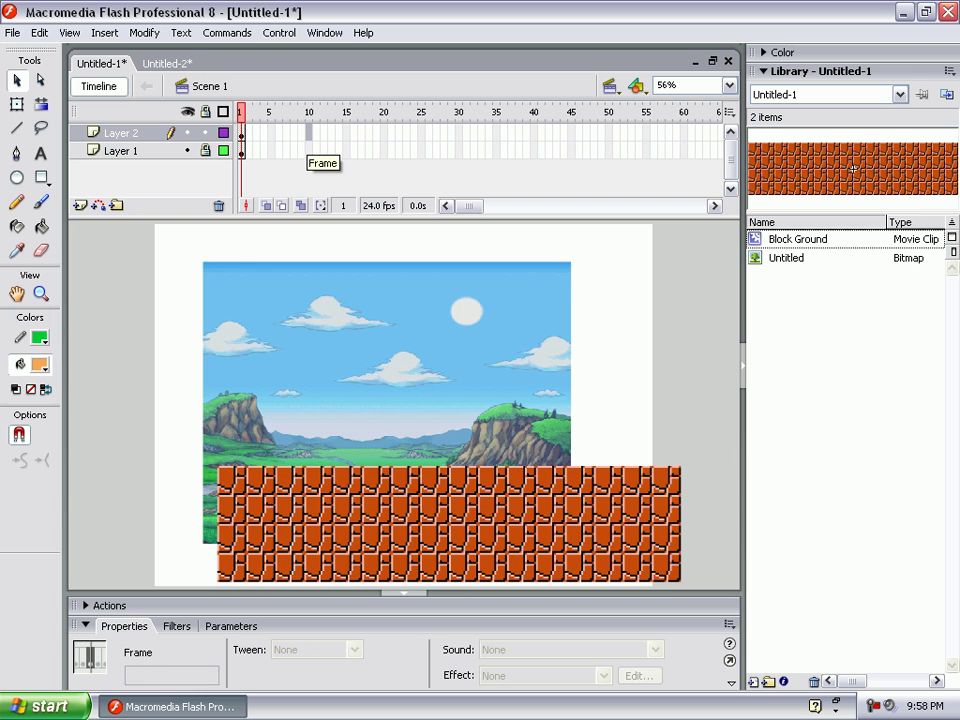
Create a motion tween on the brick layer and extend the sky layer to frame 10.
right_click(287, 132)
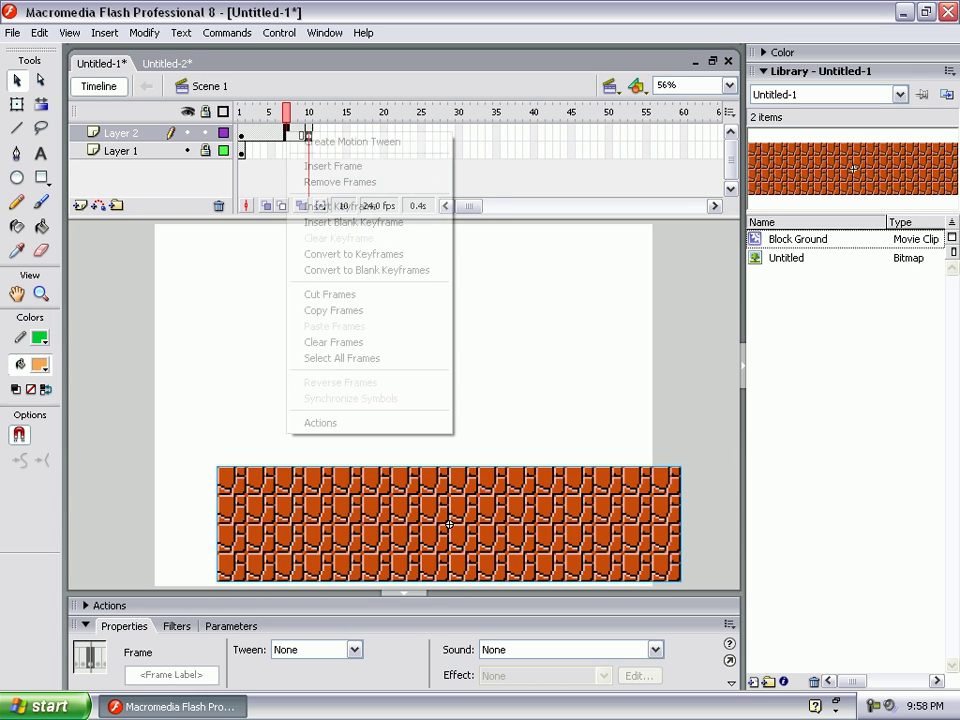
left_click(350, 141)
left_click(308, 133)
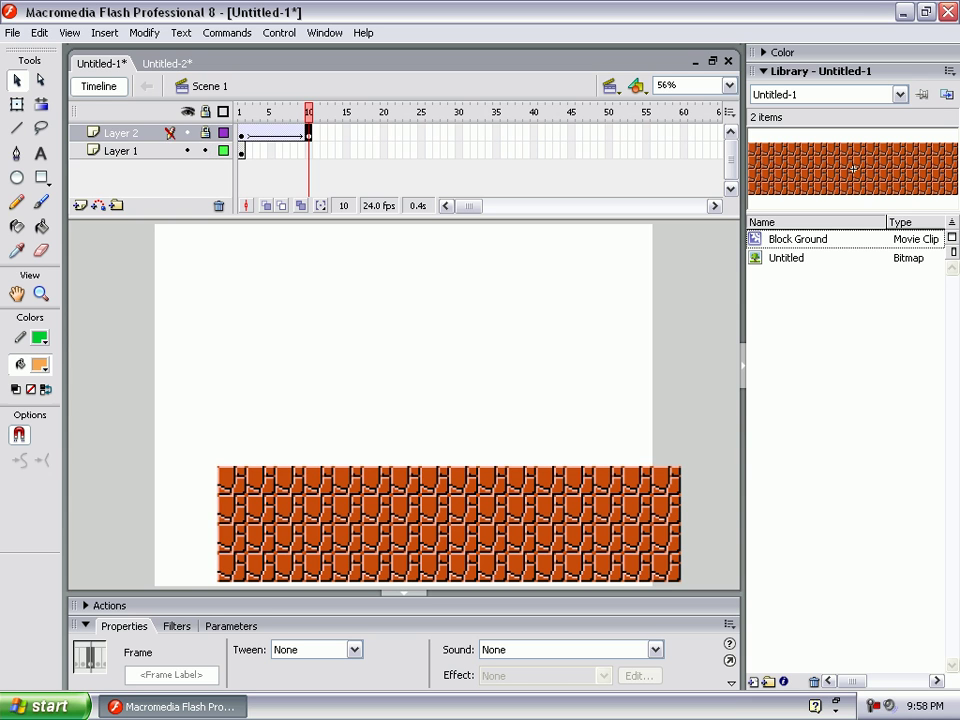
left_click(308, 151)
key("F5")
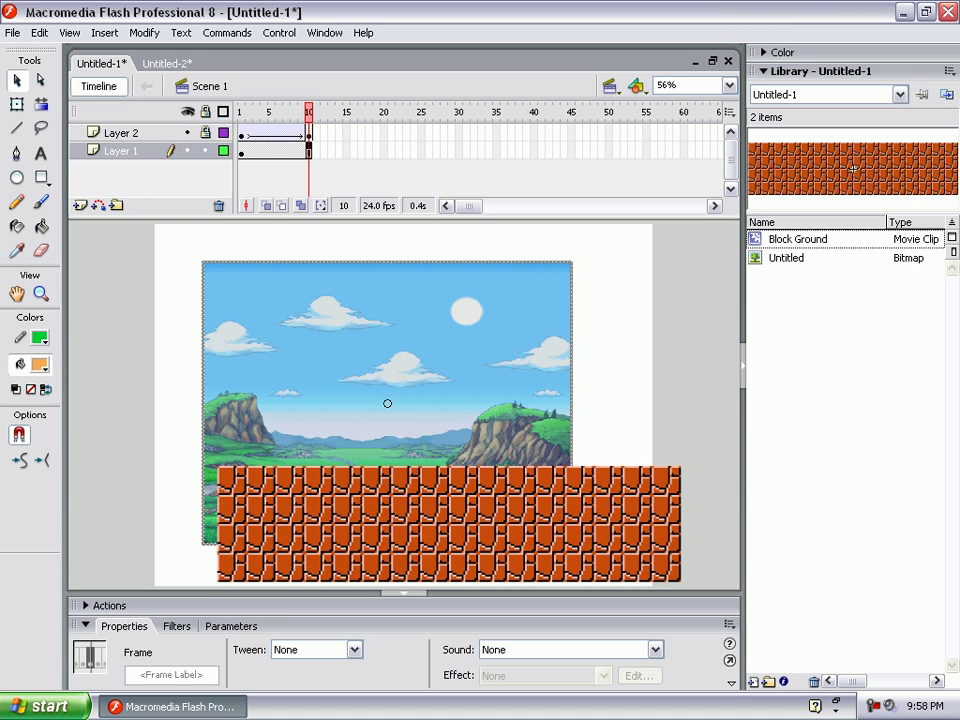
Lock the sky layer, unlock the brick layer, and apply a motion tween over frames 1–10.
left_click(205, 132)
left_click(205, 151)
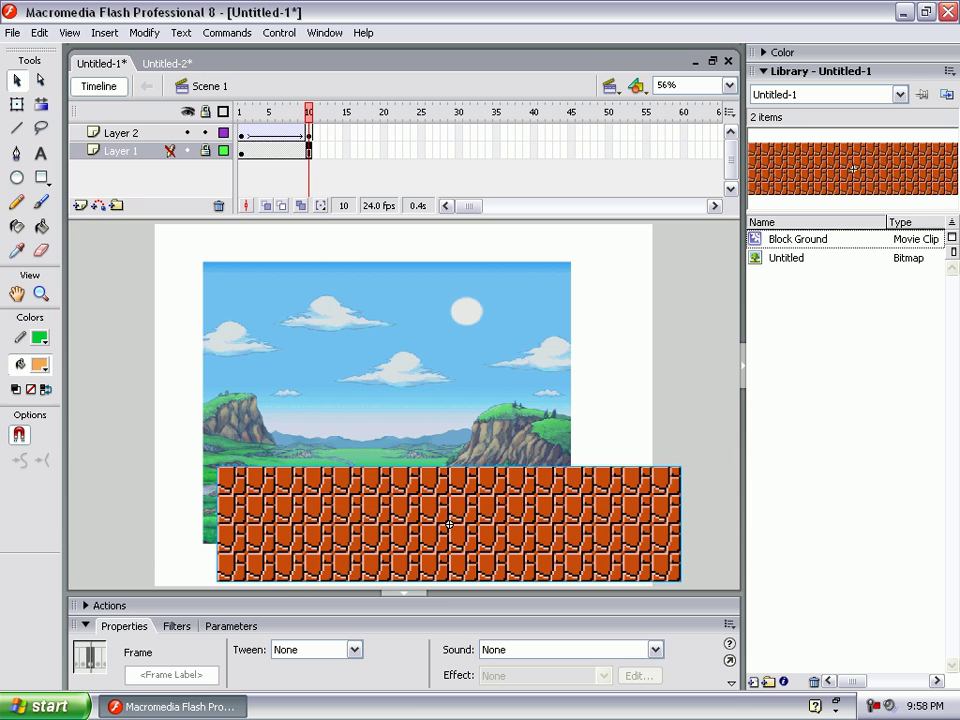
left_click(120, 132)
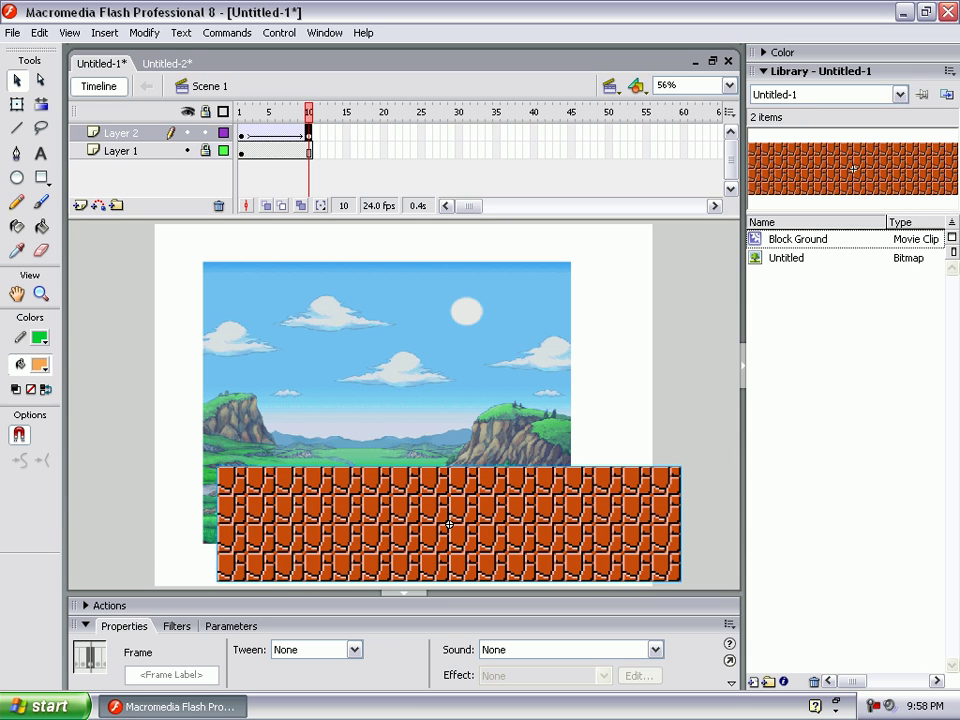
left_click_drag(308, 133, 241, 151)
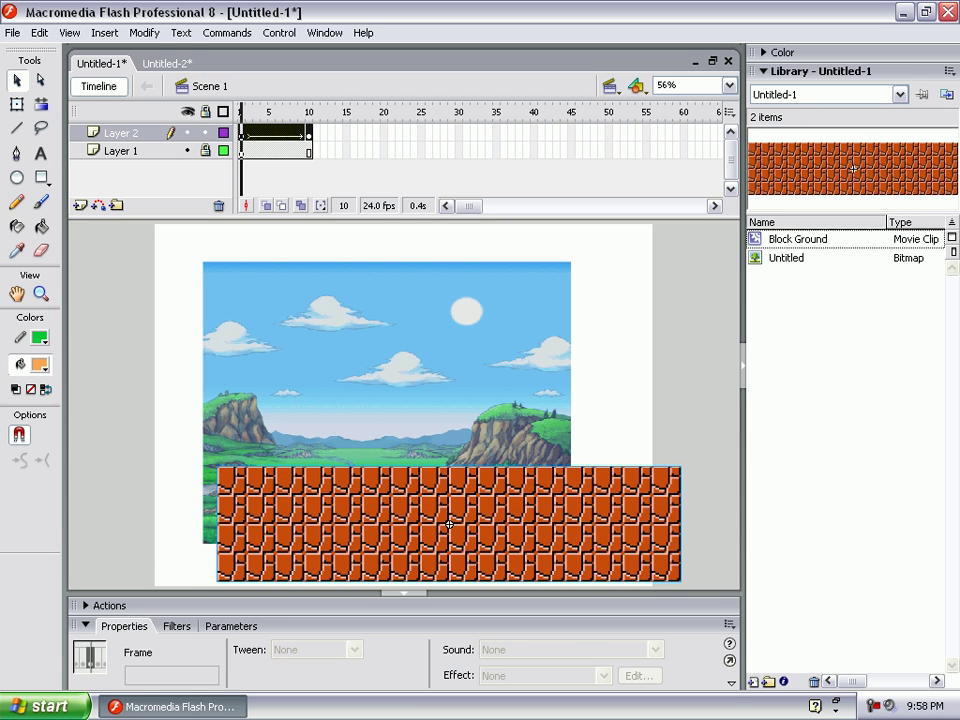
right_click(243, 133)
left_click(300, 140)
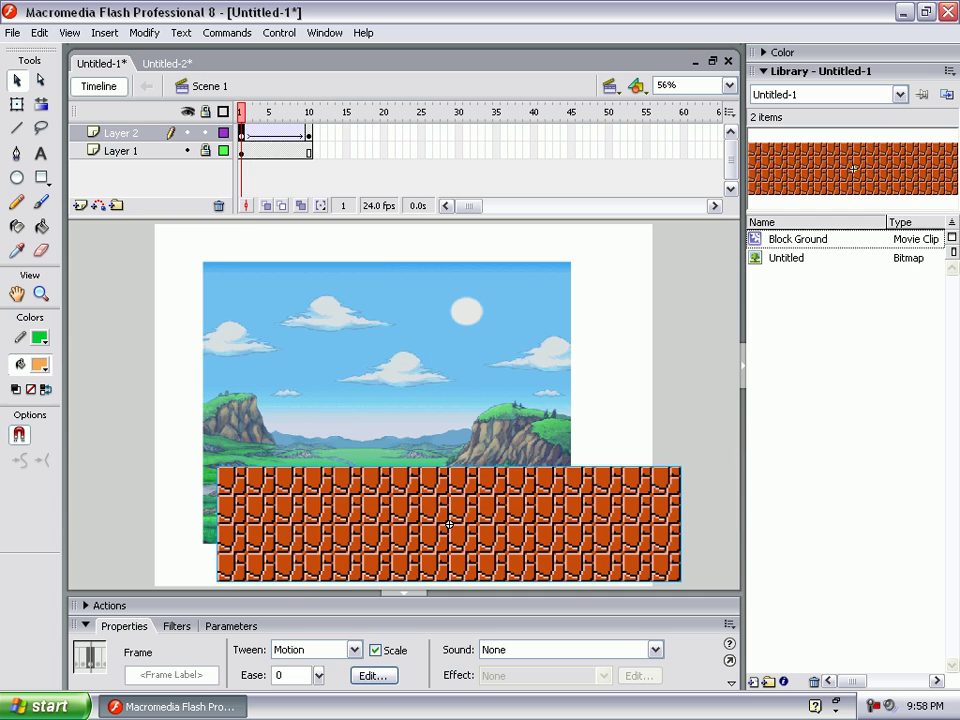
left_click(308, 133)
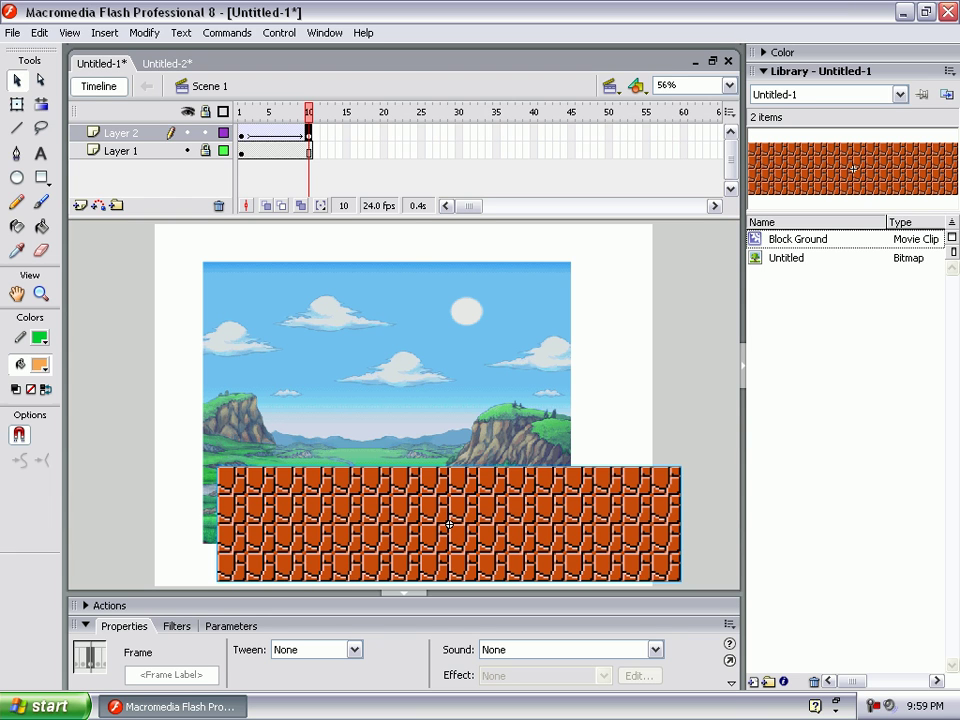
Slide the brick ground left at frame 10 and scrub to preview the tween.
left_click_drag(449, 524, 224, 524)
left_click(120, 150)
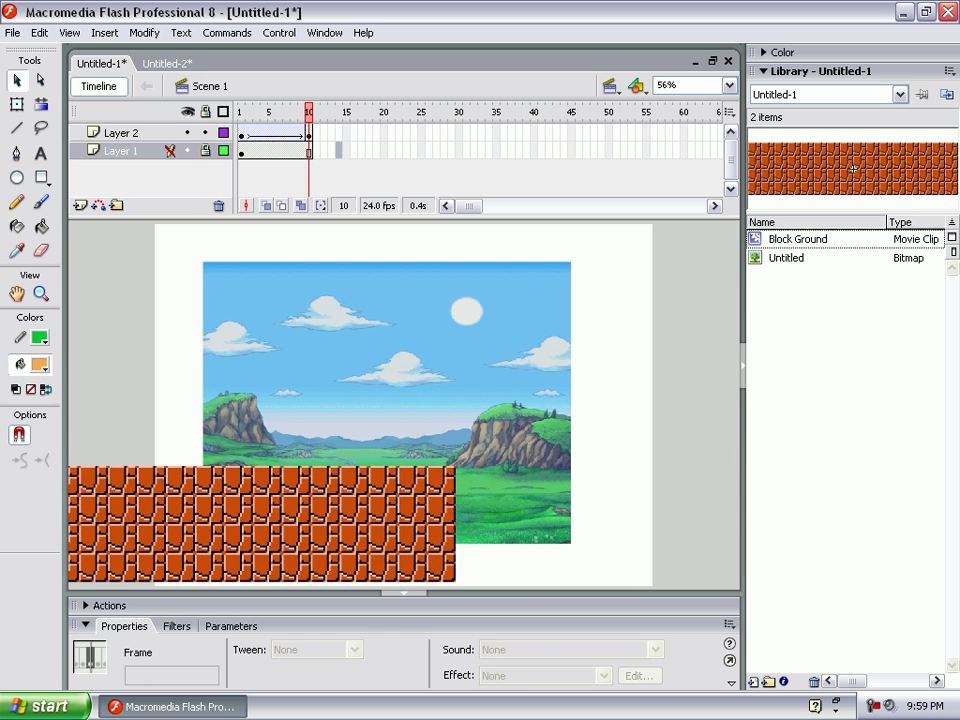
left_click_drag(309, 111, 244, 111)
left_click(243, 132)
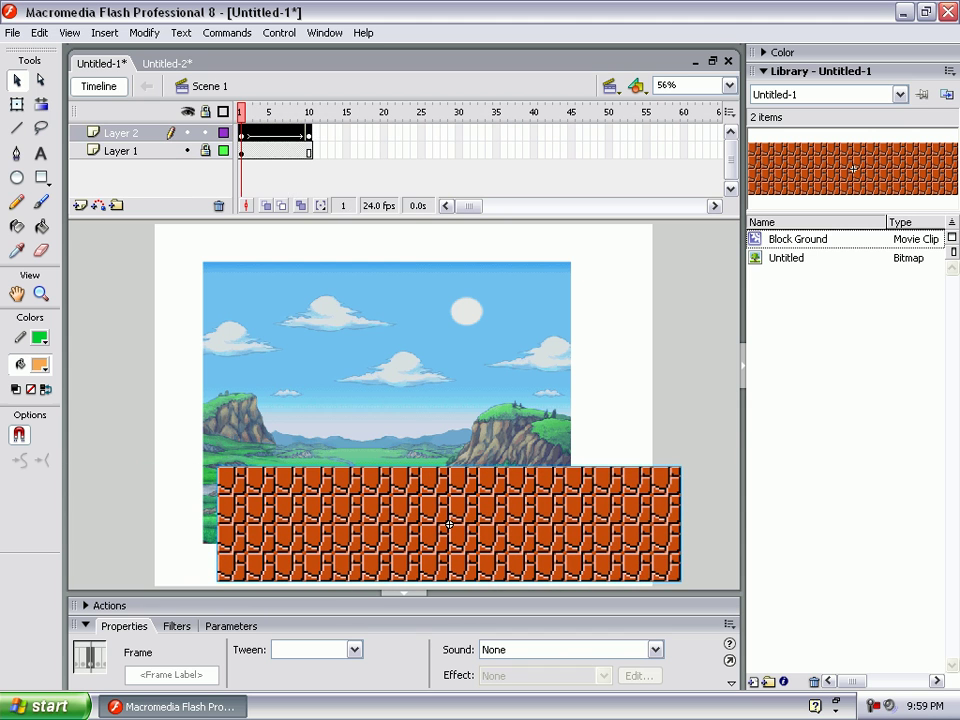
Copy Layer 2's tween frames 1–10 and paste them at frame 10.
right_click(243, 132)
left_click(290, 307)
left_click(311, 132)
right_click(318, 131)
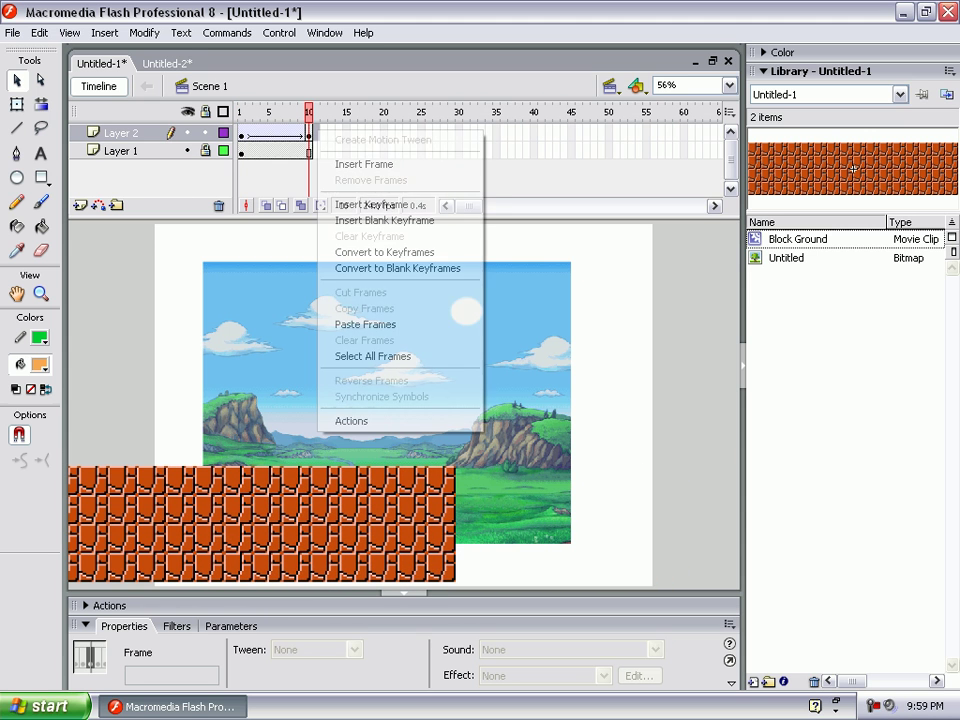
left_click(350, 324)
Copy the longer brick tween selection and paste it at frame 20.
left_click_drag(241, 132, 384, 150)
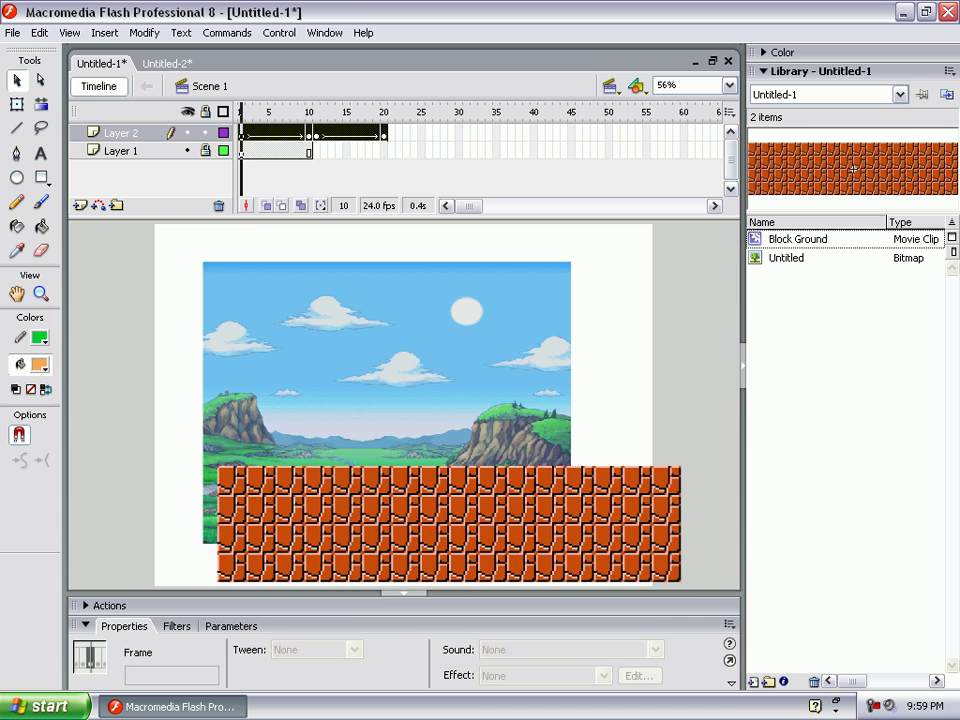
right_click(241, 134)
left_click(300, 307)
left_click(384, 133)
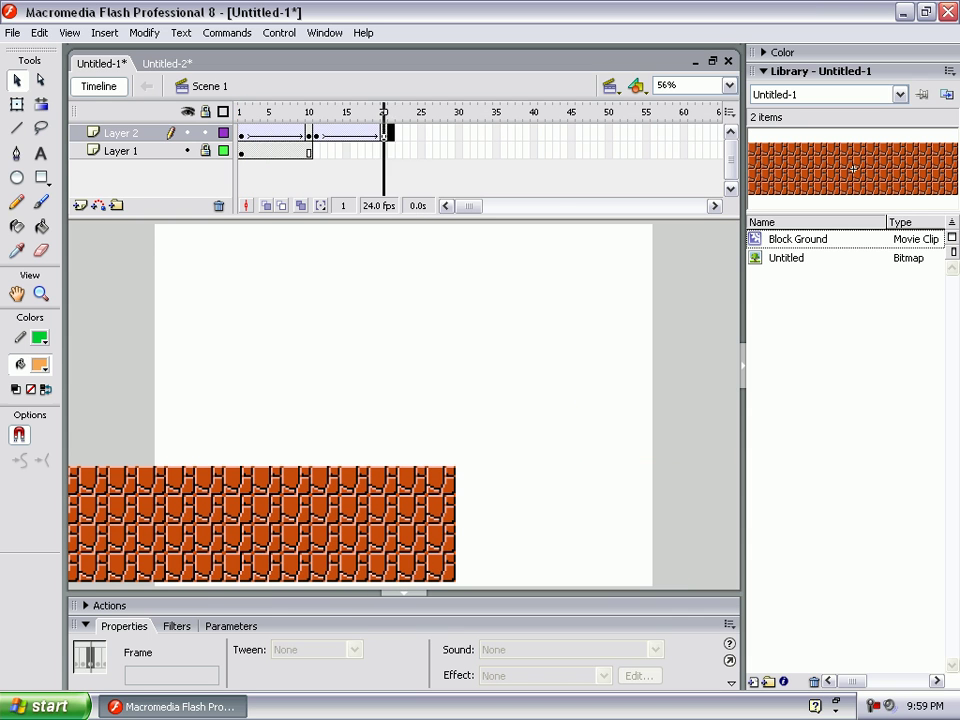
right_click(386, 133)
left_click(438, 326)
Paste the brick tweens at frames 40 and 60 so Layer 2 reaches frame 80.
left_click(534, 133)
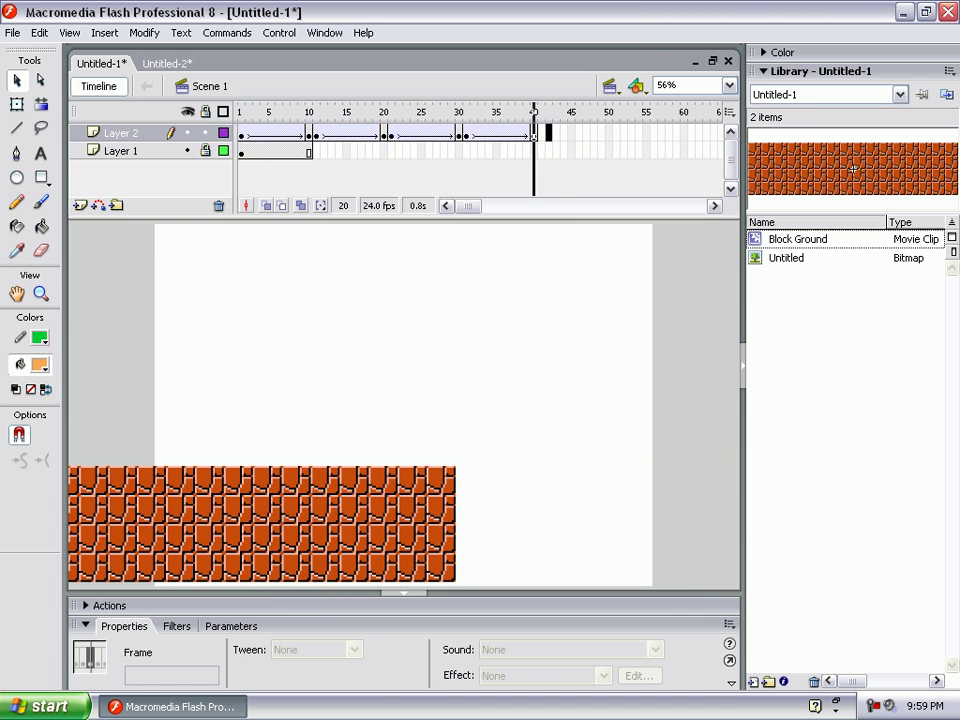
right_click(536, 134)
left_click(592, 329)
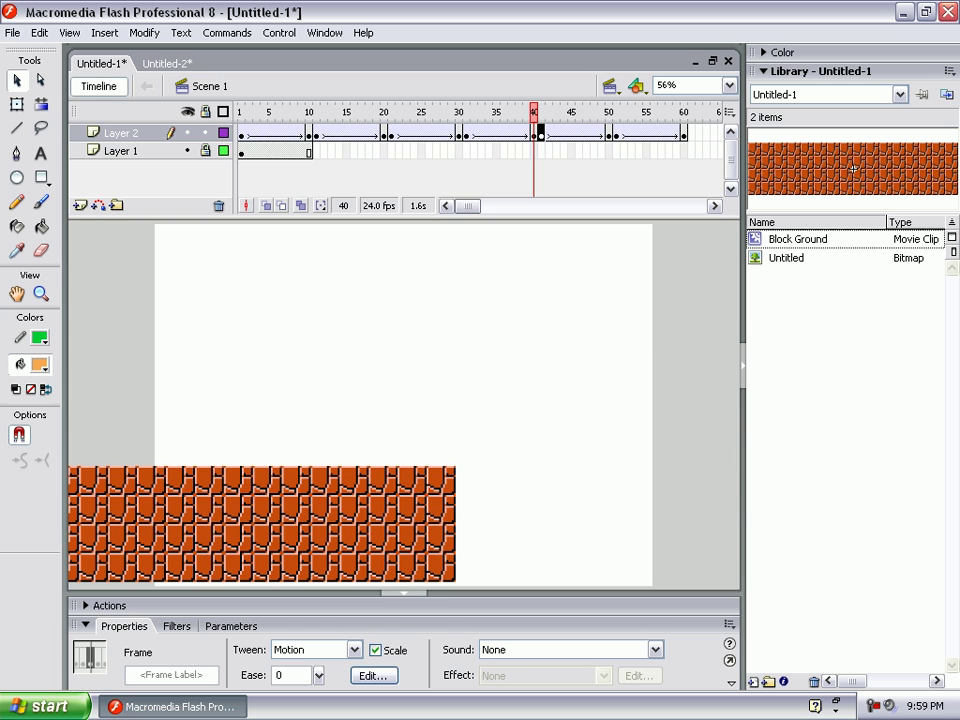
left_click(512, 133)
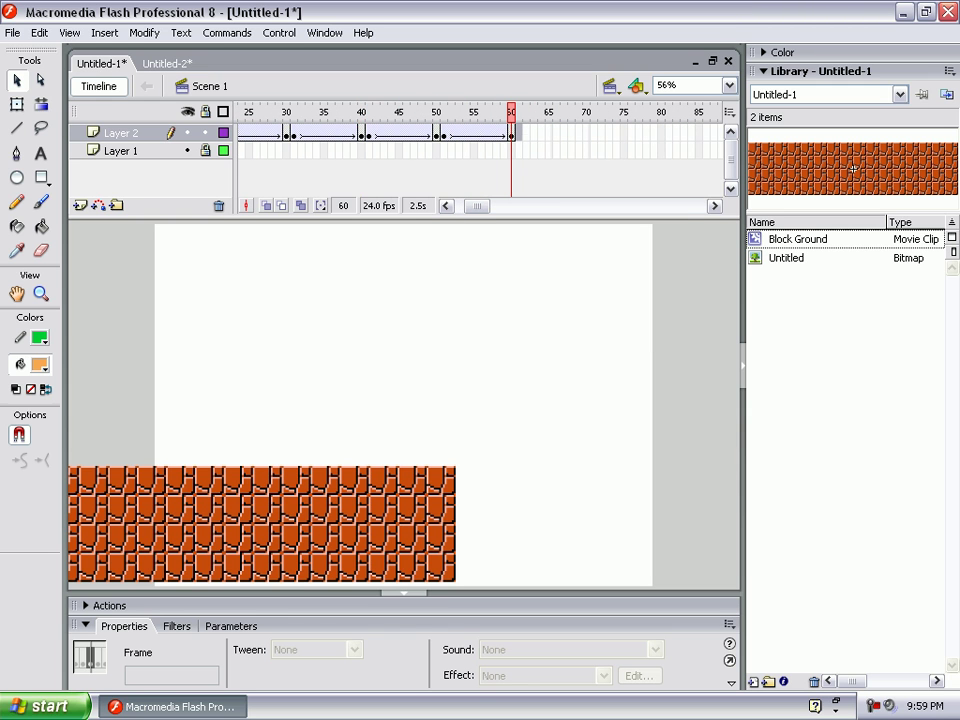
right_click(519, 133)
left_click(568, 328)
scroll(358, 154, "left", 5)
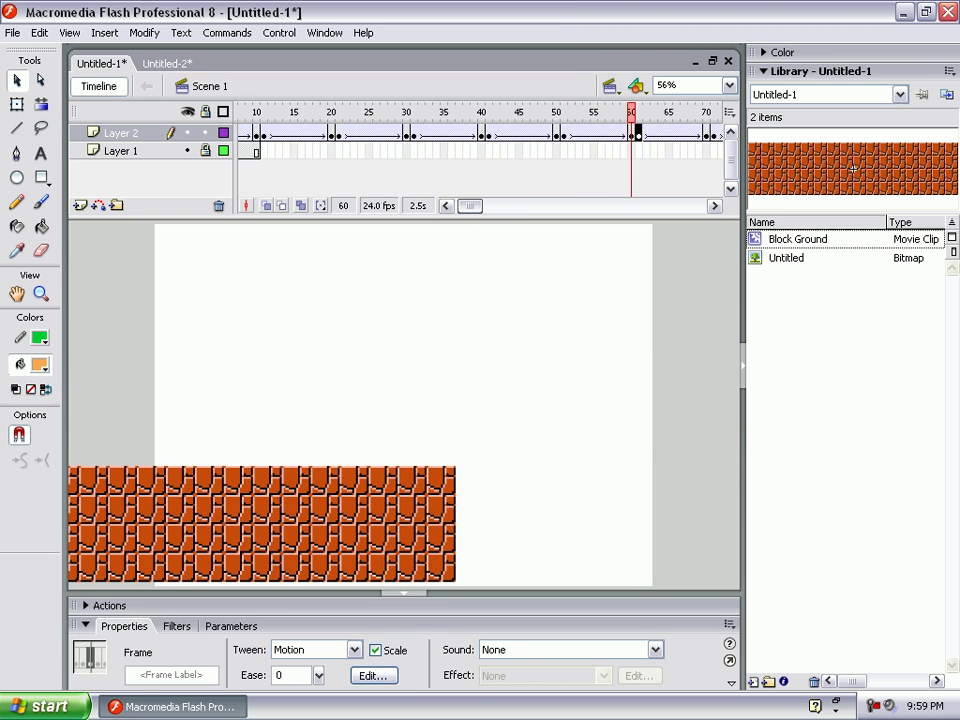
scroll(358, 154, "right", 5)
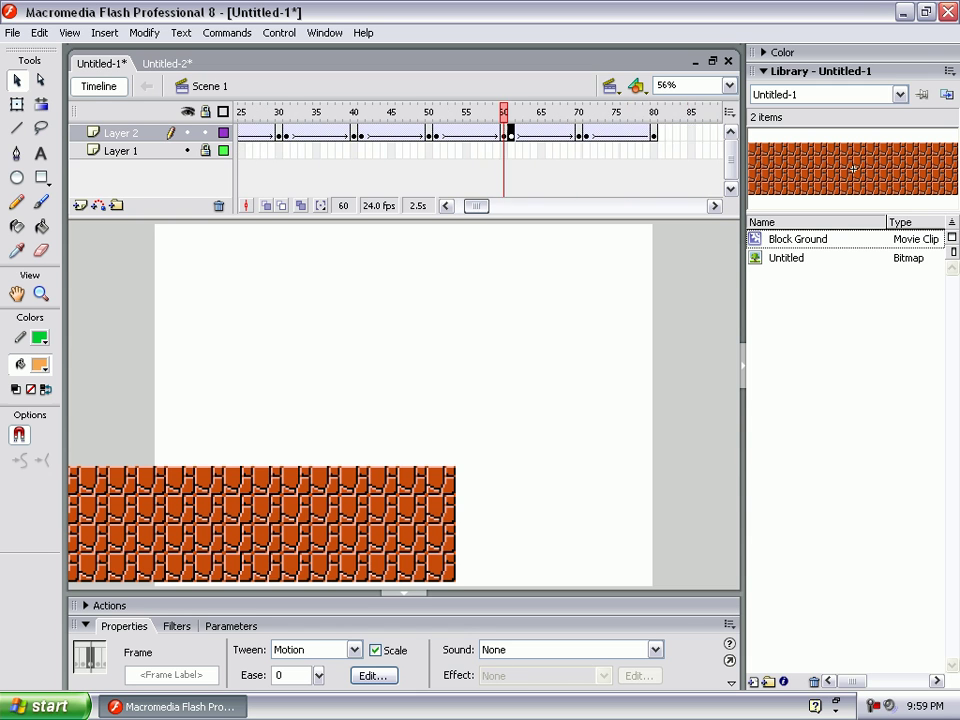
Extend the sky layer to frame 80 from the frame context menu.
scroll(358, 154, "right", 1)
left_click(617, 150)
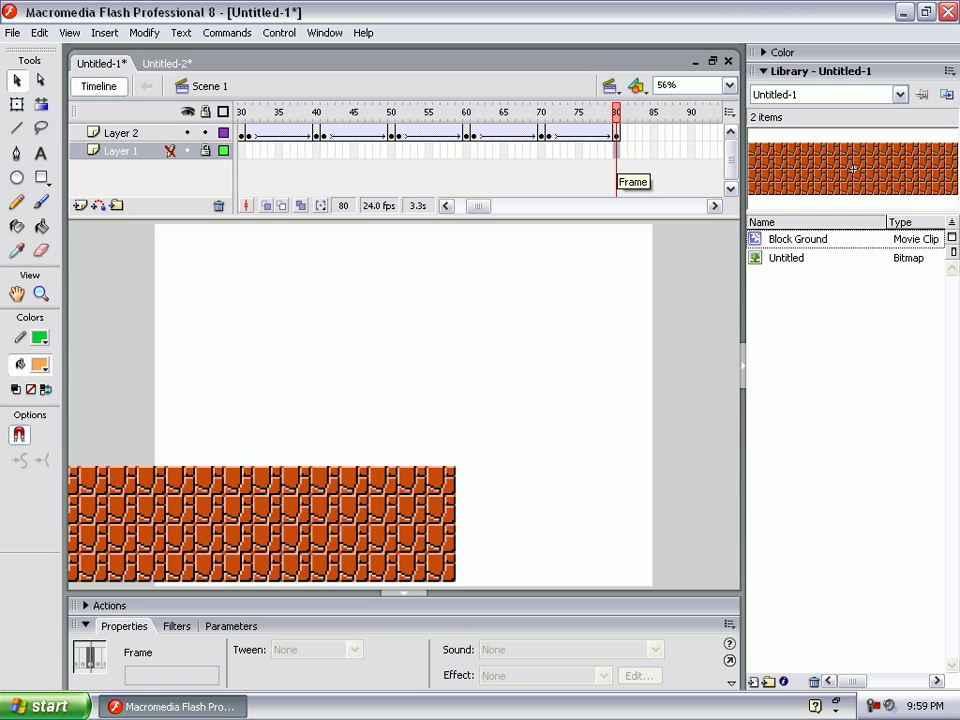
right_click(617, 150)
left_click(645, 187)
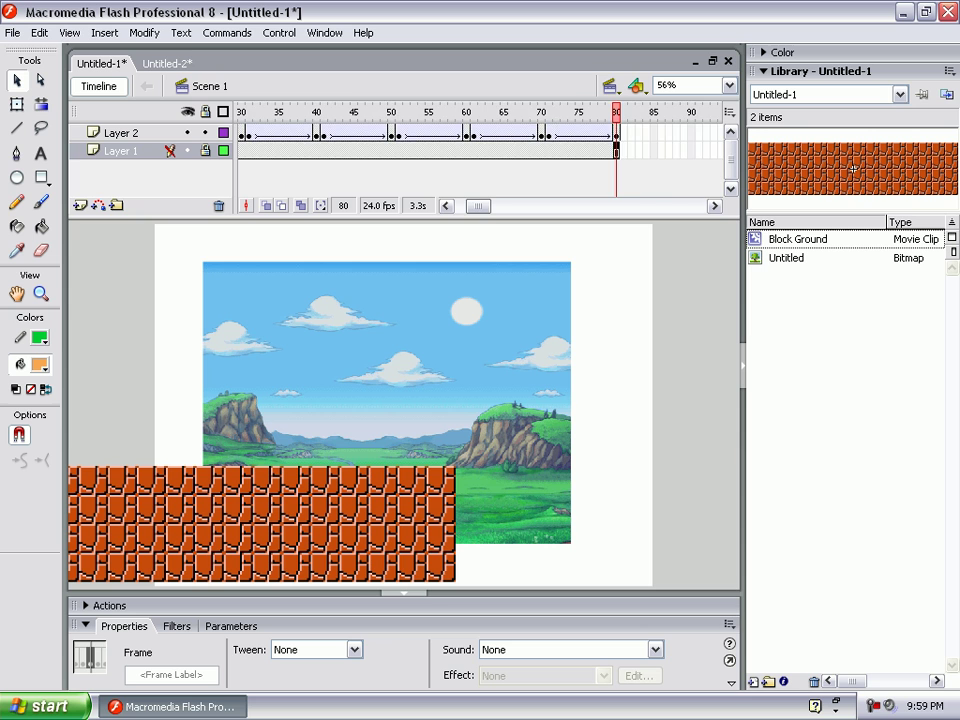
scroll(358, 154, "left", 2)
scroll(358, 154, "left", 4)
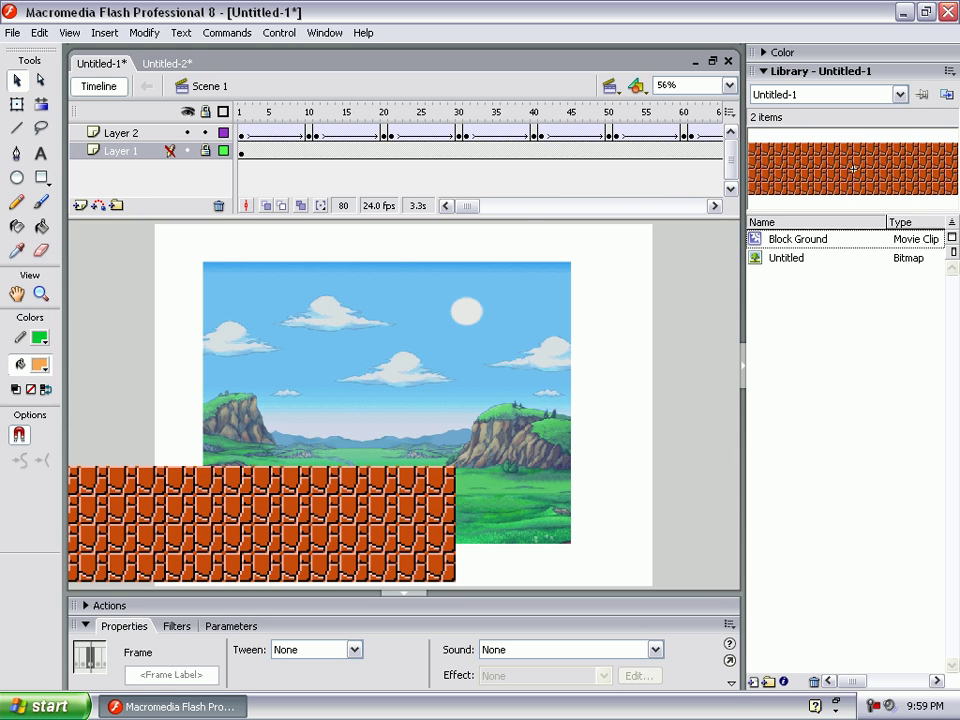
Unlock Layer 1, lock Layer 2, and paste the sky image into a blank keyframe at frame 80.
left_click(205, 150)
left_click(205, 132)
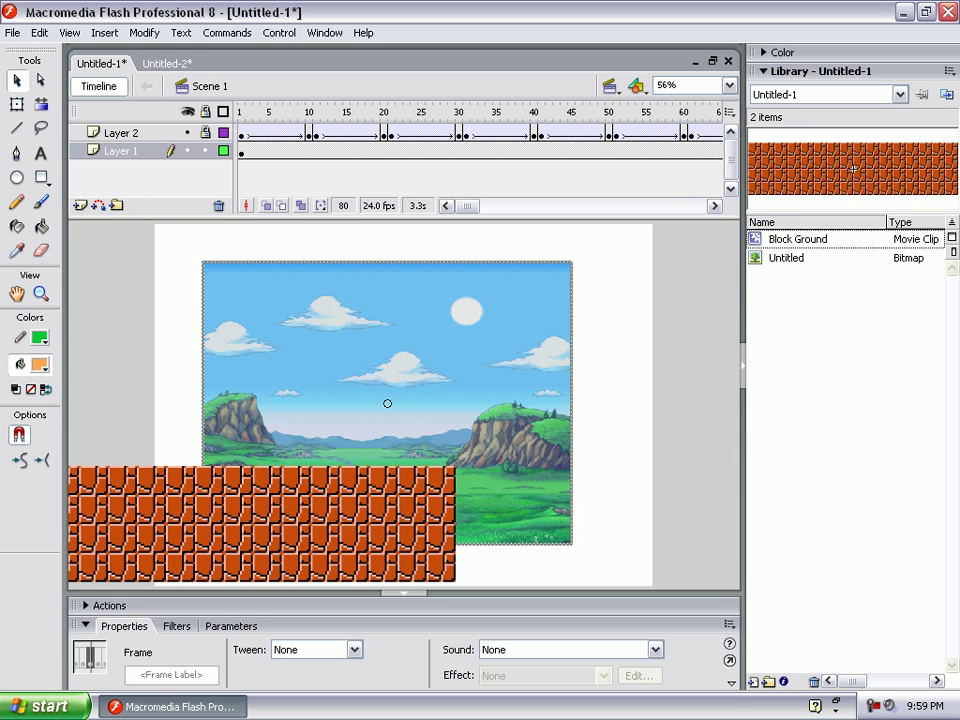
key("F5")
scroll(390, 140, "right", 1)
scroll(390, 140, "right", 2)
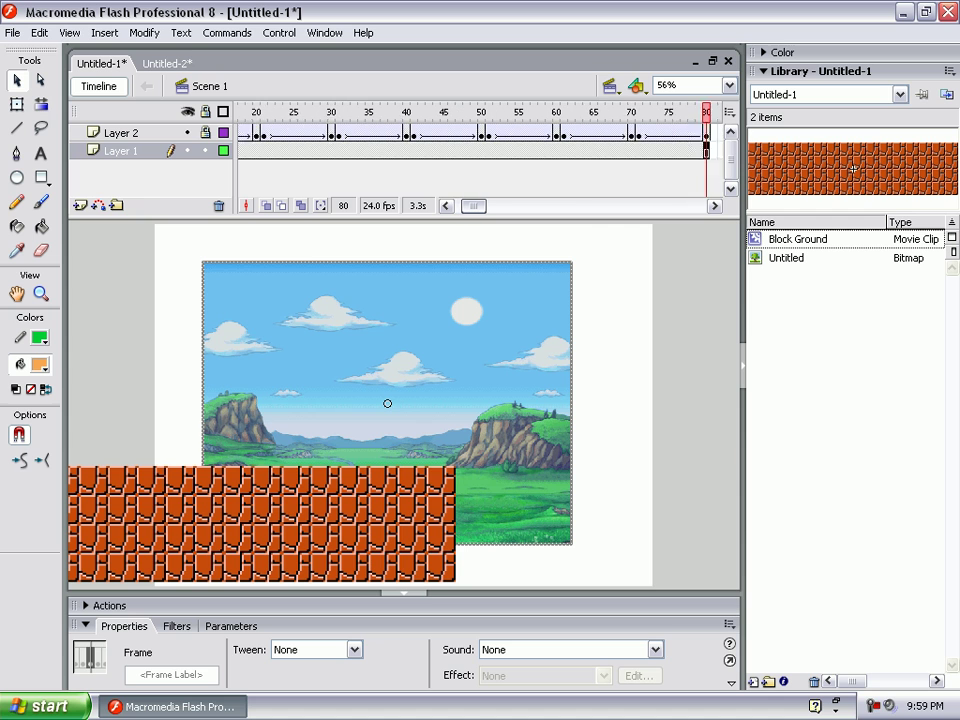
scroll(390, 140, "right", 2)
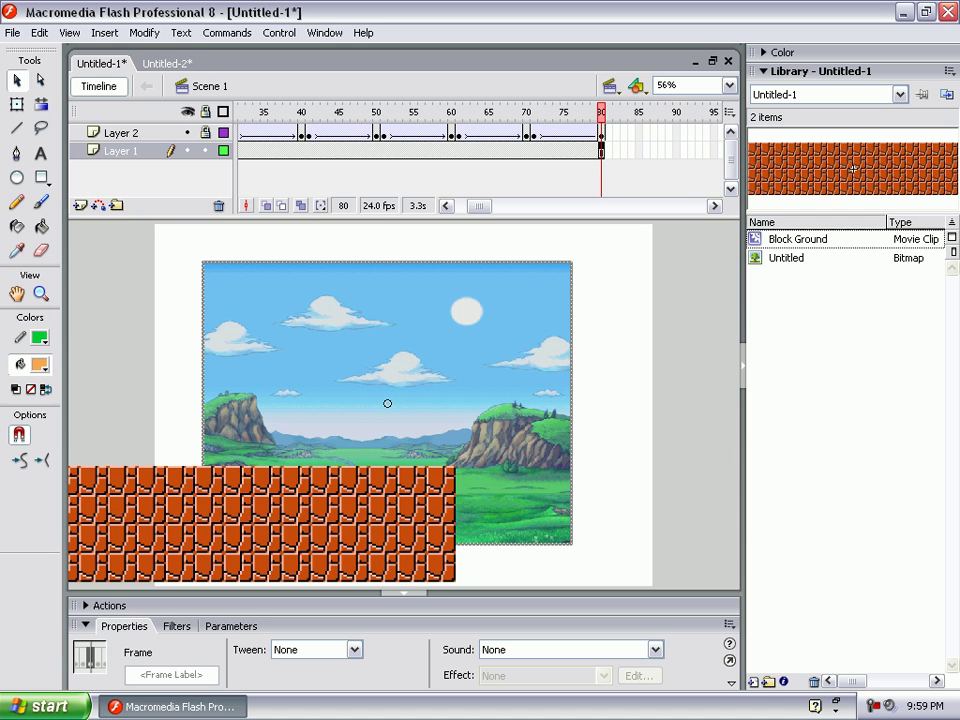
right_click(601, 151)
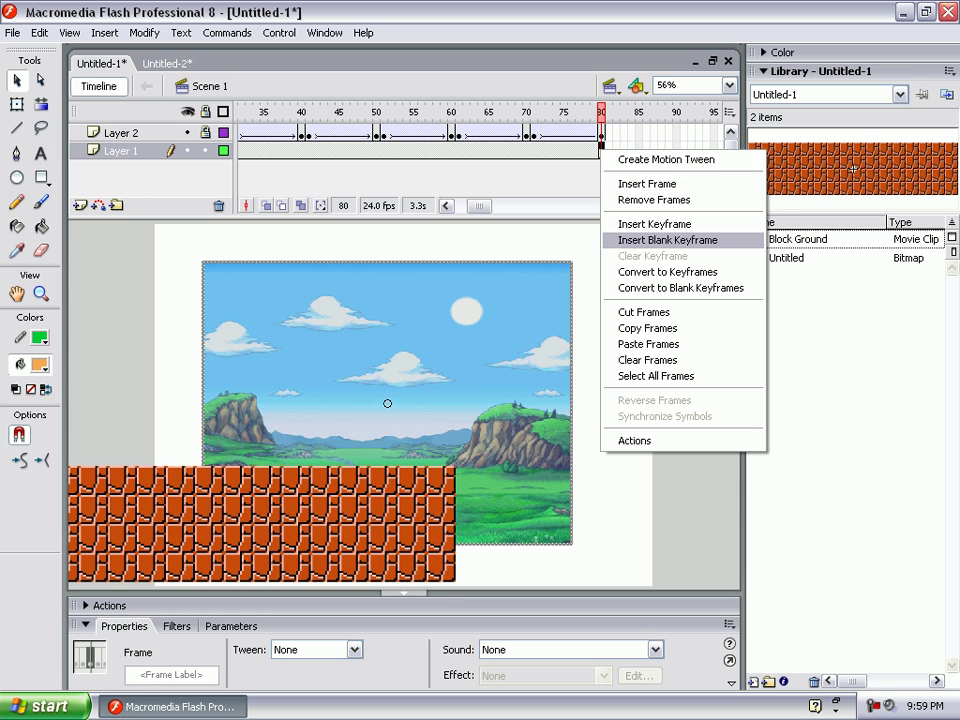
left_click(667, 240)
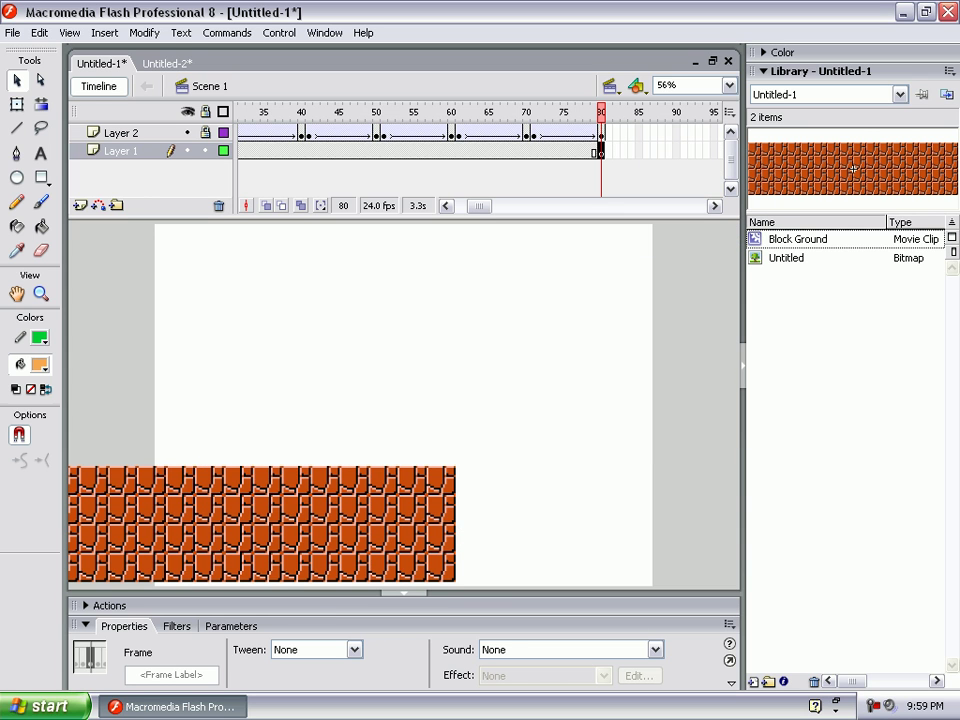
key("ctrl+v")
Keyframe Layer 1 at frame 80, motion-tween it, and shift the background slightly left.
right_click(601, 152)
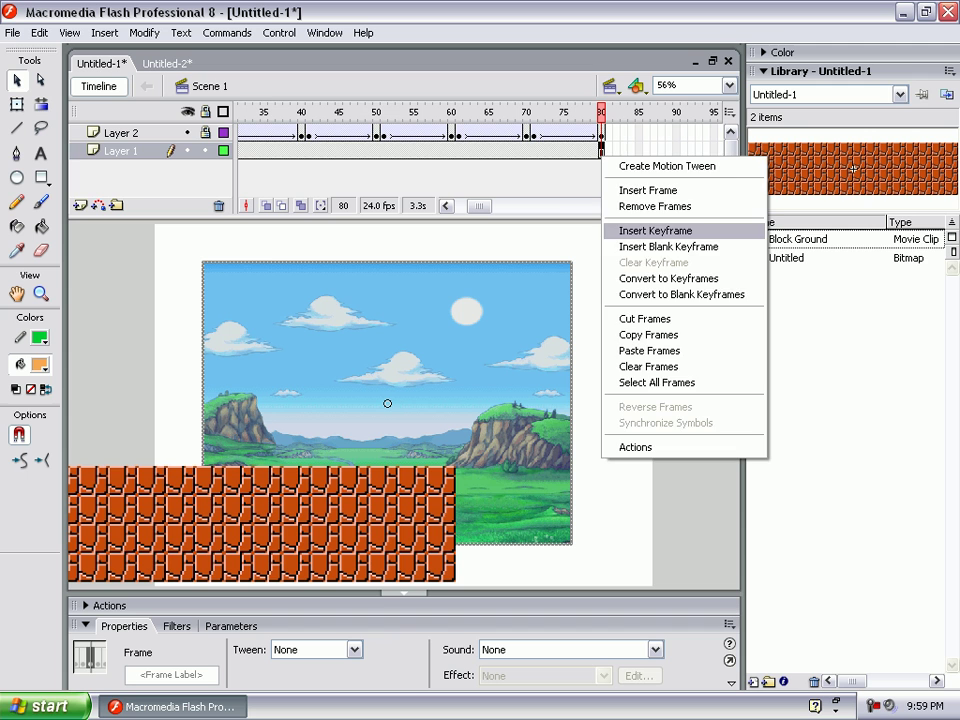
left_click(655, 231)
right_click(534, 152)
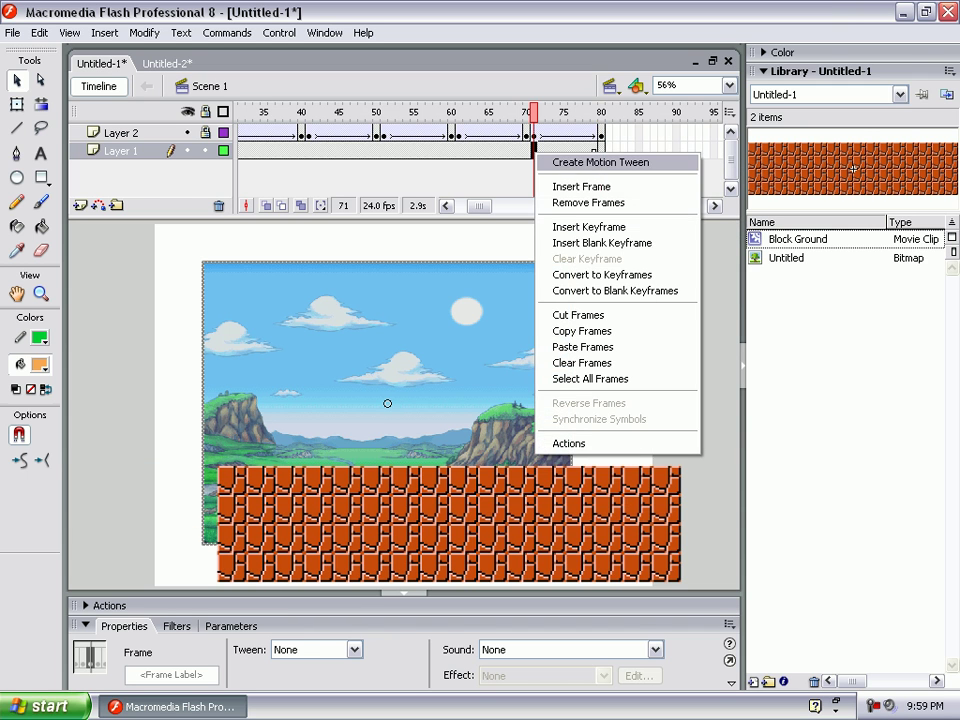
left_click(600, 162)
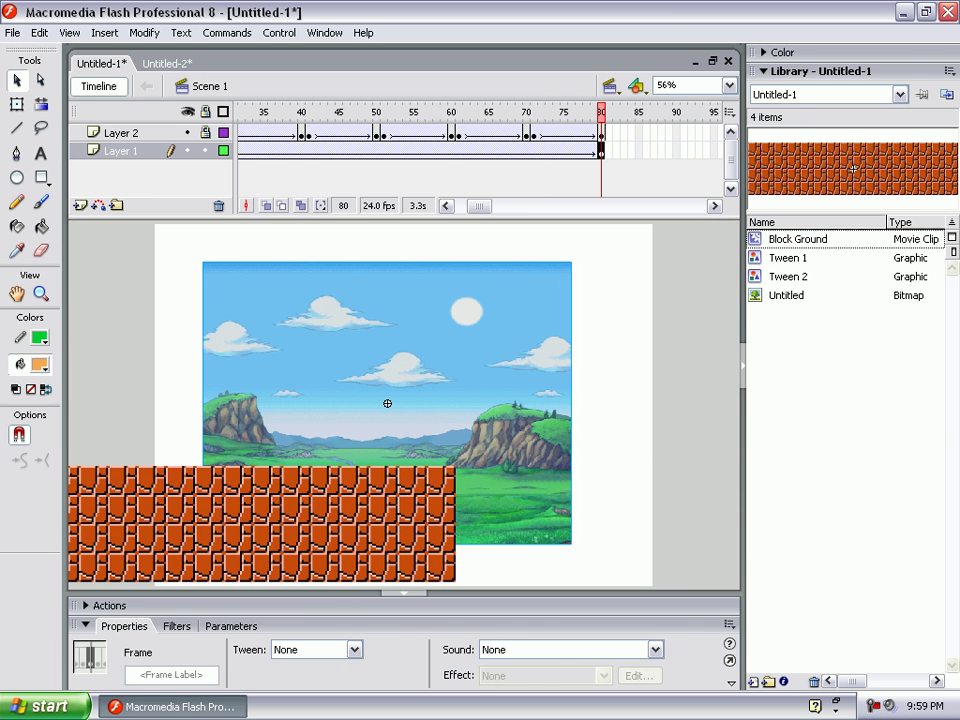
left_click_drag(387, 403, 369, 403)
Test-play the movie with Ctrl+Enter, close the player, and switch to Untitled-2.
key("ctrl+Return")
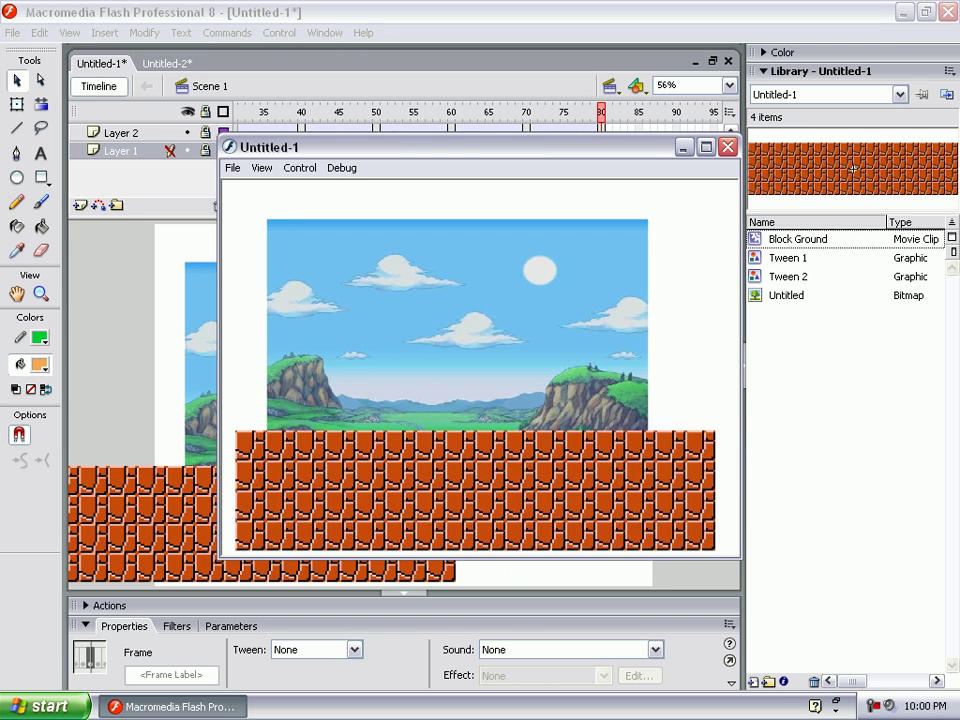
key("ctrl+w")
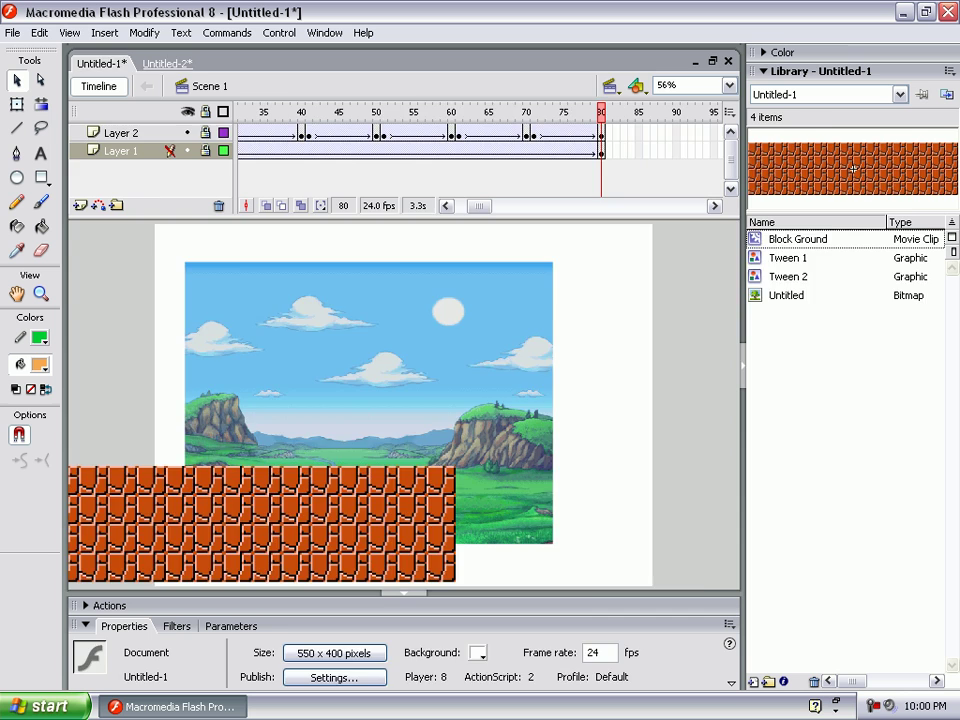
key("ctrl+Tab")
Drag a camFrame instance from the Library onto the stage and zoom out.
key("alt")
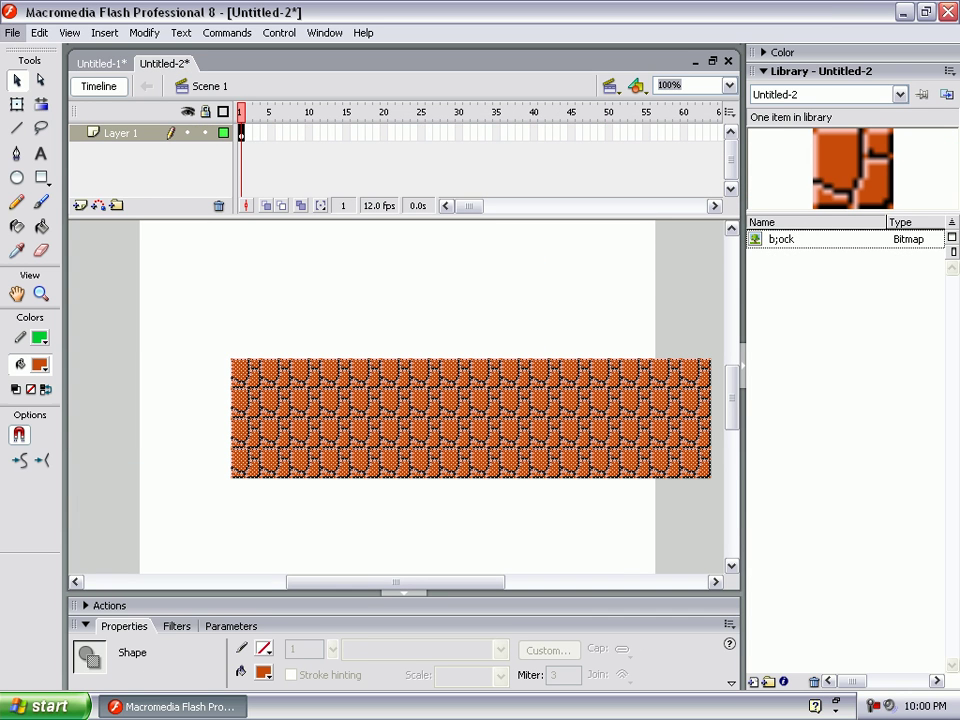
key("Right")
key("Escape")
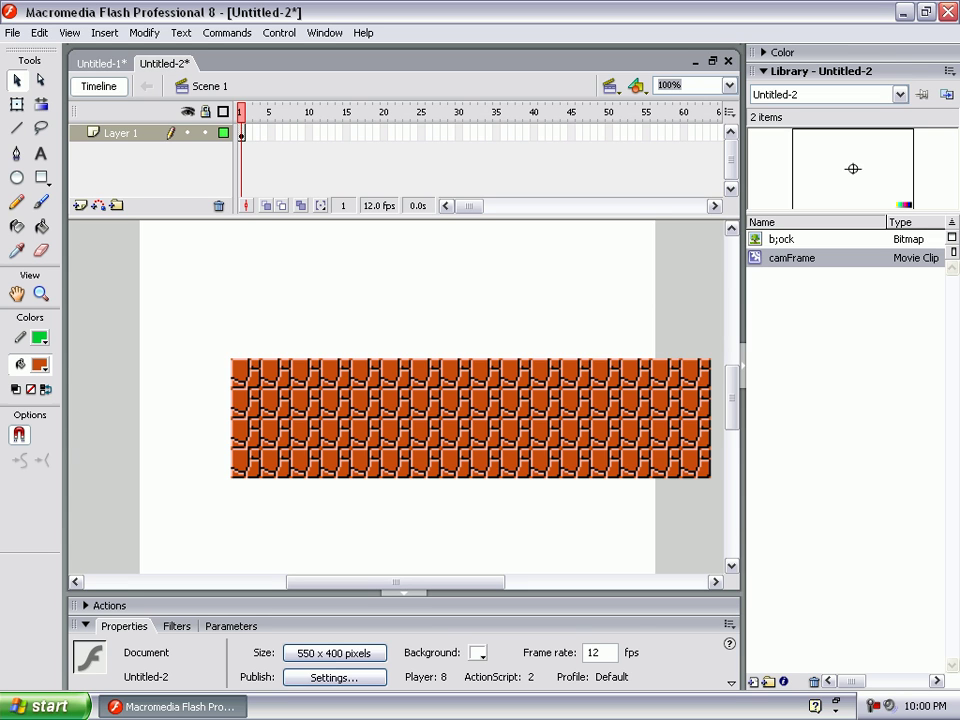
left_click_drag(790, 258, 402, 423)
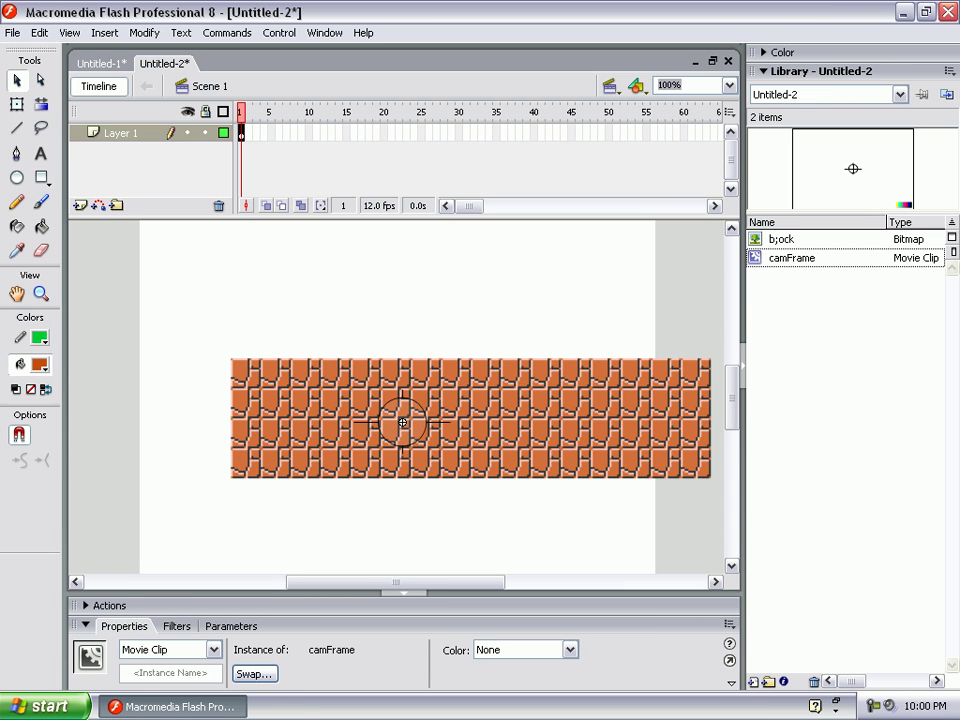
left_click(41, 293)
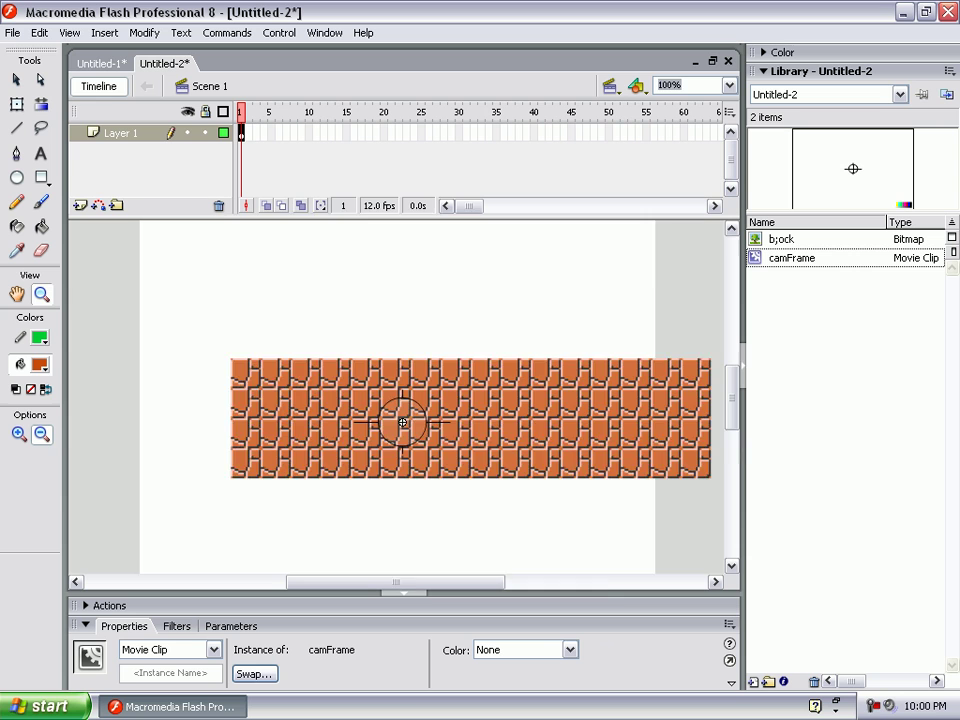
key("ctrl+minus")
key("v")
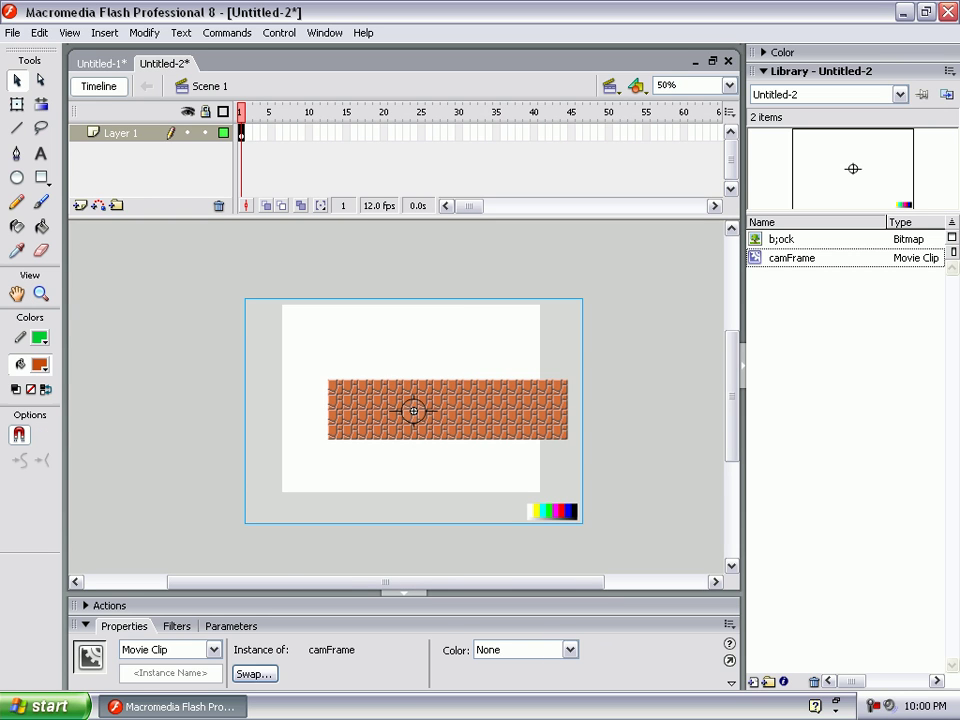
left_click_drag(413, 410, 403, 387)
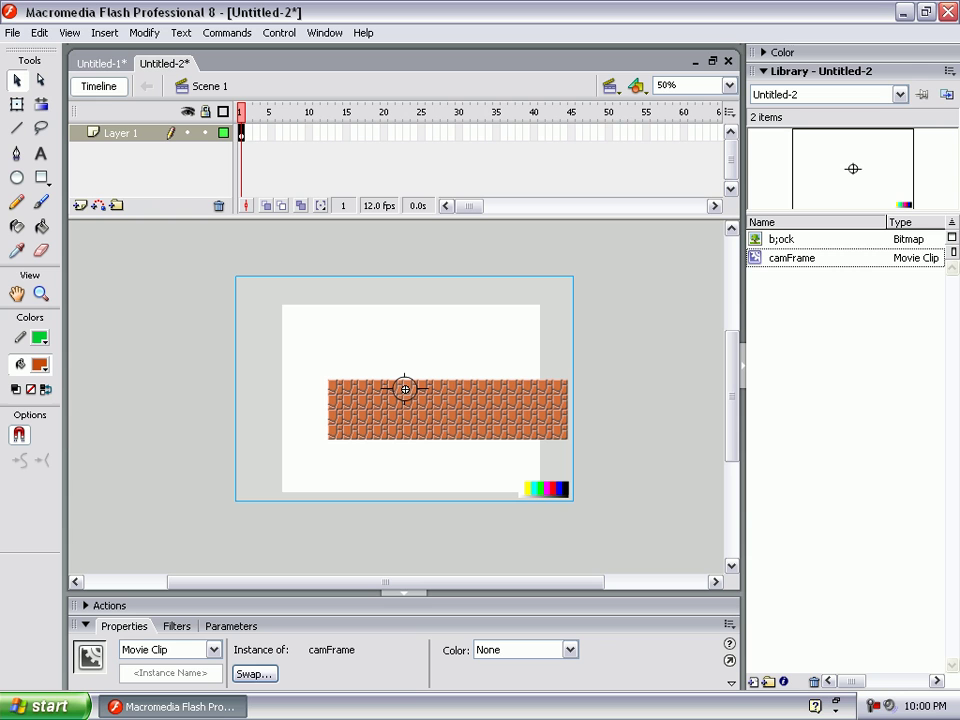
Scale camFrame with Free Transform to roughly cover the stage, then copy it.
key("q")
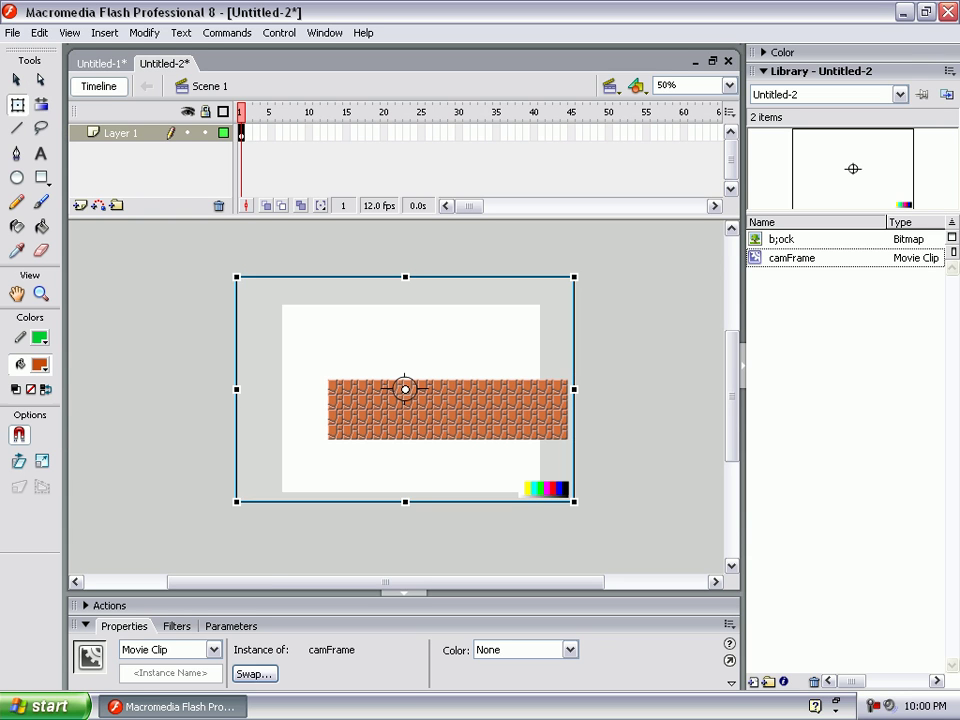
left_click_drag(236, 501, 326, 440)
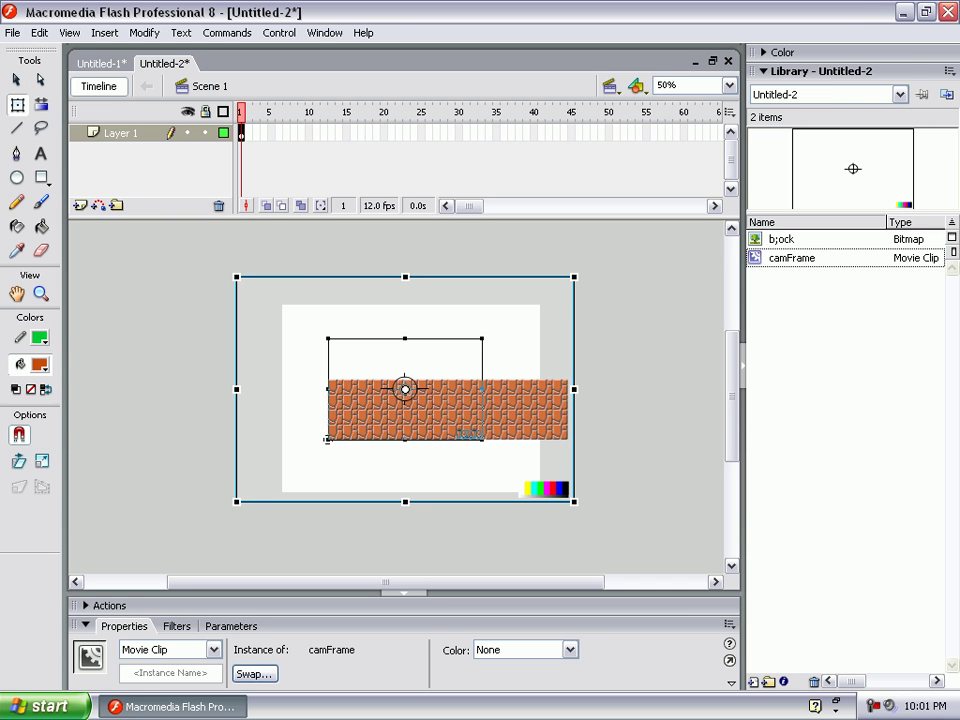
mouse_move(326, 440)
left_mouse_down()
mouse_move(236, 527)
mouse_move(338, 487)
left_mouse_up()
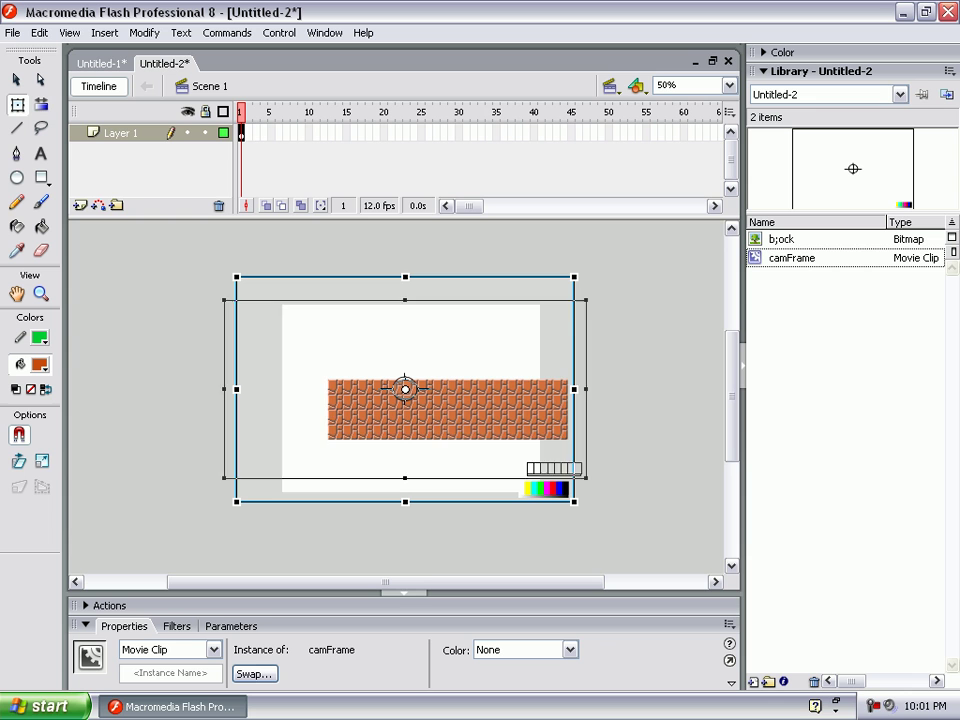
left_click_drag(338, 487, 321, 451)
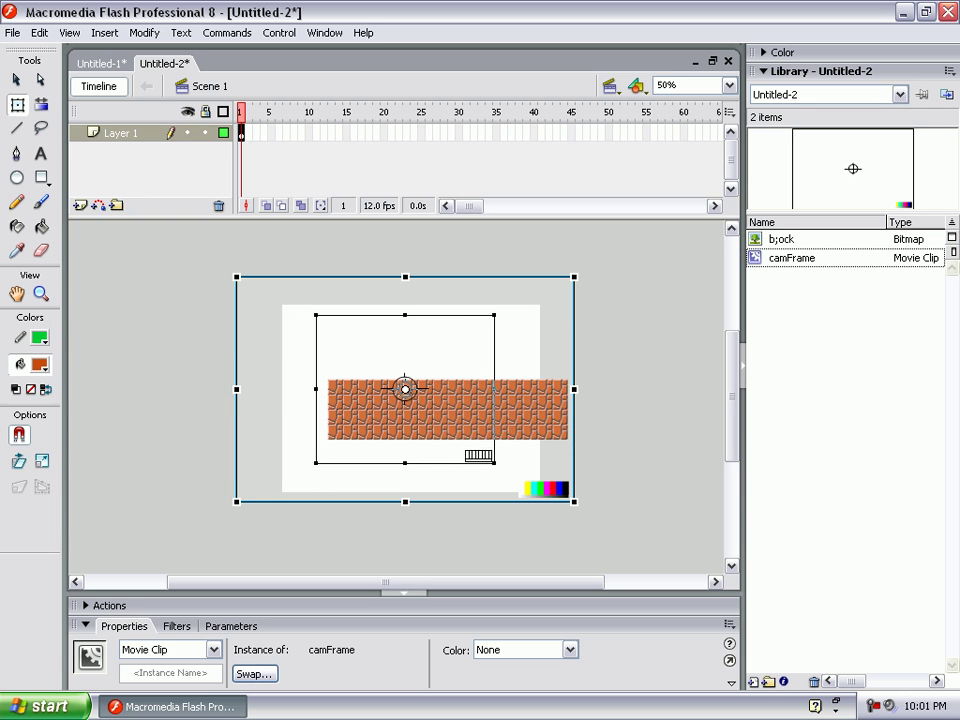
left_click_drag(321, 326, 290, 294)
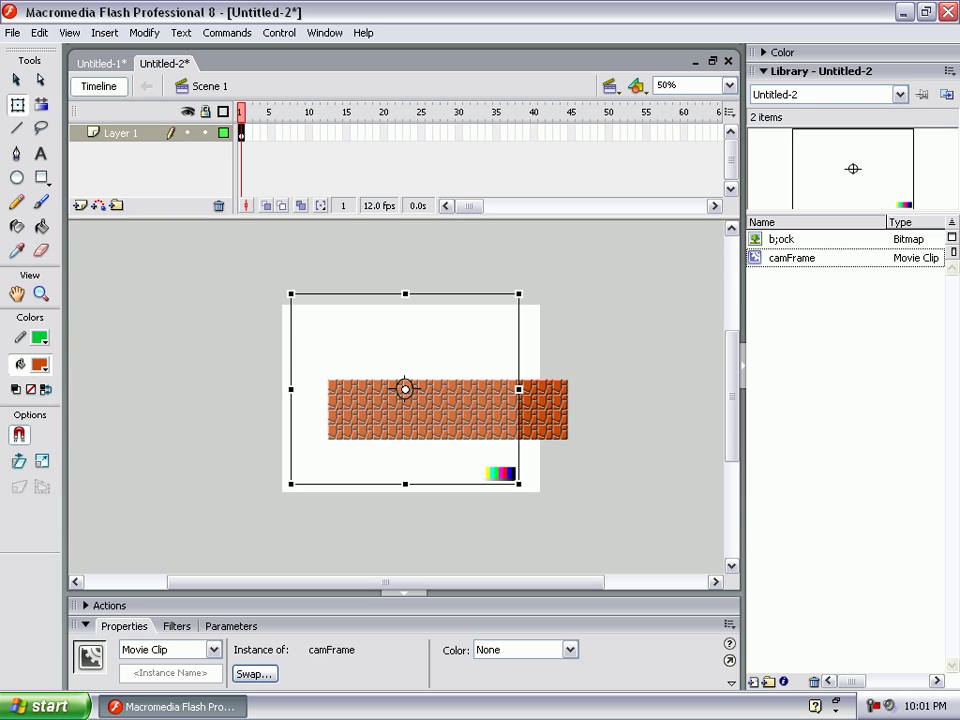
right_click(421, 331)
left_click(450, 356)
In Untitled-1, add Layer 3 at the top and paste camFrame into the library.
key("ctrl+Tab")
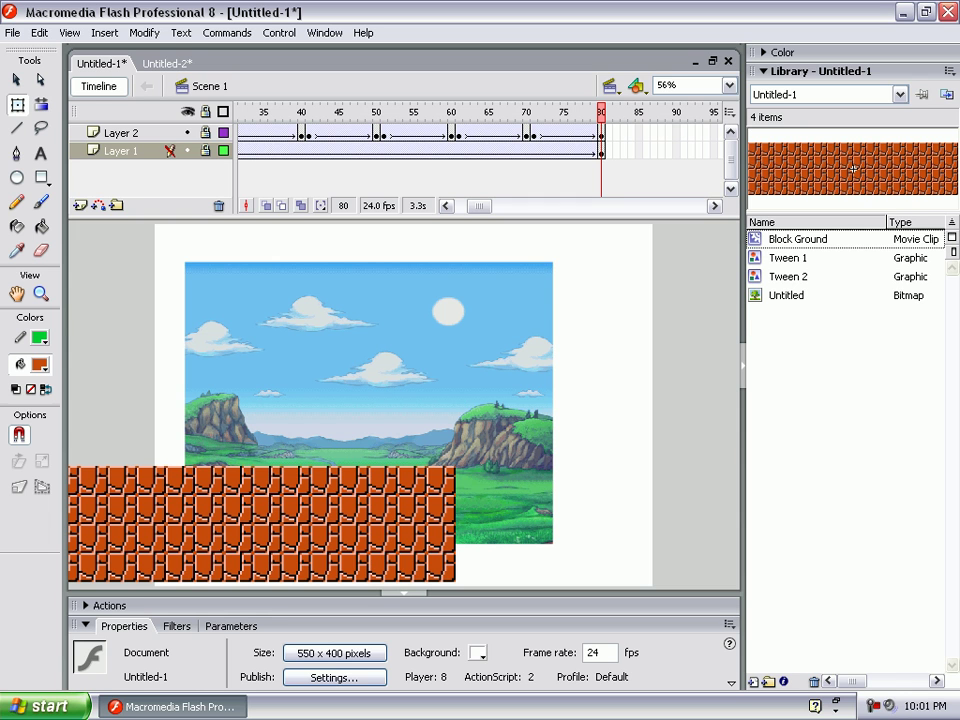
left_click(80, 205)
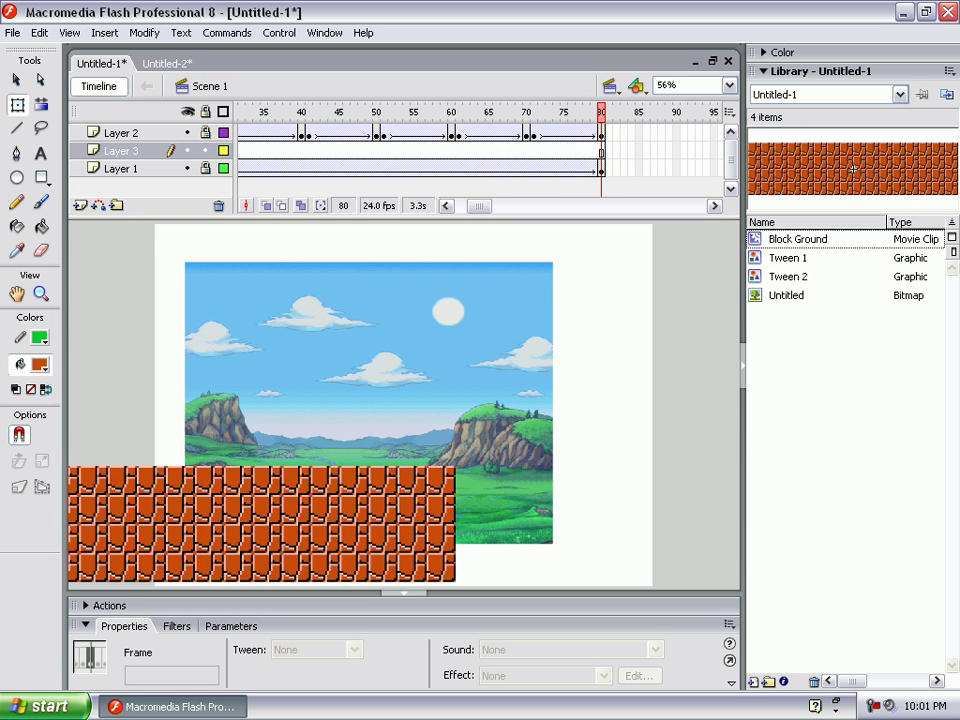
left_click_drag(120, 150, 120, 128)
right_click(831, 243)
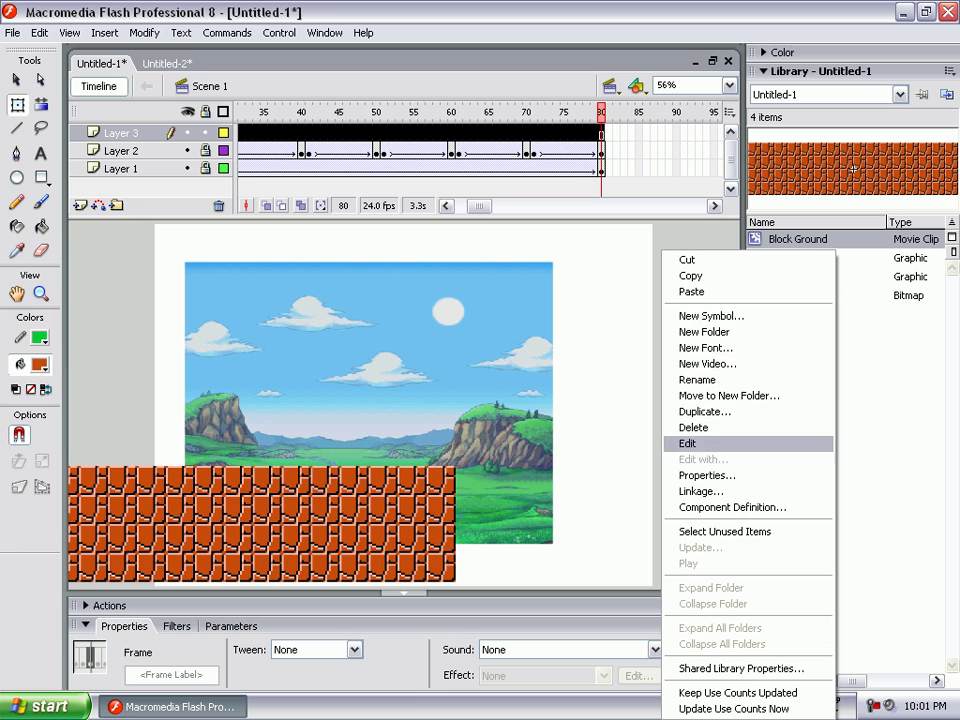
left_click(691, 291)
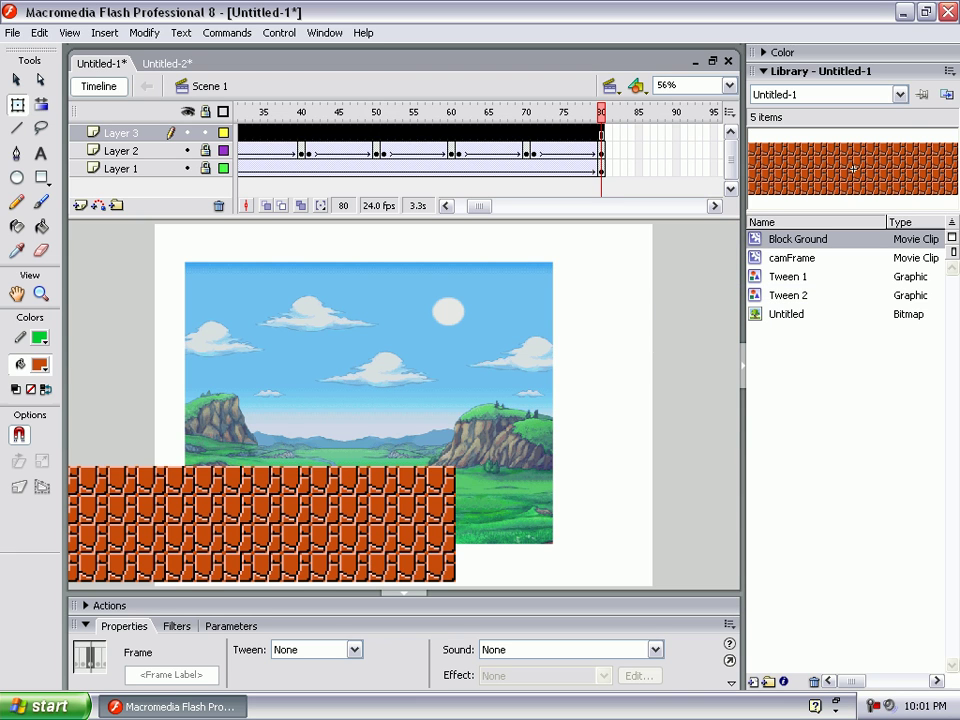
key("Down")
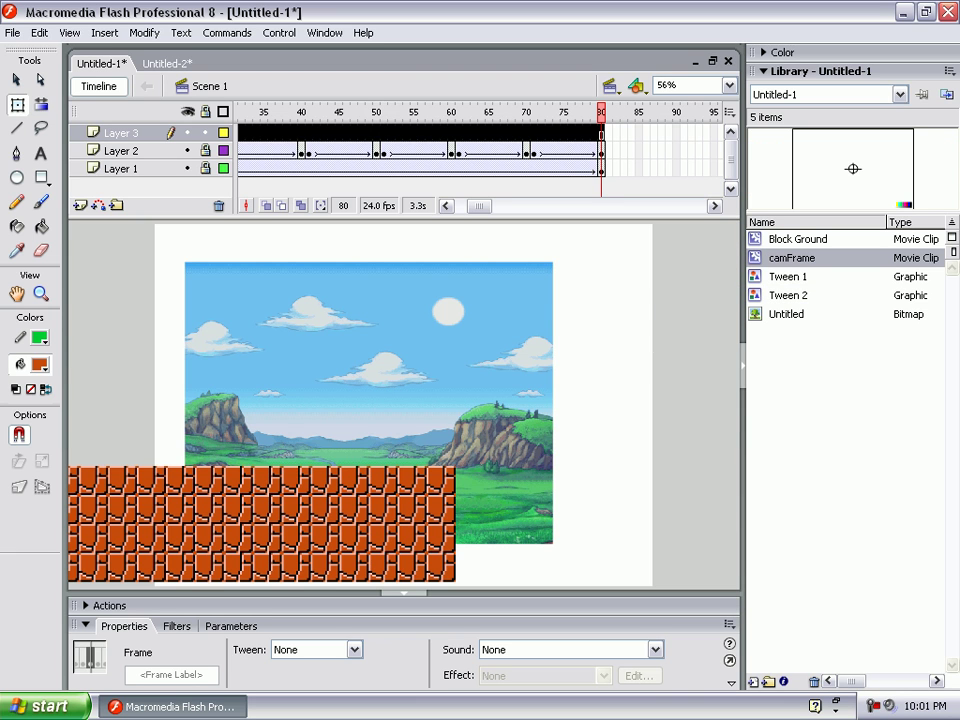
key("ctrl+alt+r")
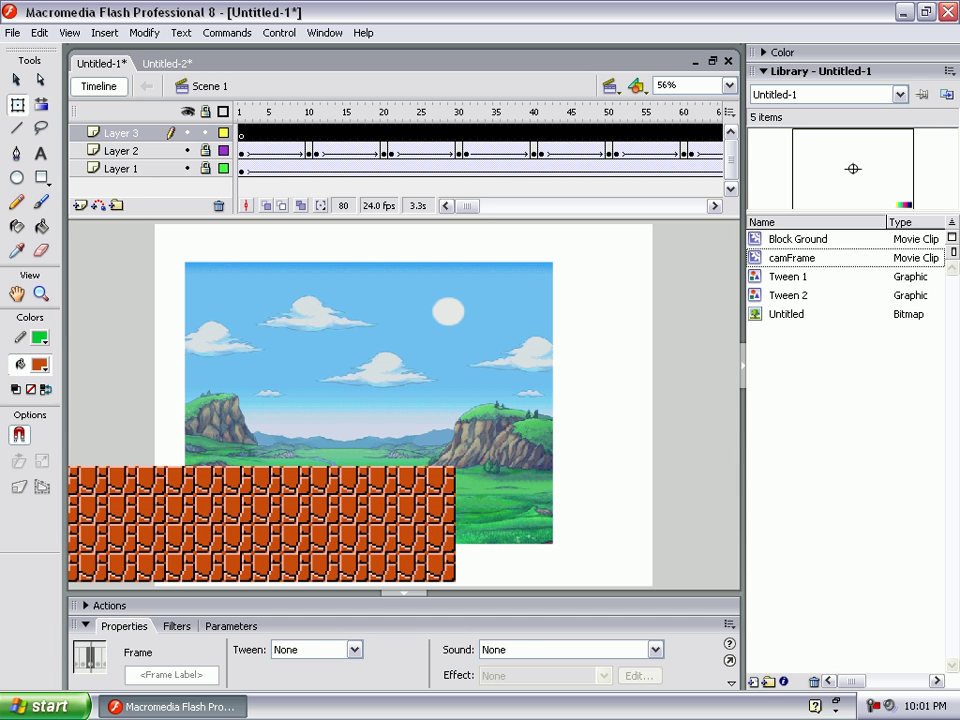
key("ctrl+alt+r")
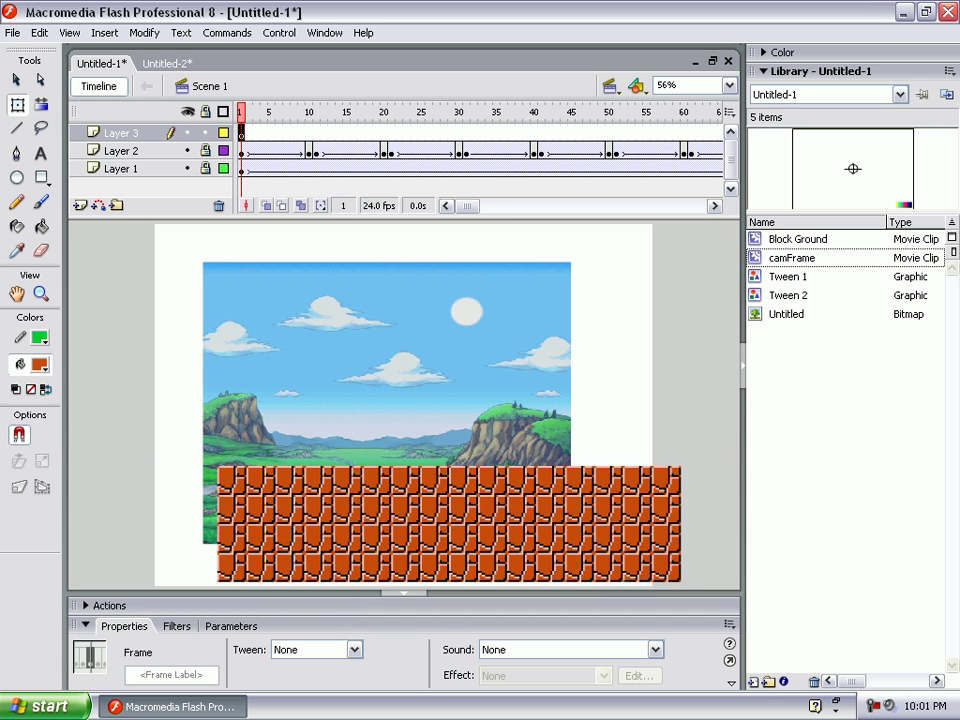
Place camFrame on Layer 3, size it over the sky and bricks, and test the movie.
left_click_drag(853, 168, 378, 375)
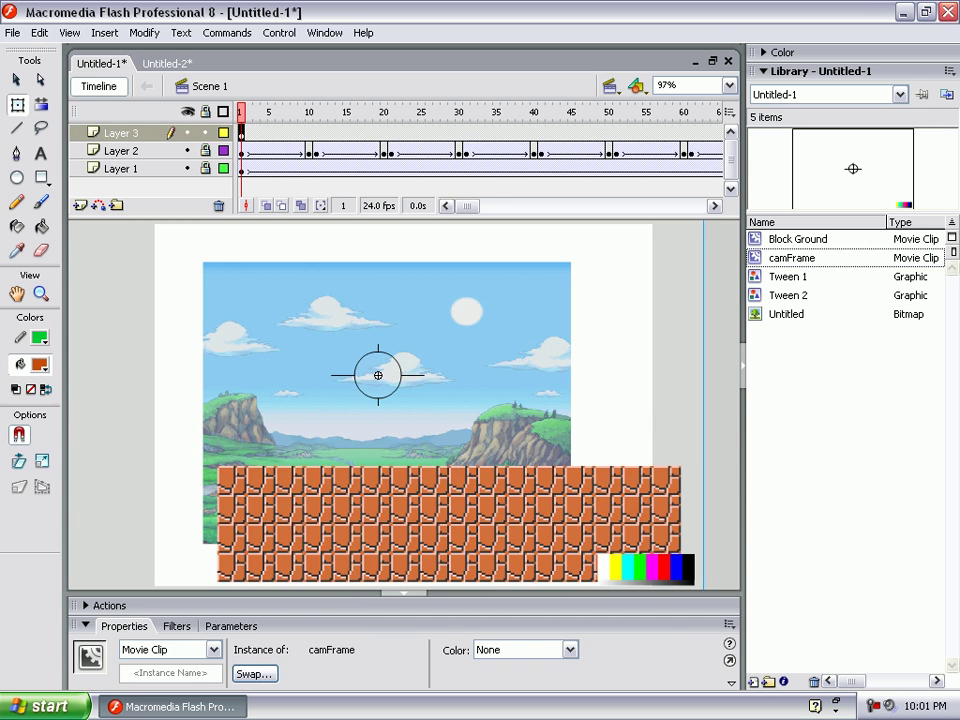
key("z")
key("ctrl+minus")
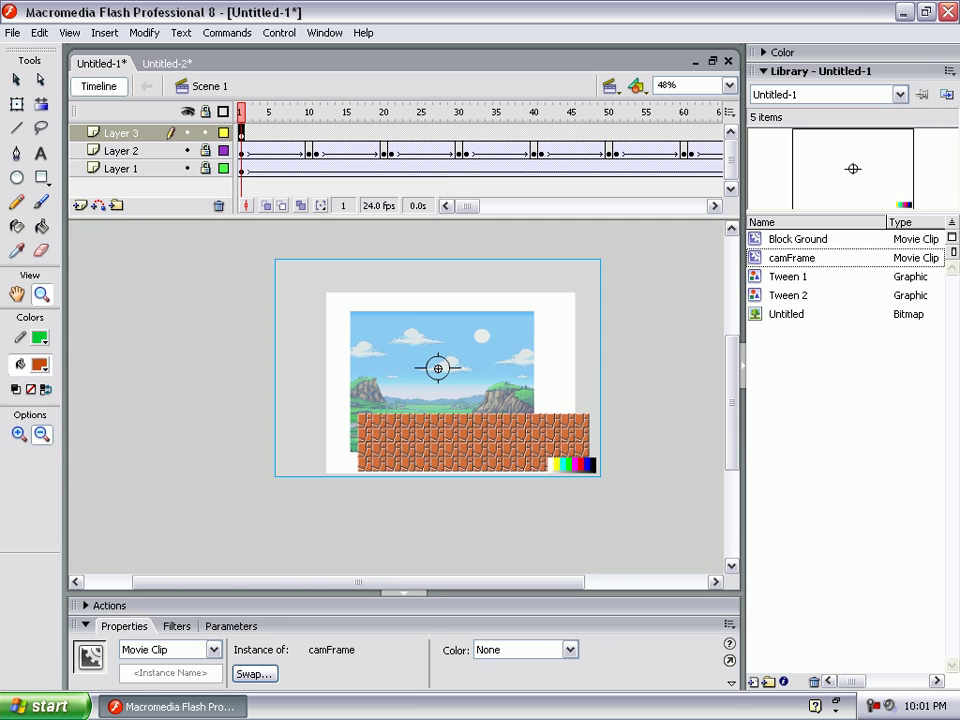
key("q")
left_click_drag(601, 477, 505, 413)
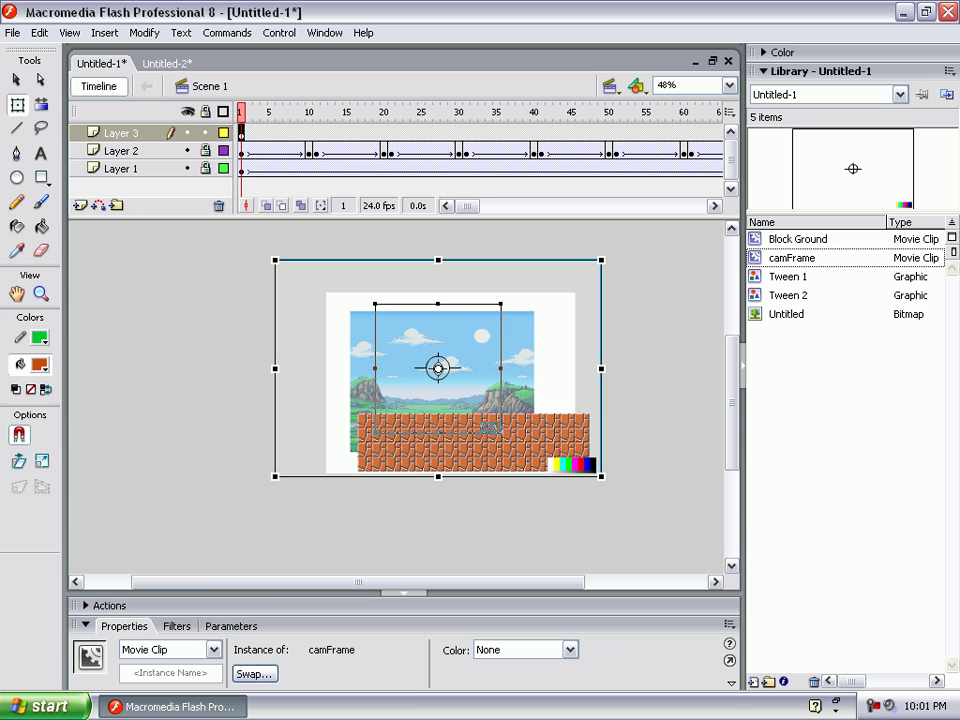
key("ctrl+z")
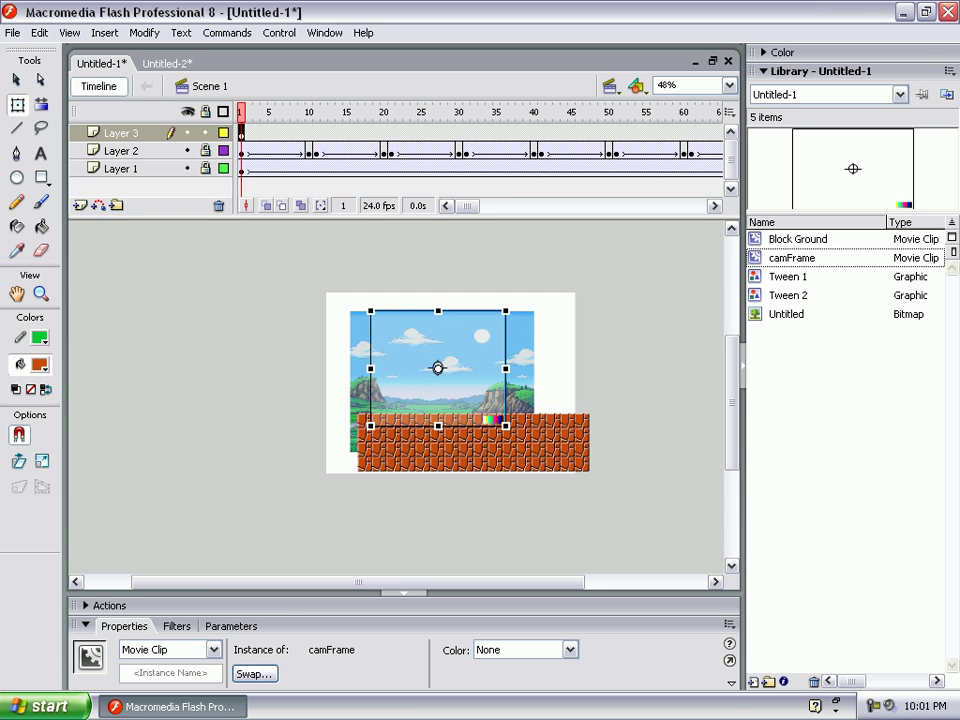
mouse_move(438, 368)
left_mouse_down()
mouse_move(436, 390)
mouse_move(425, 381)
mouse_move(440, 381)
left_mouse_up()
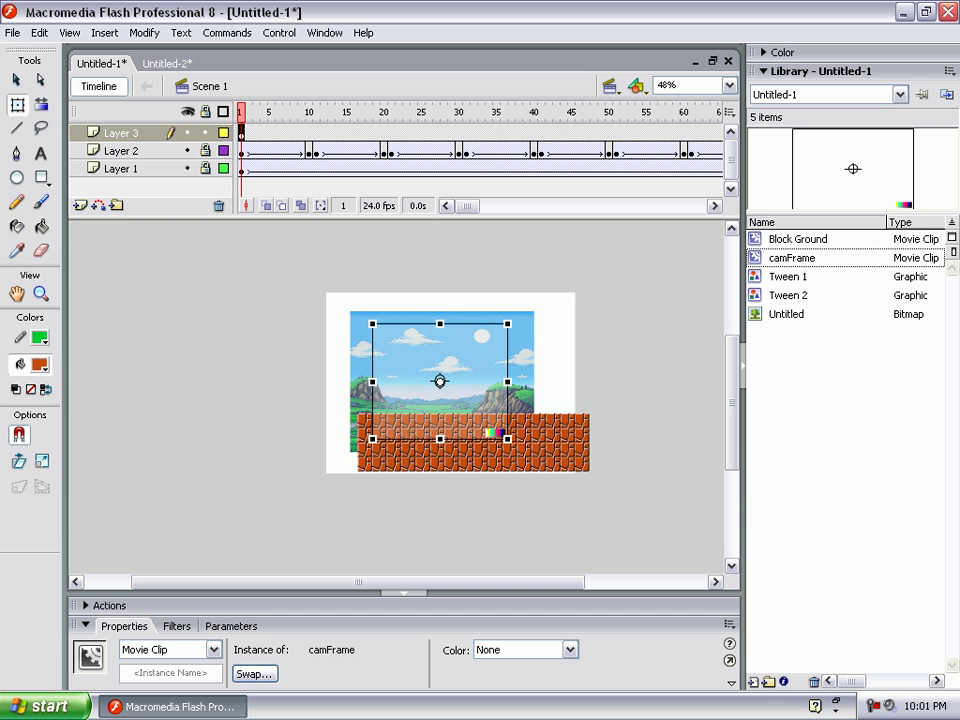
key("ctrl+Return")
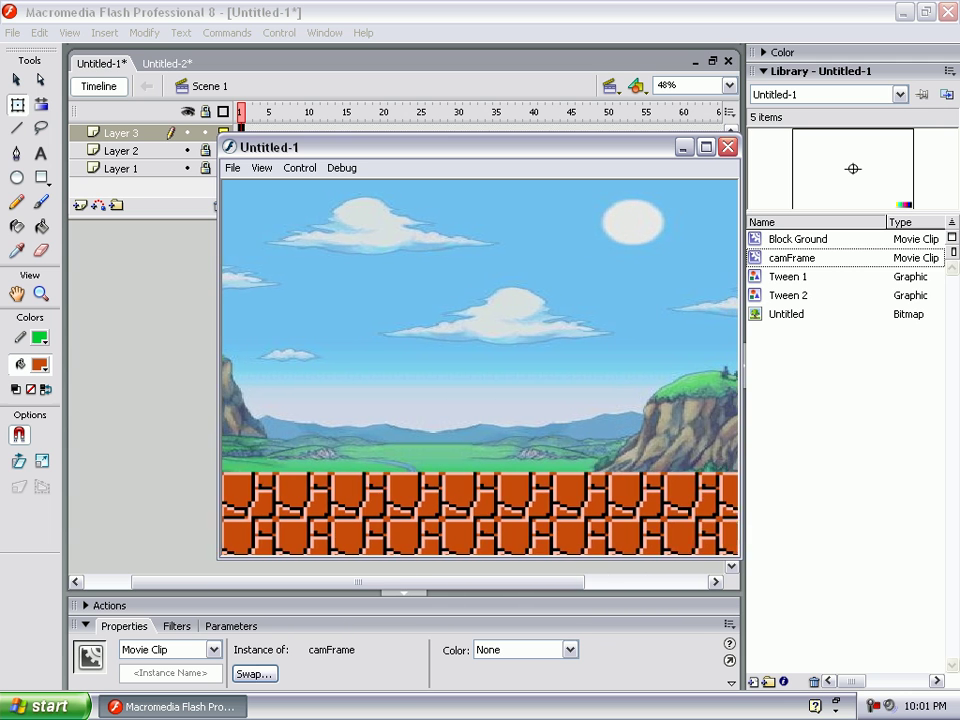
Close the test window and re-run the movie preview.
key("ctrl+w")
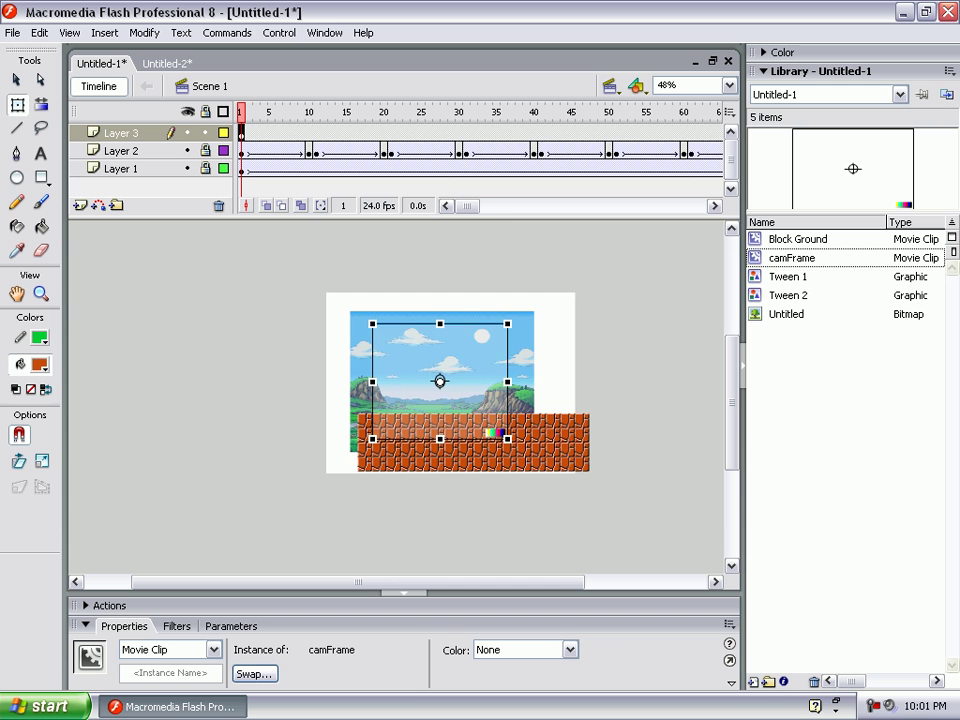
key("ctrl+Return")
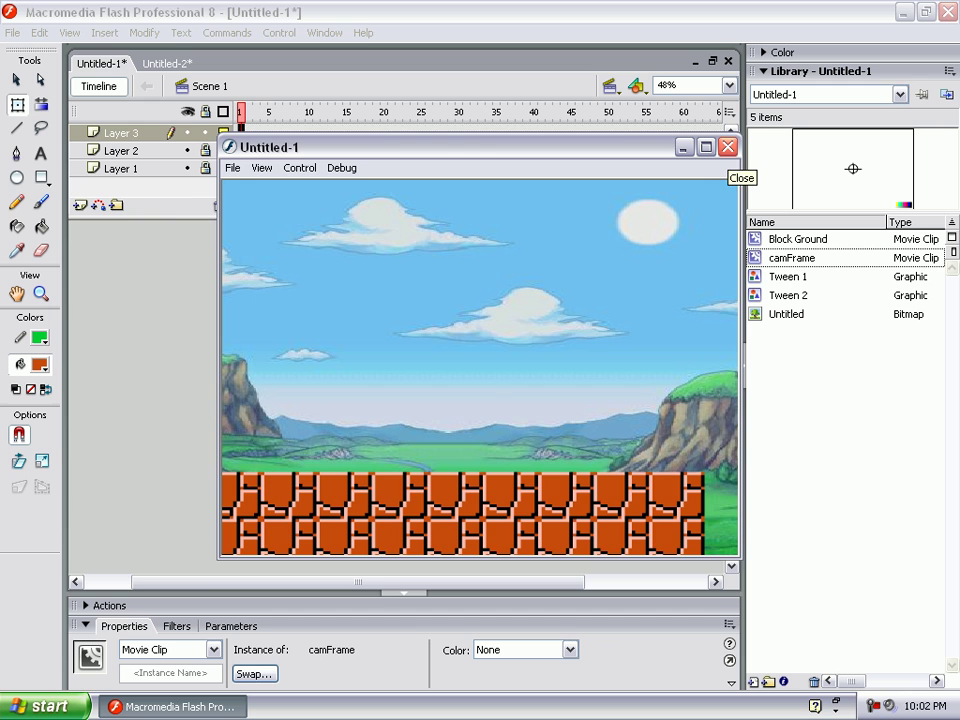
left_click(728, 147)
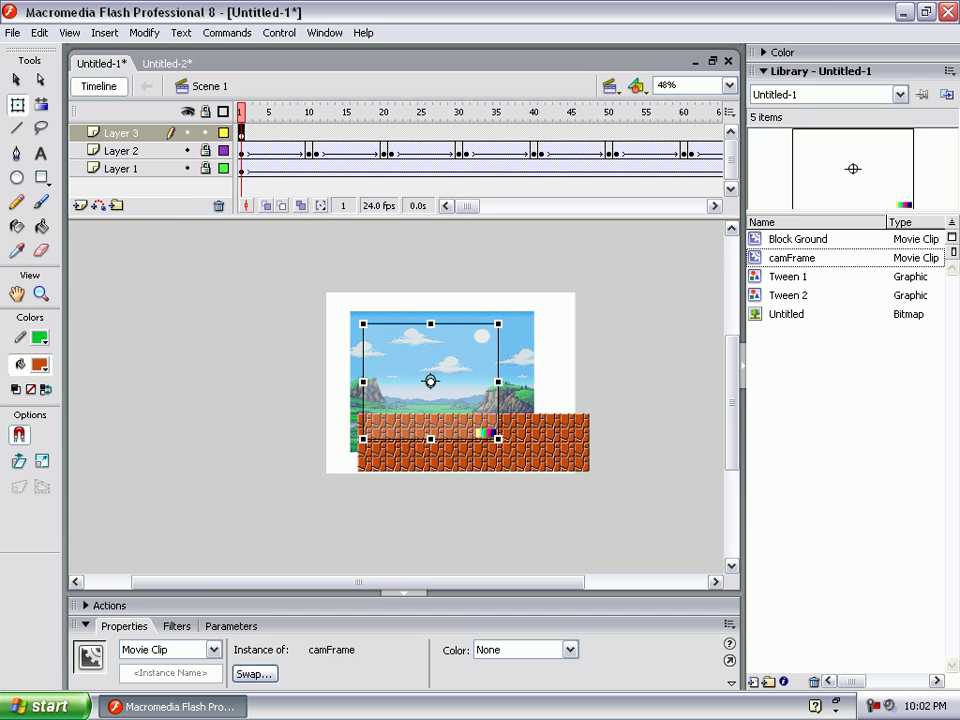
Move the camFrame instance left, preview the movie, and select Layer 3's extra frames.
left_click_drag(278, 132, 377, 132)
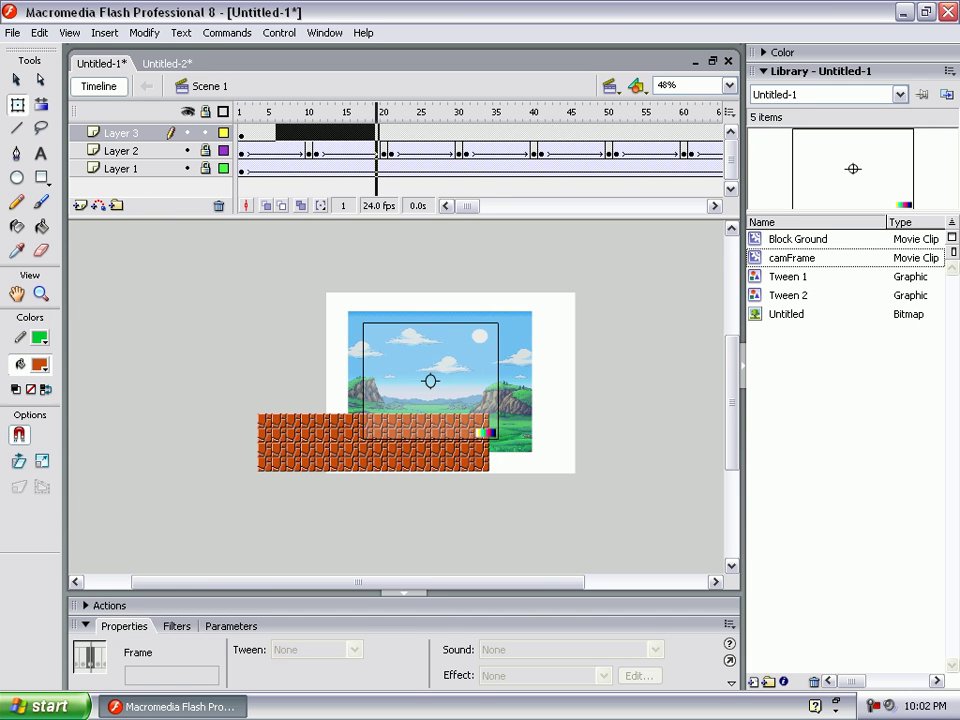
mouse_move(377, 132)
left_mouse_down()
mouse_move(391, 132)
mouse_move(383, 132)
left_mouse_up()
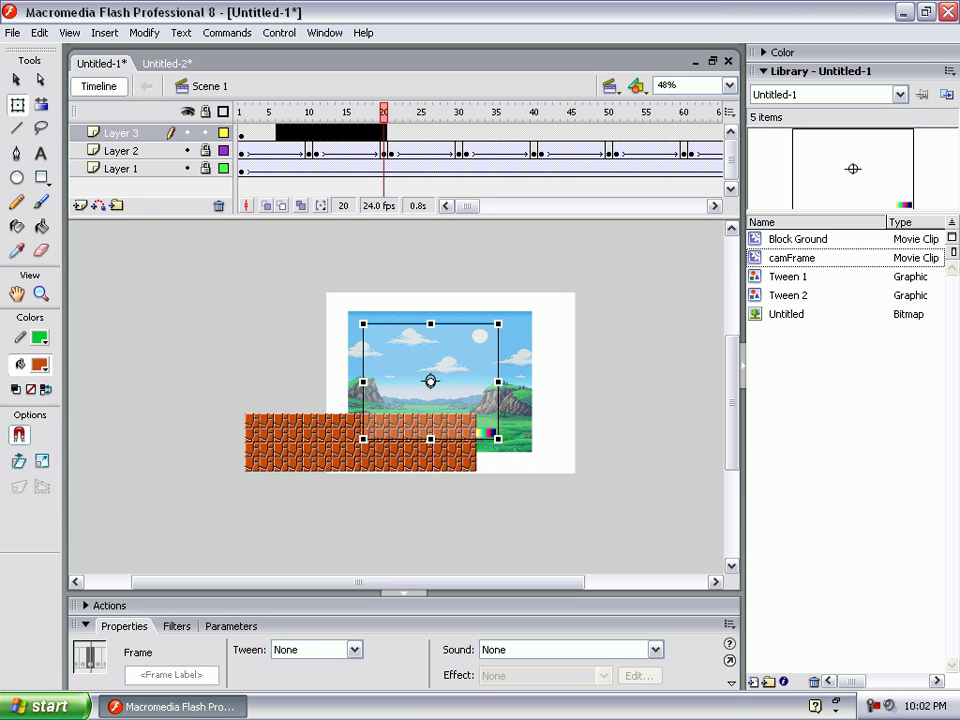
left_click(428, 381)
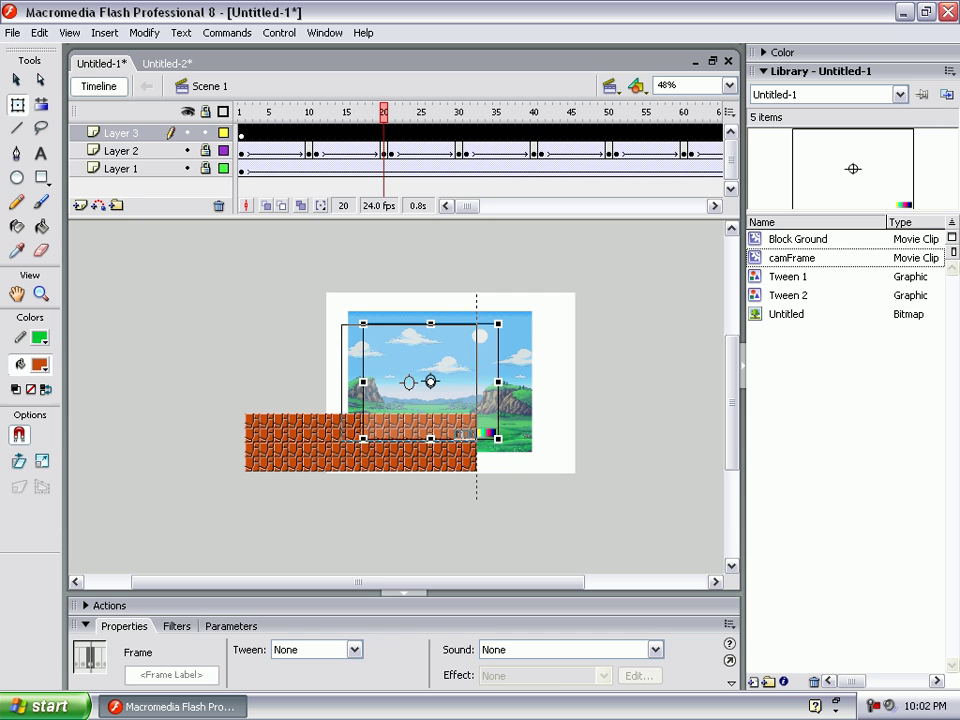
left_click(431, 381)
key("ctrl+Return")
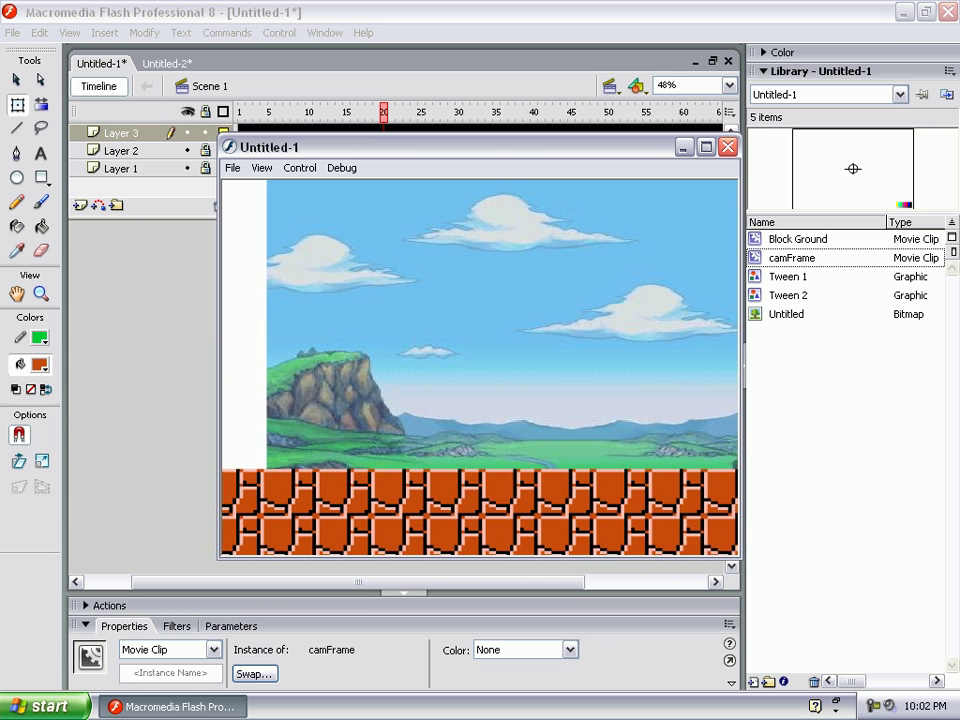
key("ctrl+w")
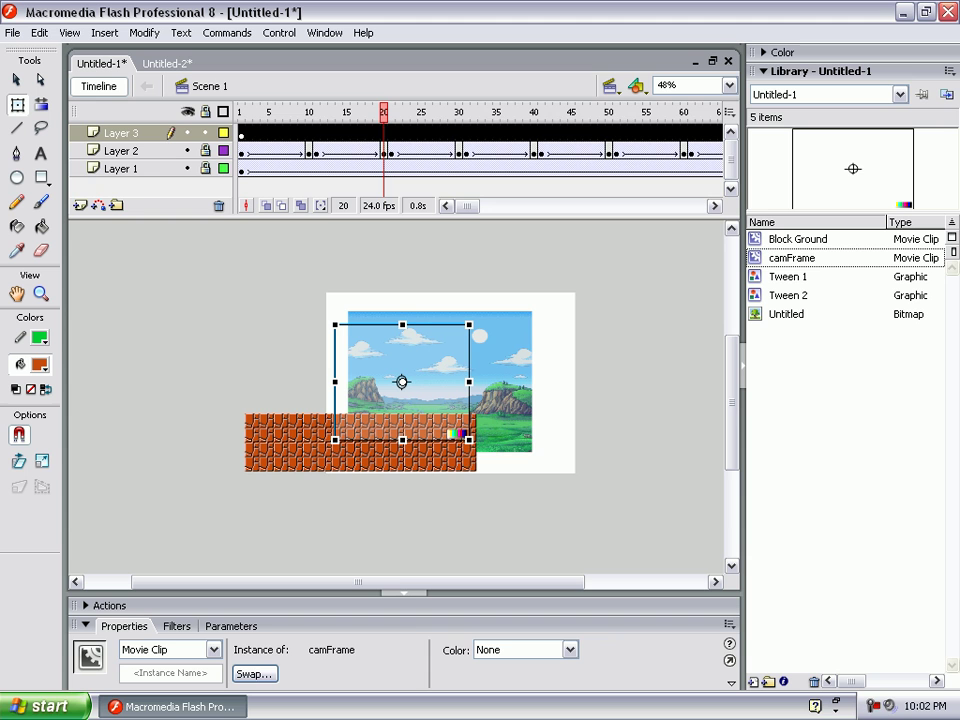
left_click_drag(264, 132, 527, 132)
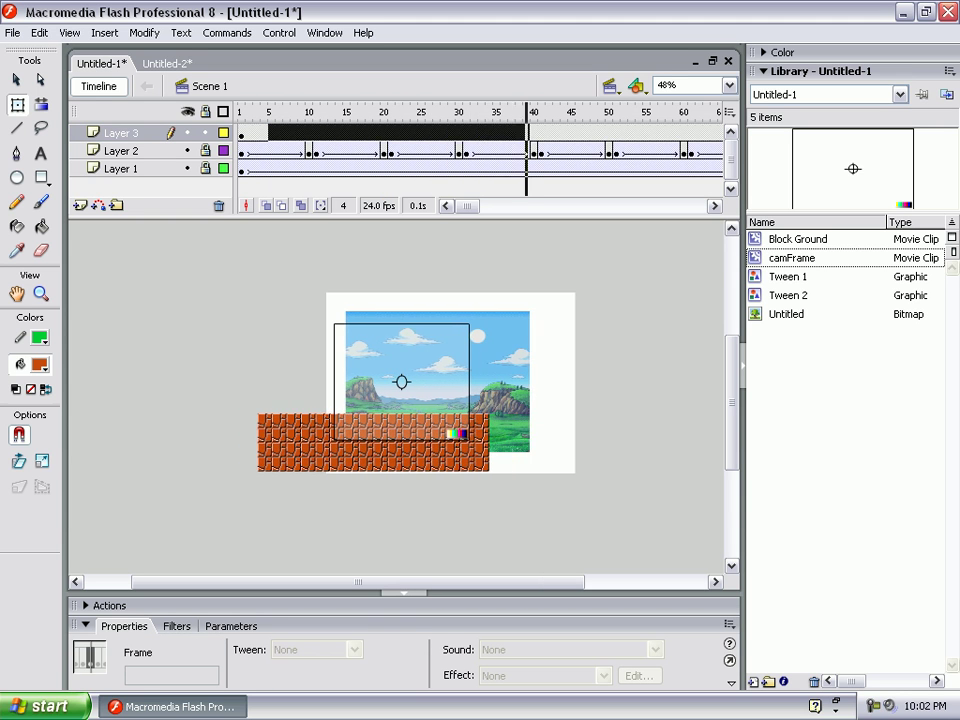
Trim Layer 3 to frame 1 and lock it, then clear Layer 2's repeated frames.
key("shift+F5")
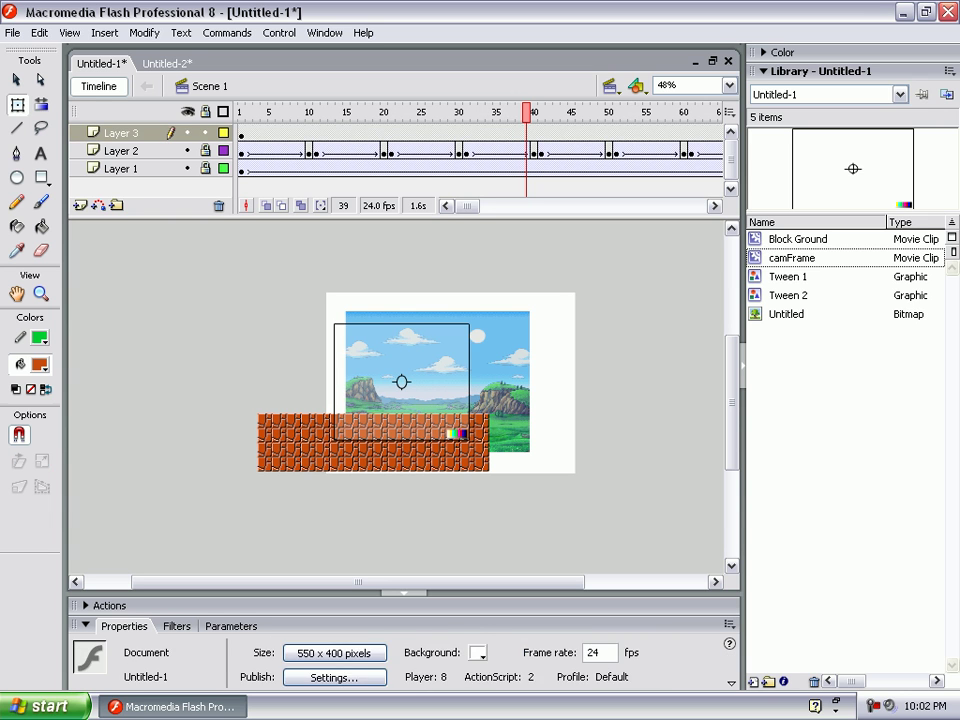
left_click(527, 132)
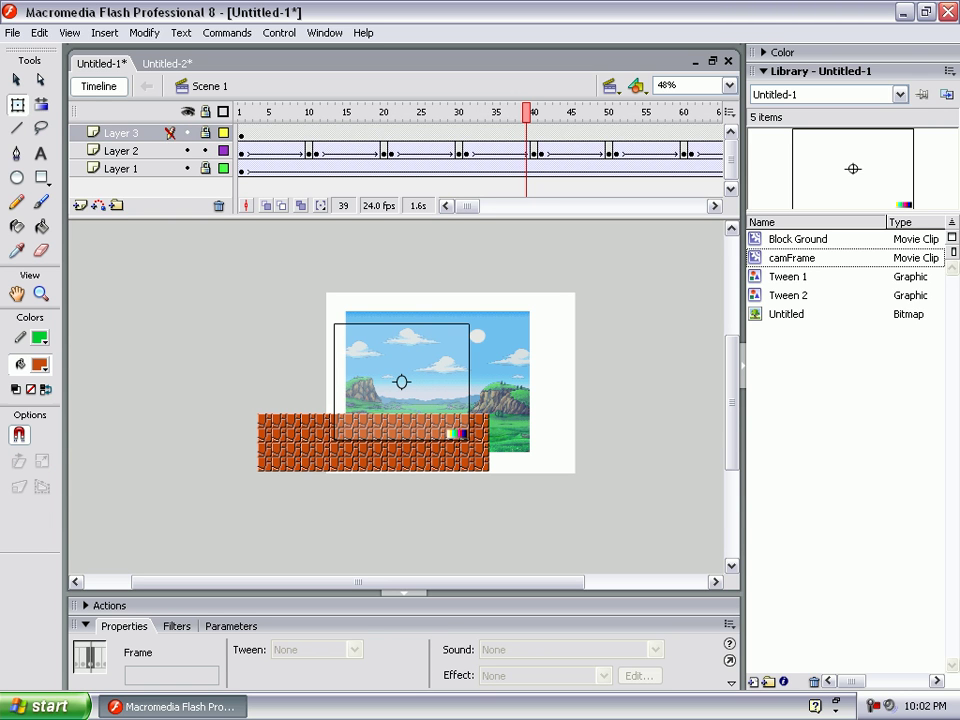
left_click_drag(527, 150, 384, 168)
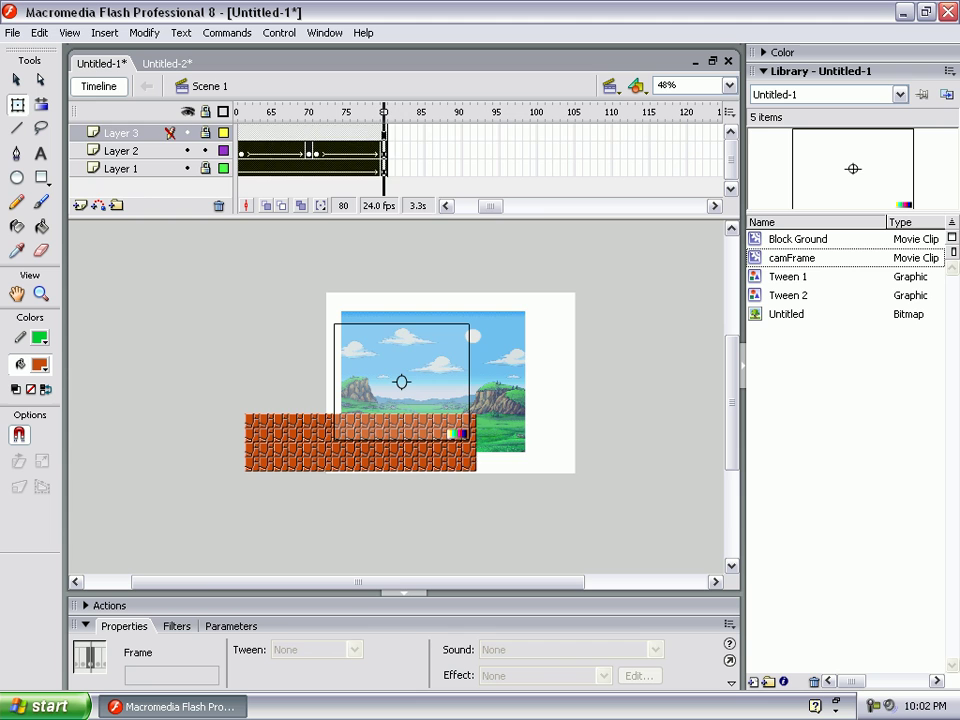
right_click(390, 150)
left_click(420, 317)
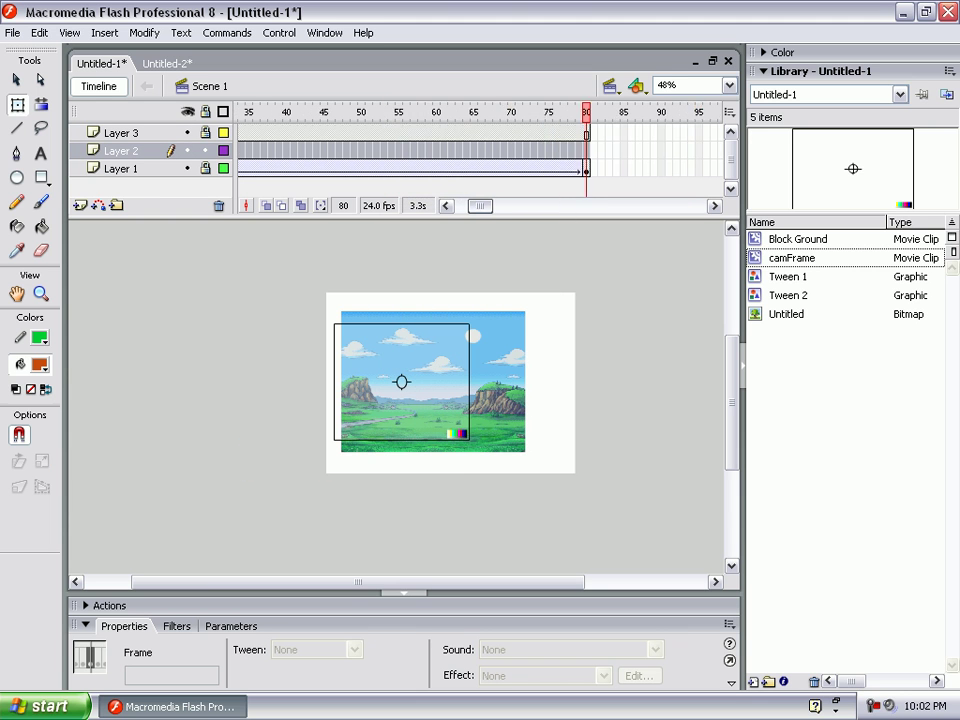
left_click(308, 150)
right_click(293, 428)
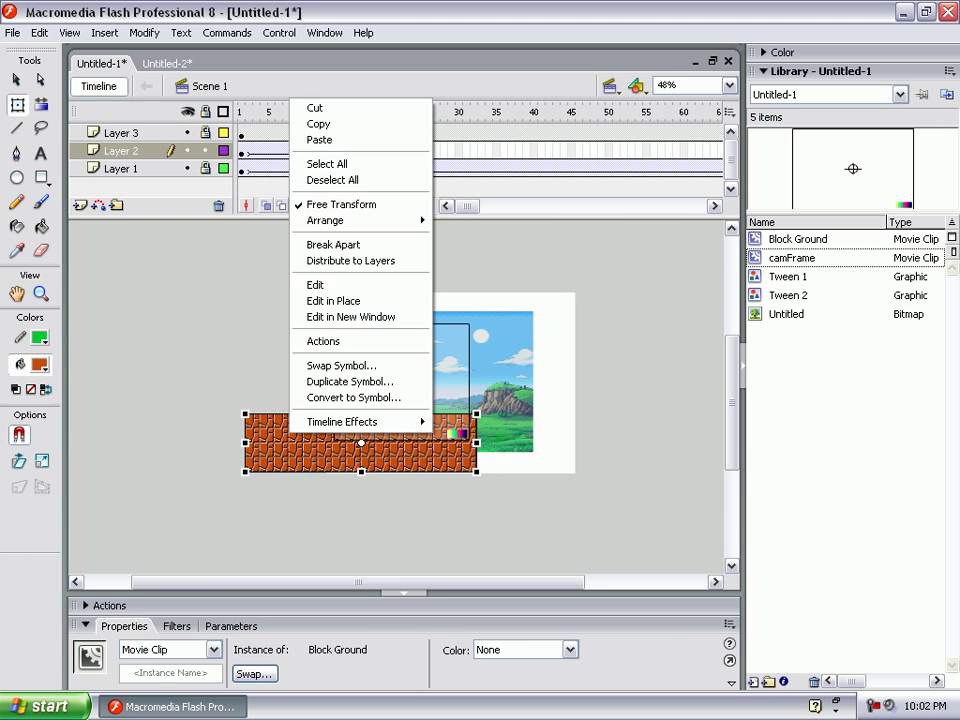
Inside Block Ground, paste a copy of the brick strip in place and nudge it right.
left_click_drag(284, 383, 459, 483)
double_click(400, 455)
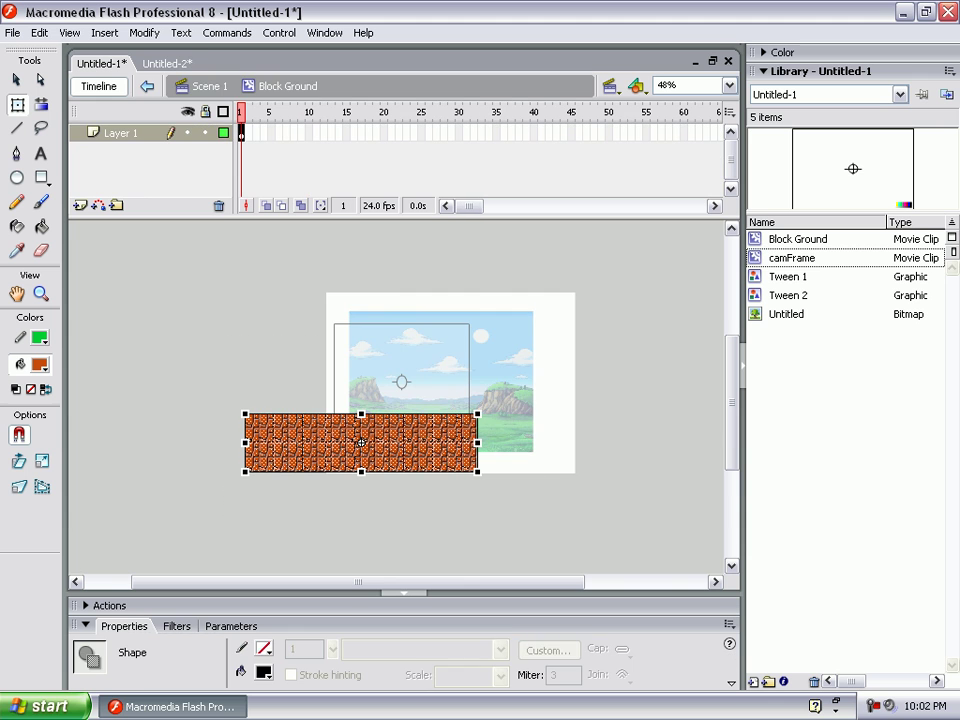
right_click(386, 439)
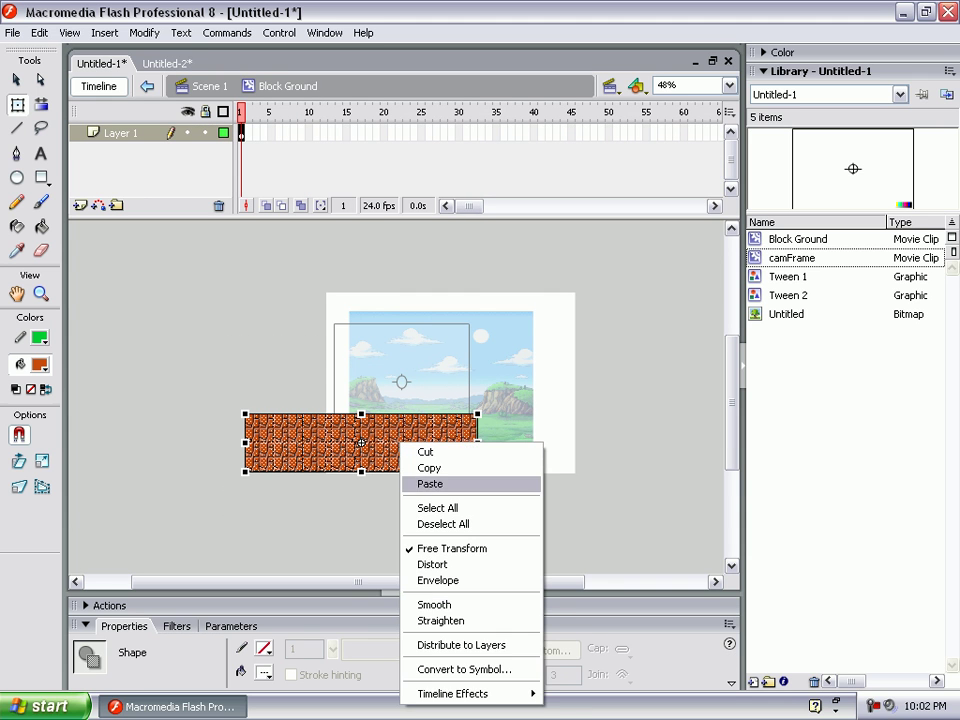
left_click(418, 465)
right_click(407, 348)
left_click(455, 405)
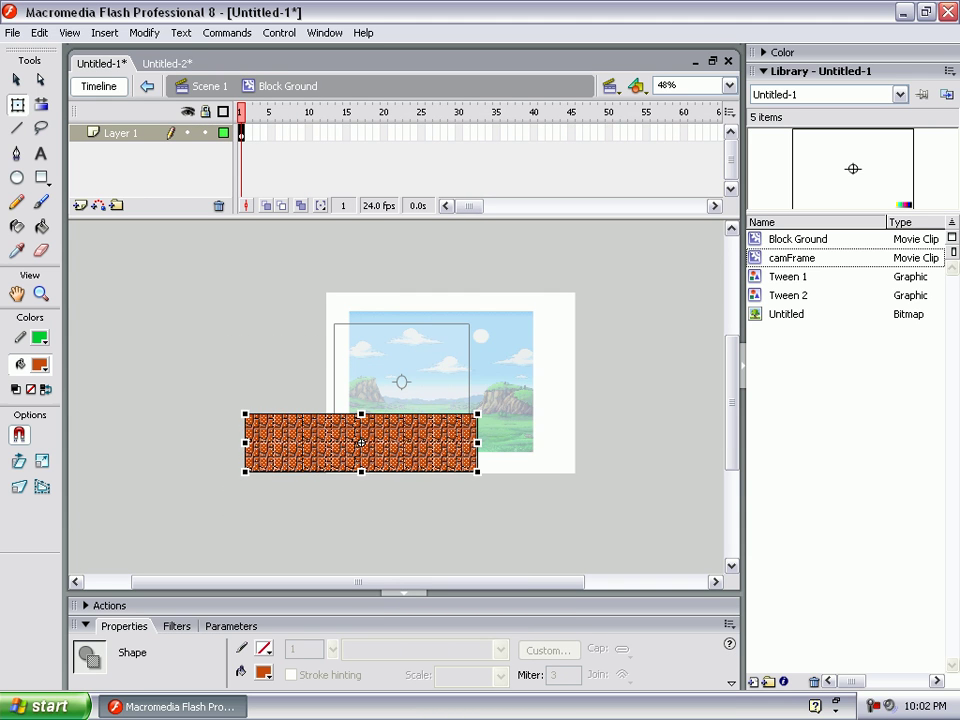
key("Right")
key("Right")
key("Right")
key("Right")
key("Right")
key("Right")
key("Right")
key("Right")
key("Right")
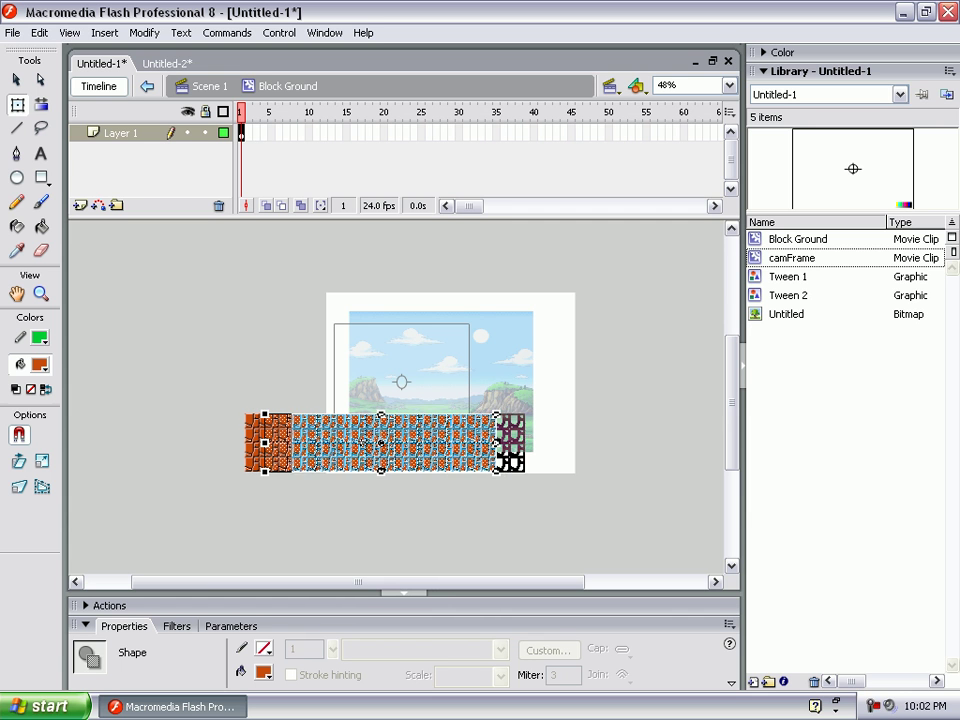
key("Right")
key("Right")
key("Right")
key("Right")
key("Right")
key("Right")
key("Right")
key("Right")
key("Right")
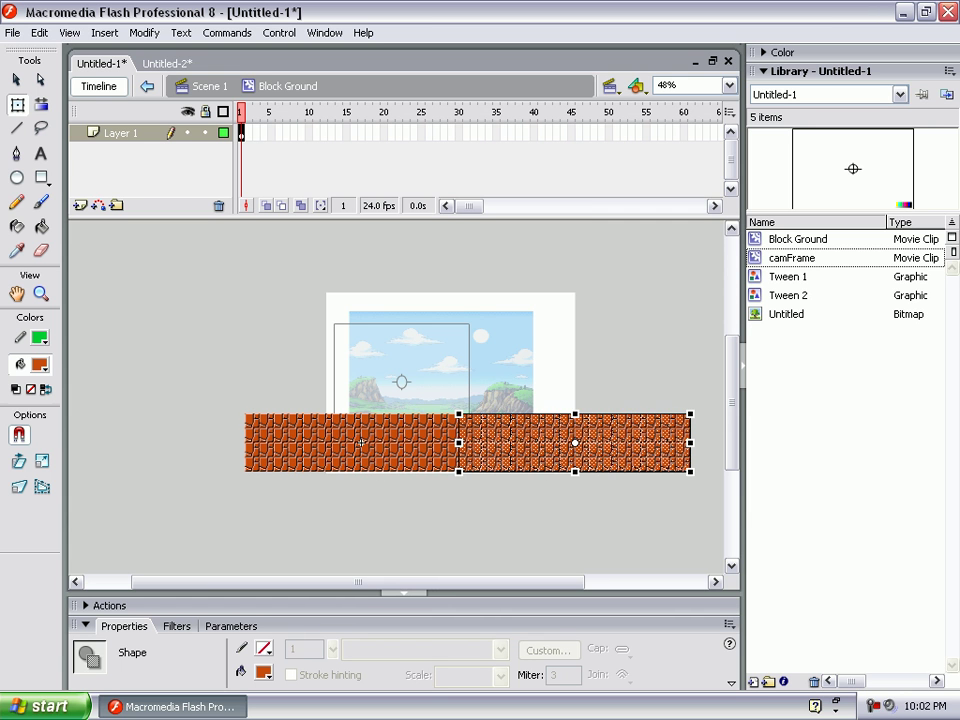
key("Right")
key("Right")
key("Right")
key("Right")
key("Right")
key("Right")
key("Right")
key("Right")
key("Right")
key("Right")
key("Right")
key("Right")
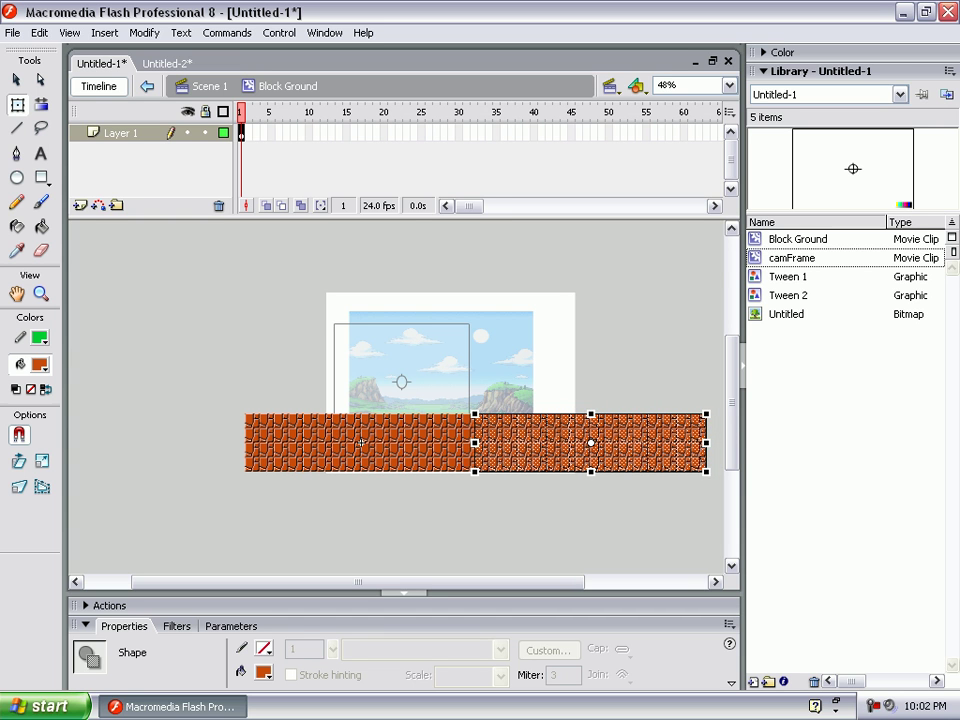
Back in Scene 1, slide the long brick strip left at frame 10 and play it.
key("ctrl+e")
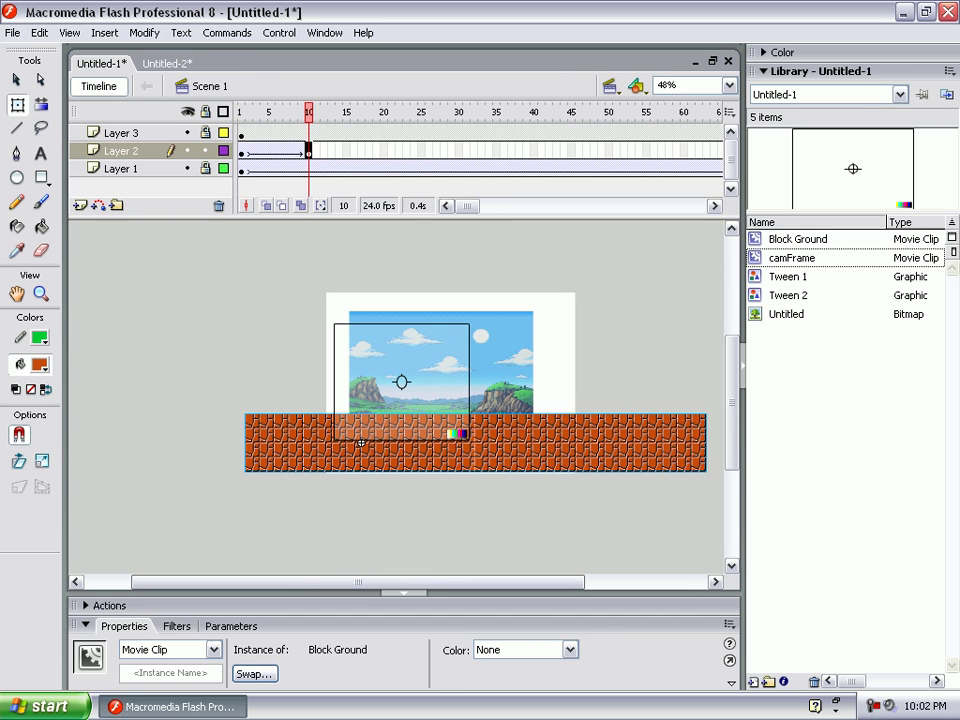
key("Return")
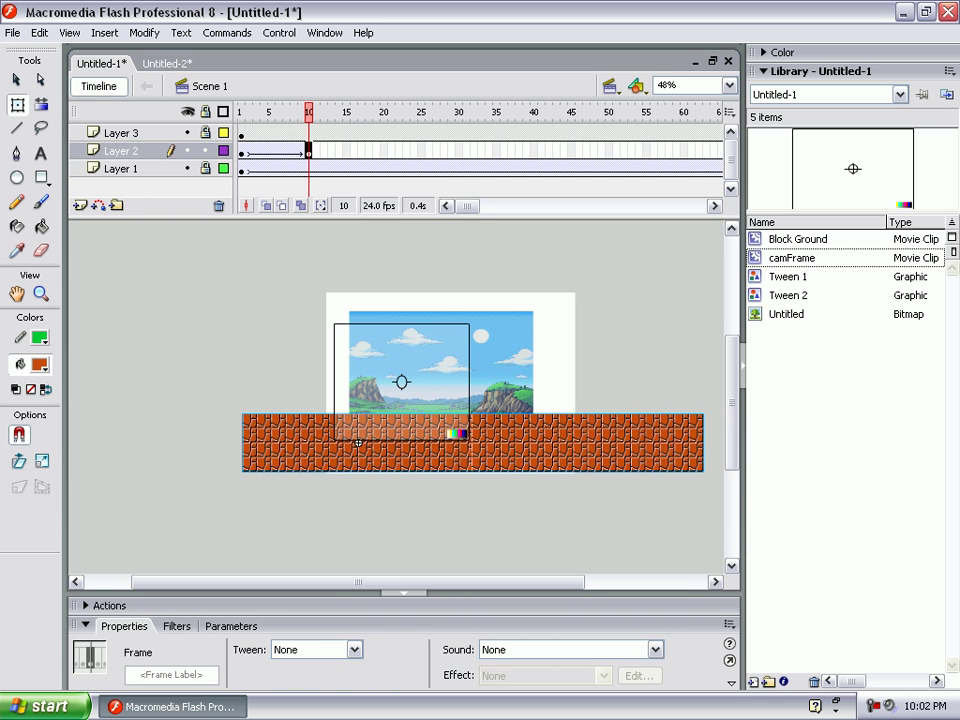
left_click_drag(359, 442, 141, 442)
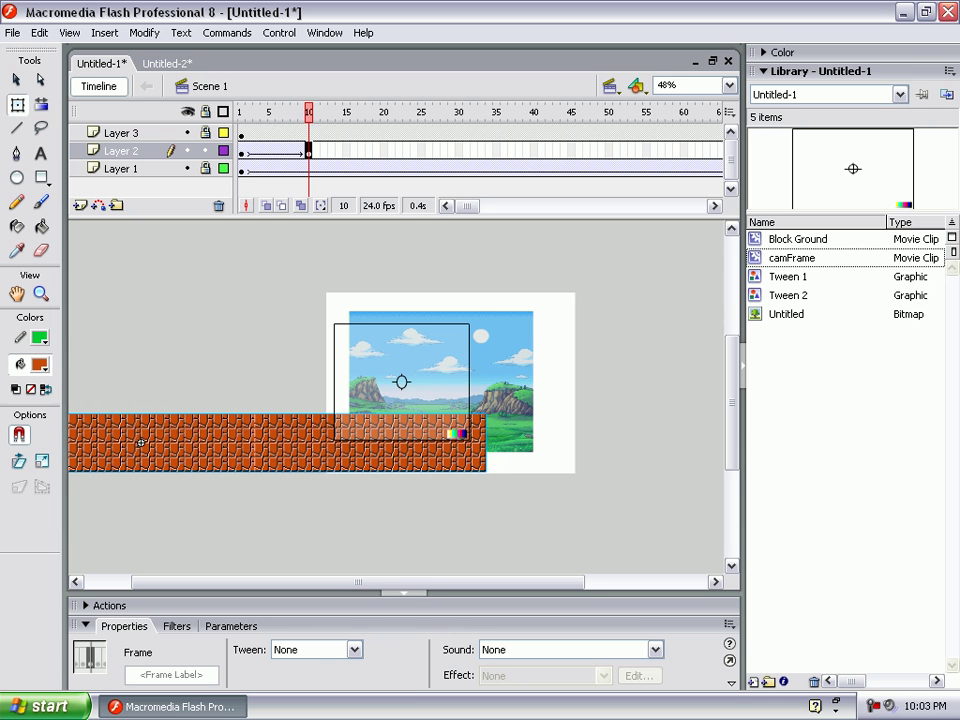
key("Return")
left_click(241, 150)
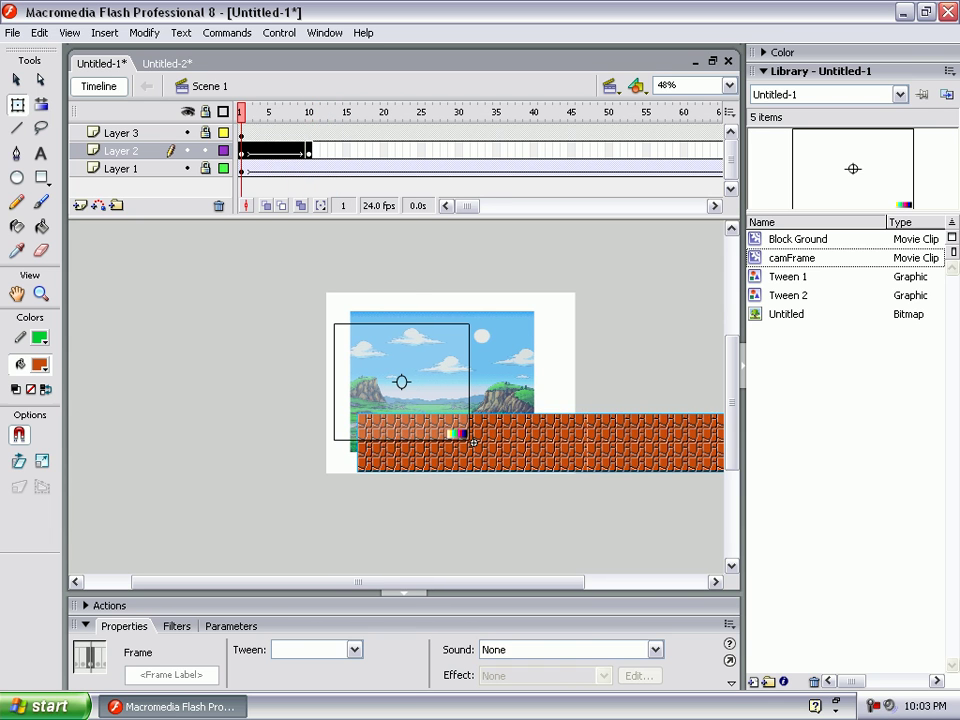
right_click(241, 150)
key("Escape")
Shift the bricks right at frame 1, copy the ten tween frames, and lock Layer 2.
left_click(241, 150)
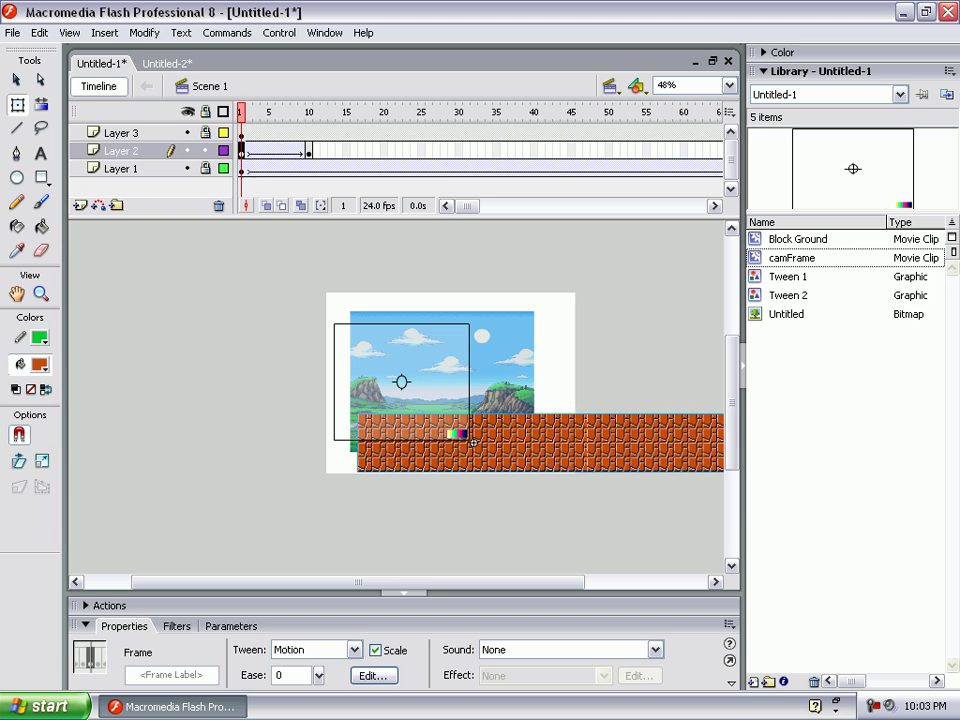
left_click_drag(474, 442, 456, 442)
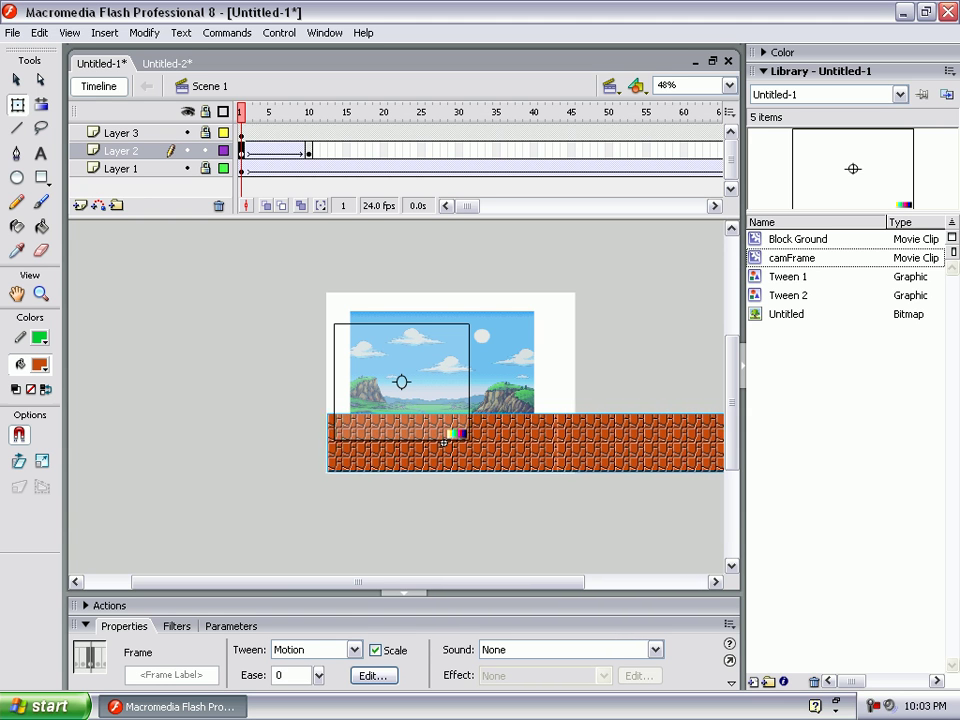
left_click_drag(310, 150, 241, 150)
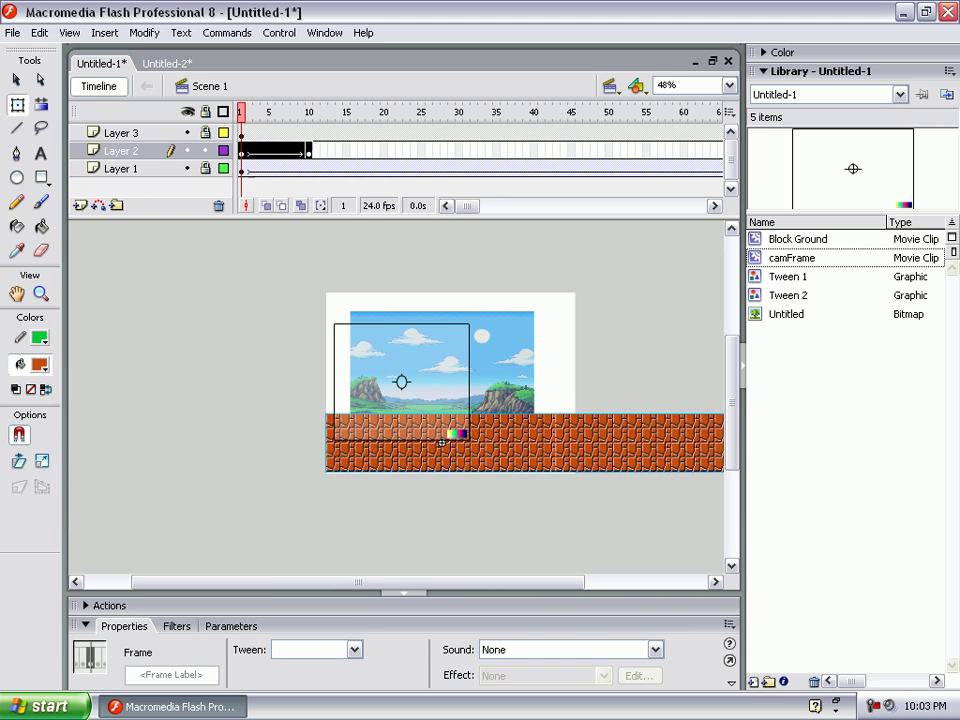
right_click(256, 150)
left_click(300, 330)
key("Return")
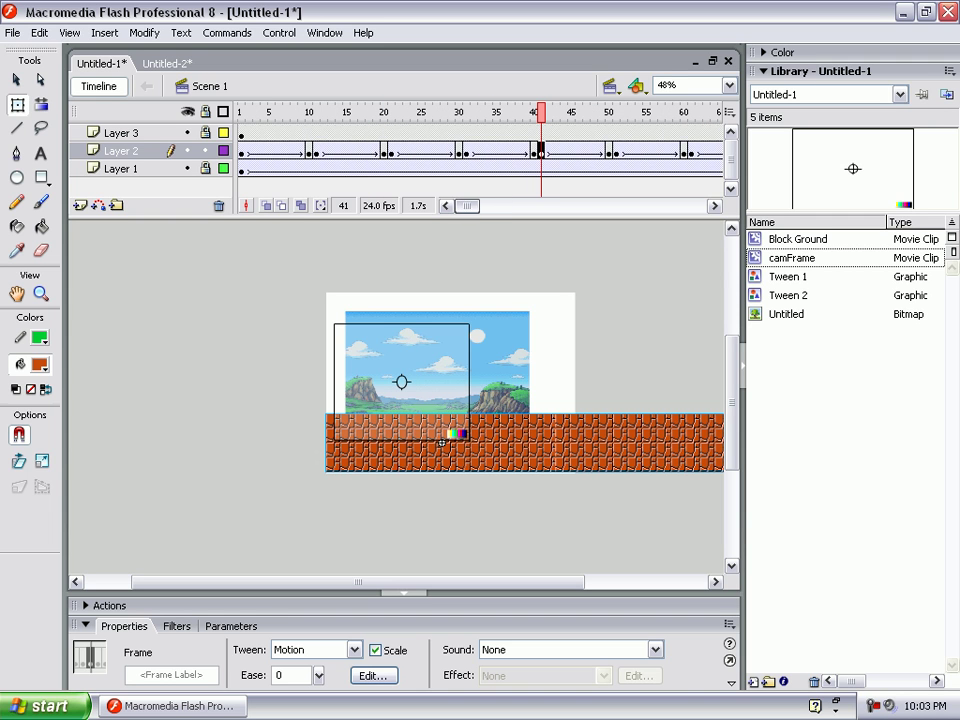
key("ctrl+shift+a")
Shift the sky background slightly left at Layer 1's first keyframe.
left_click(241, 168)
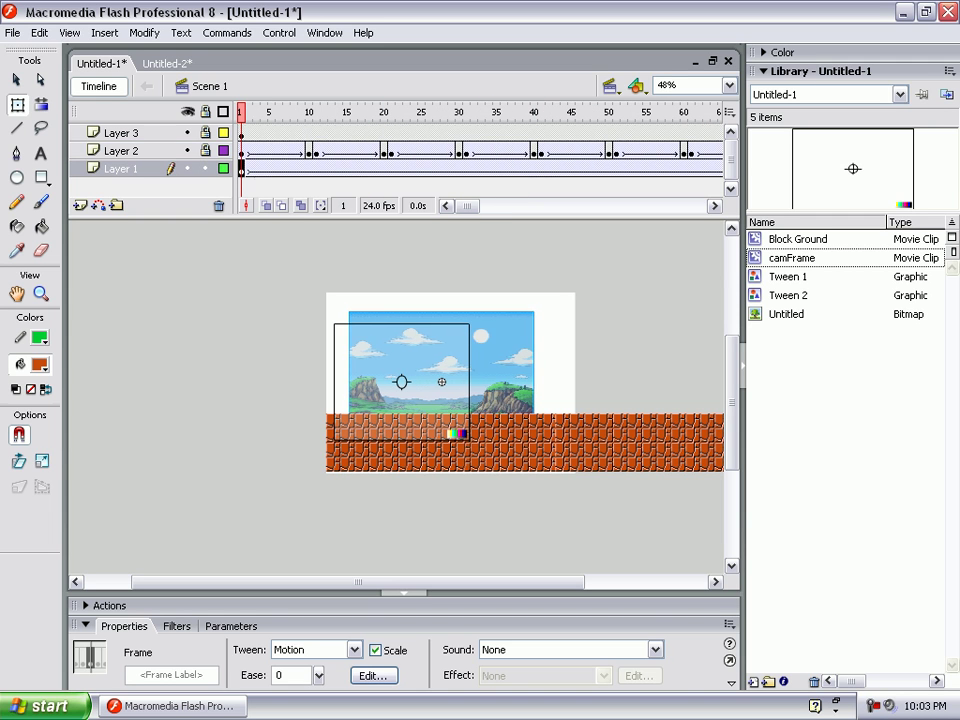
key("shift+Left")
key("shift+Left")
key("shift+Left")
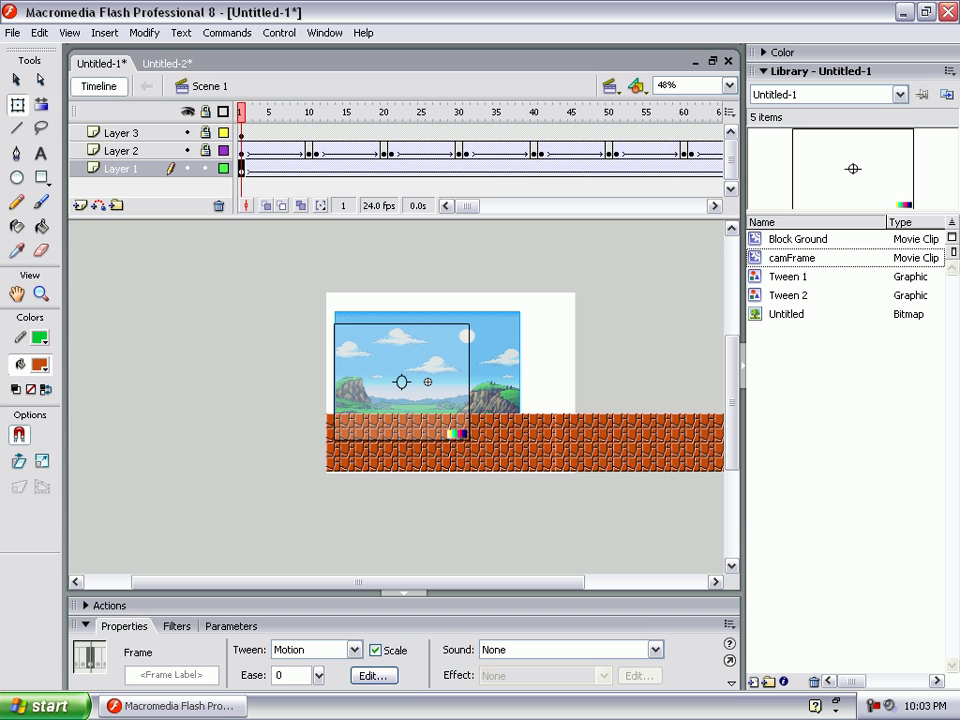
left_click_drag(466, 206, 478, 206)
Shift the sky further left at frame 80, then test-play the movie.
left_click(638, 168)
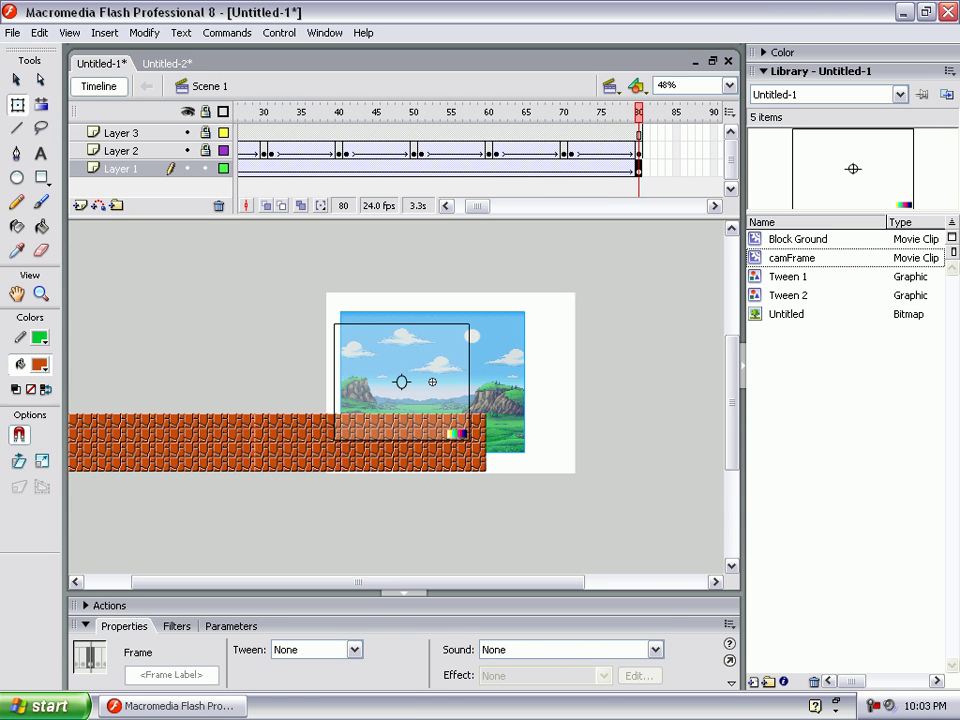
key("shift+Left")
key("shift+Left")
key("shift+Left")
key("shift+Left")
key("shift+Left")
key("shift+Left")
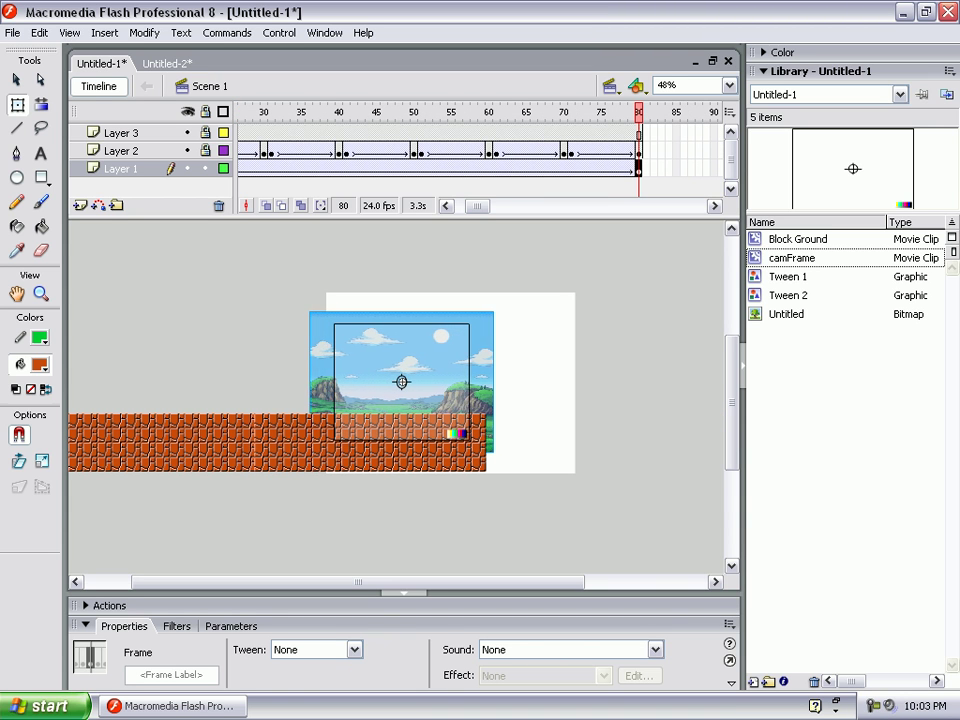
key("shift+Left")
key("ctrl+Return")
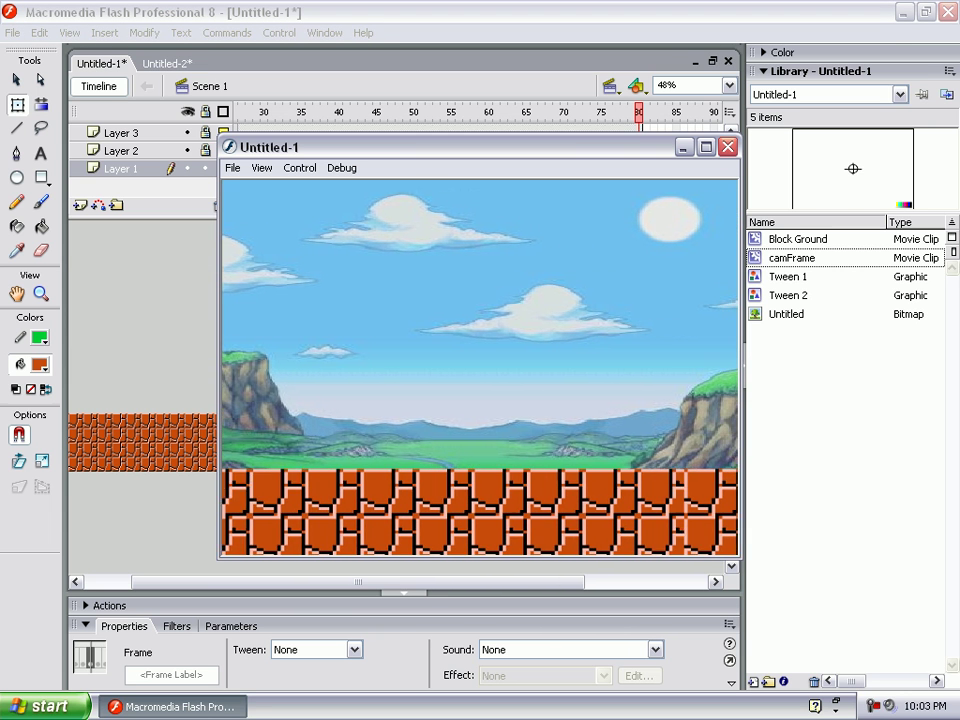
key("ctrl+w")
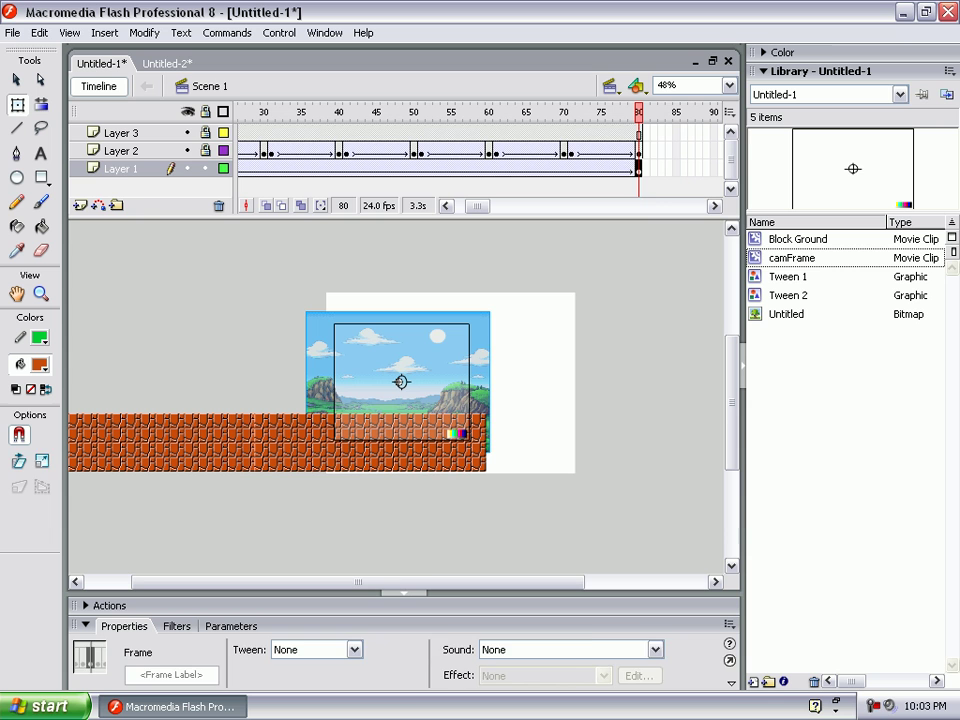
Export the movie with Ctrl+Enter and watch the bricks scroll past the slower sky.
key("ctrl+Return")
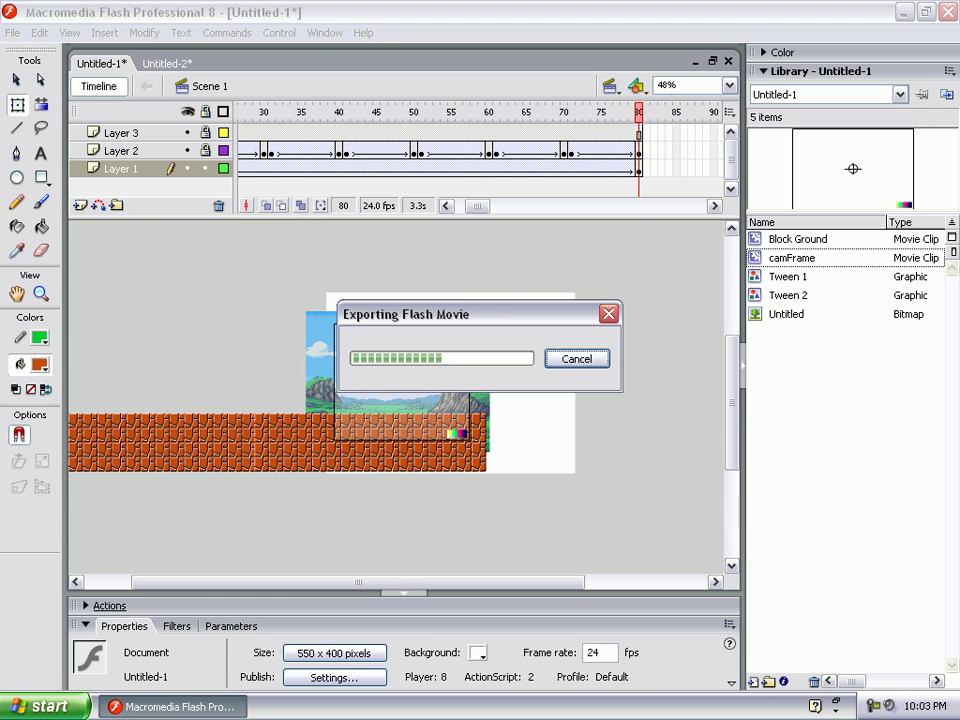